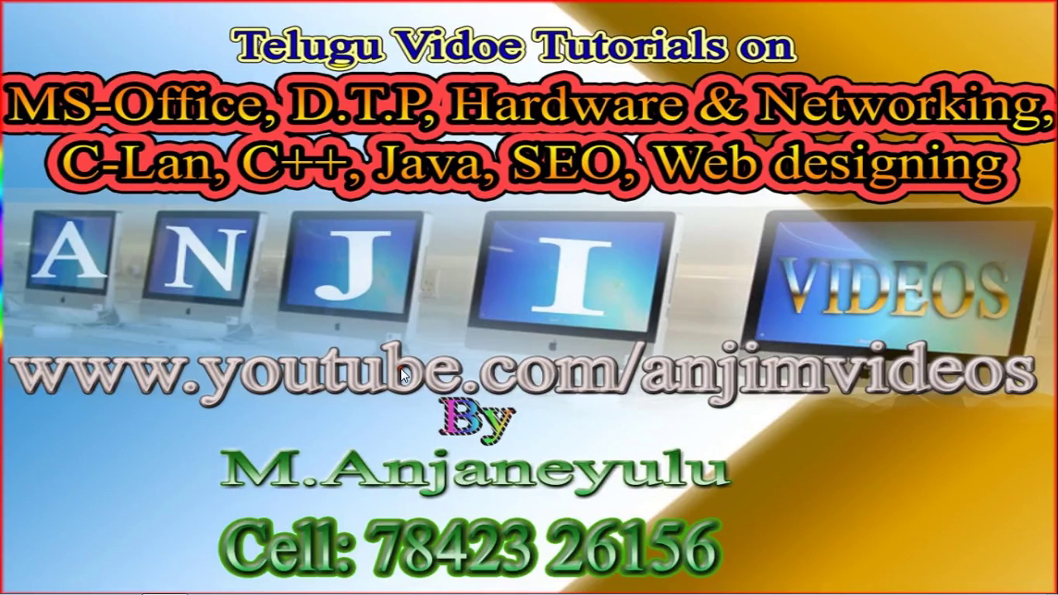
# - Restore the Photoshop window from its taskbar button
pyautogui.moveTo(169, 589)
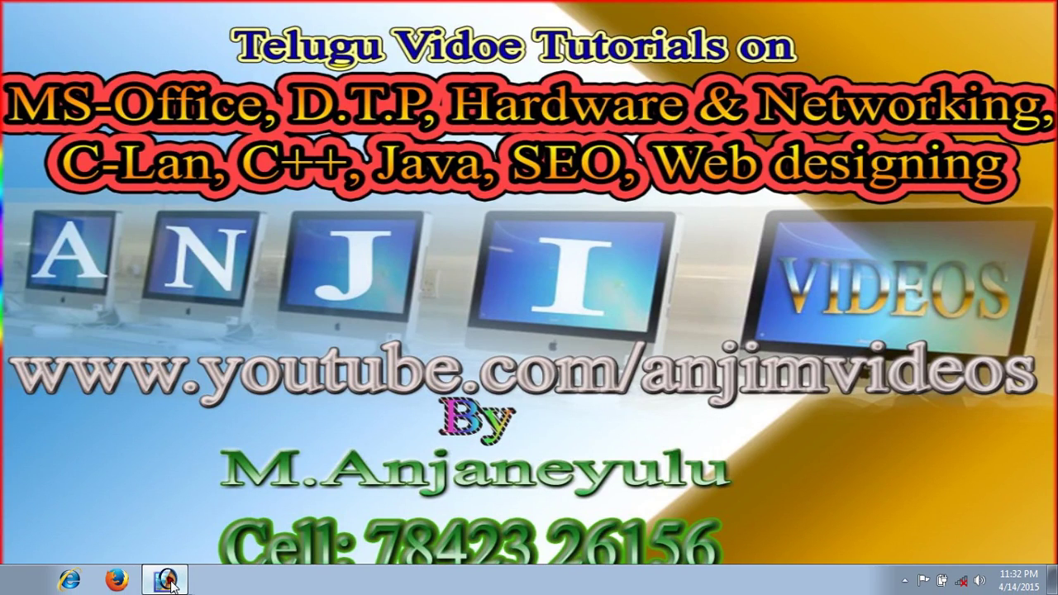
pyautogui.click(168, 581)
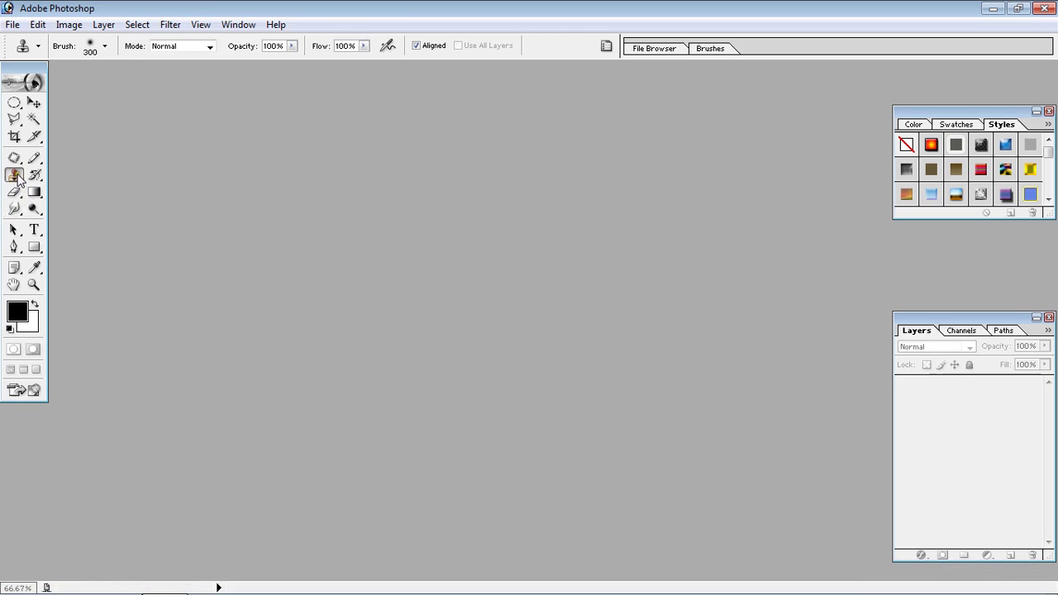
# - Create a new blank A4 document, Untitled-1, and drag its window to the workspace centre
pyautogui.moveTo(20, 162)
pyautogui.mouseDown()
pyautogui.moveTo(66, 156)
pyautogui.moveTo(15, 175)
pyautogui.moveTo(89, 178)
pyautogui.moveTo(70, 184)
pyautogui.moveTo(151, 173)
pyautogui.moveTo(93, 202)
pyautogui.moveTo(80, 177)
pyautogui.moveTo(335, 179)
pyautogui.mouseUp()
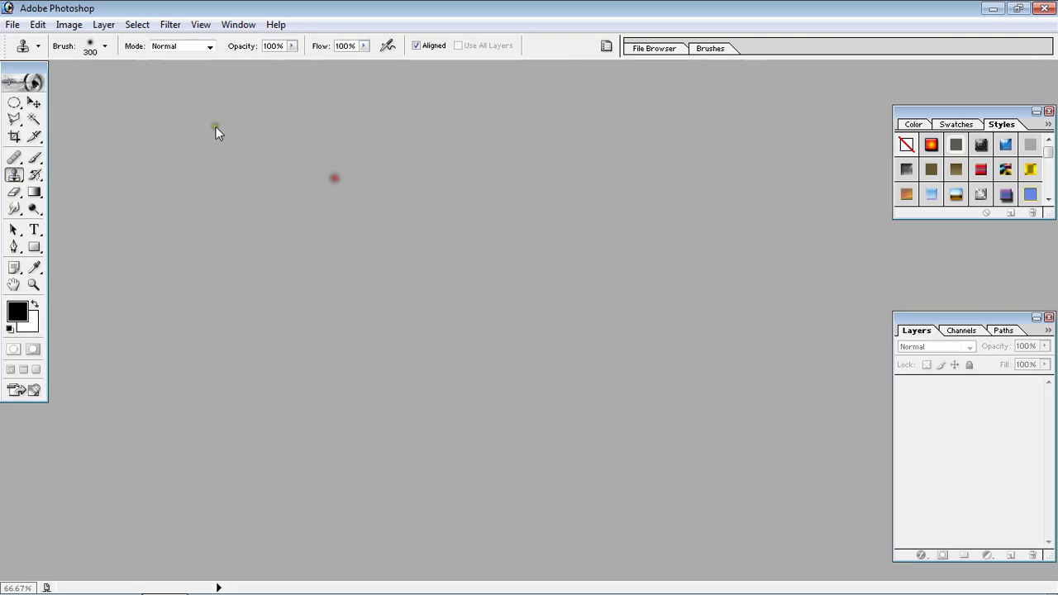
pyautogui.click(38, 24)
pyautogui.click(30, 40)
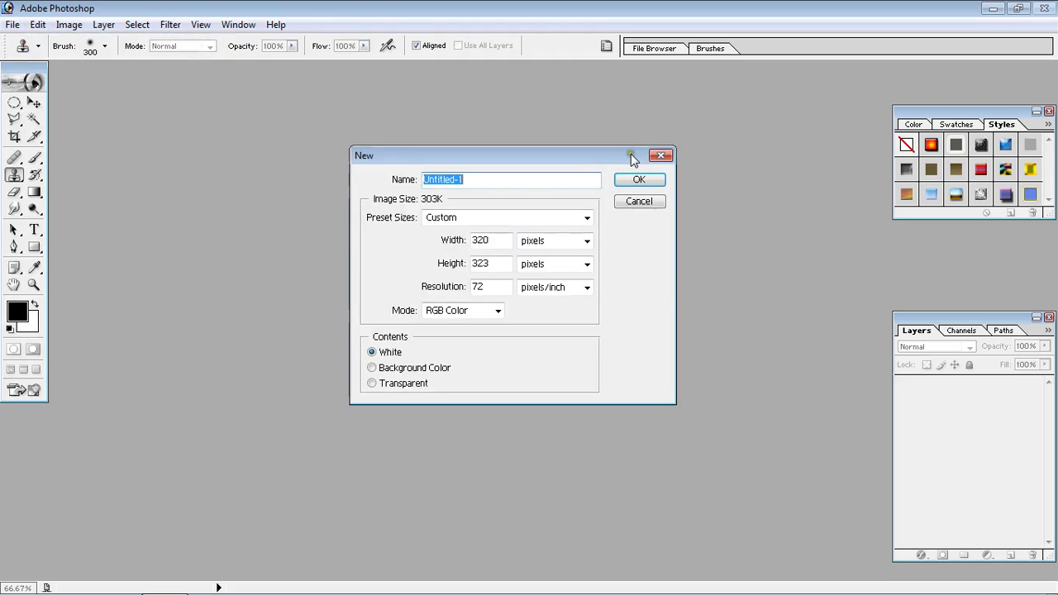
pyautogui.click(465, 217)
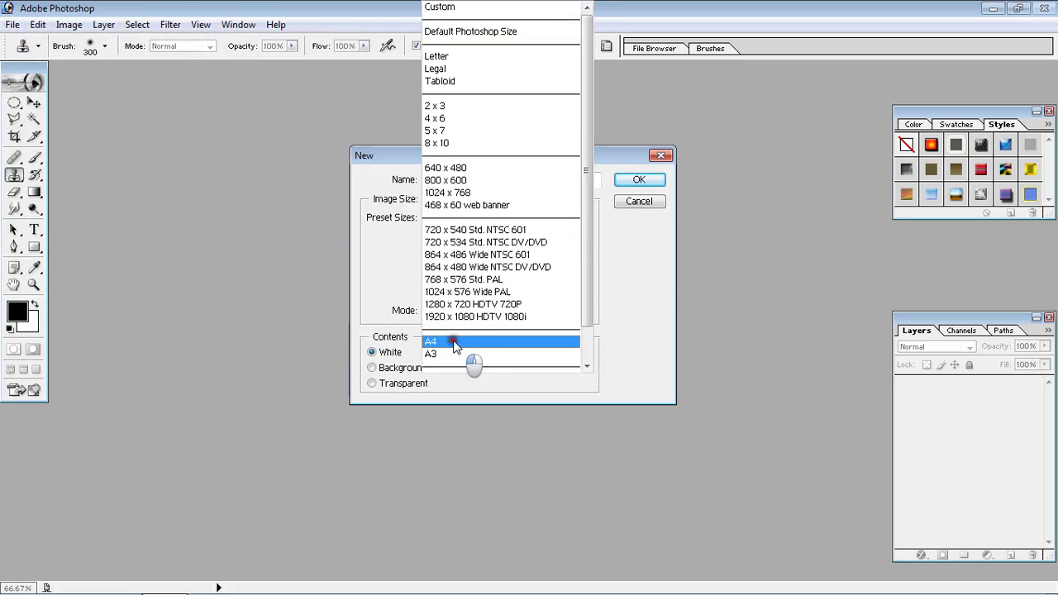
pyautogui.click(471, 348)
pyautogui.click(640, 181)
pyautogui.moveTo(210, 77); pyautogui.dragTo(705, 84)
# - Bring up the Open dialog and select several portrait photos from the Images folder
pyautogui.doubleClick(325, 210)
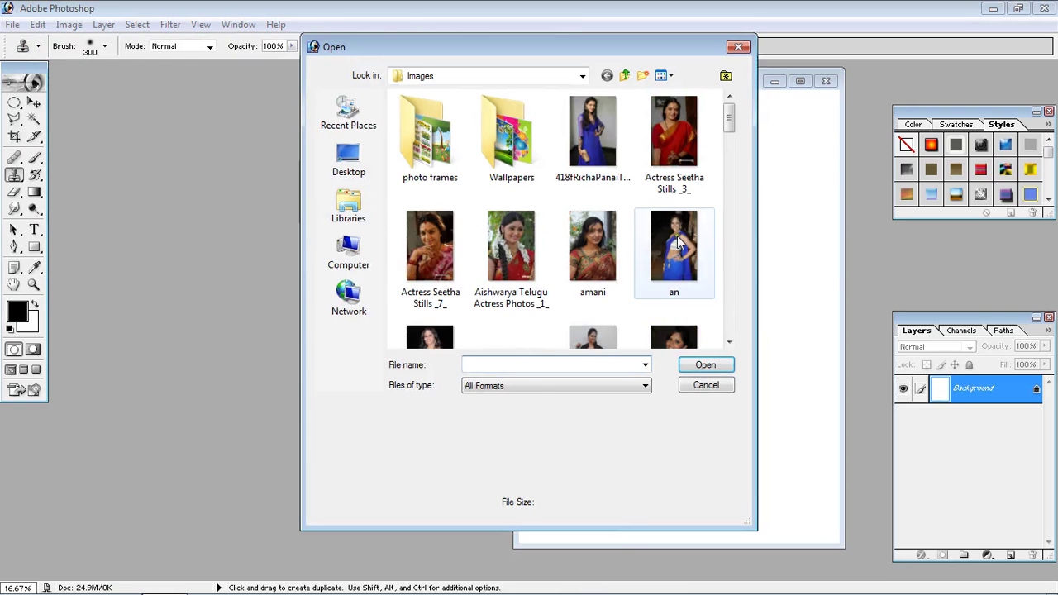
pyautogui.click(522, 258)
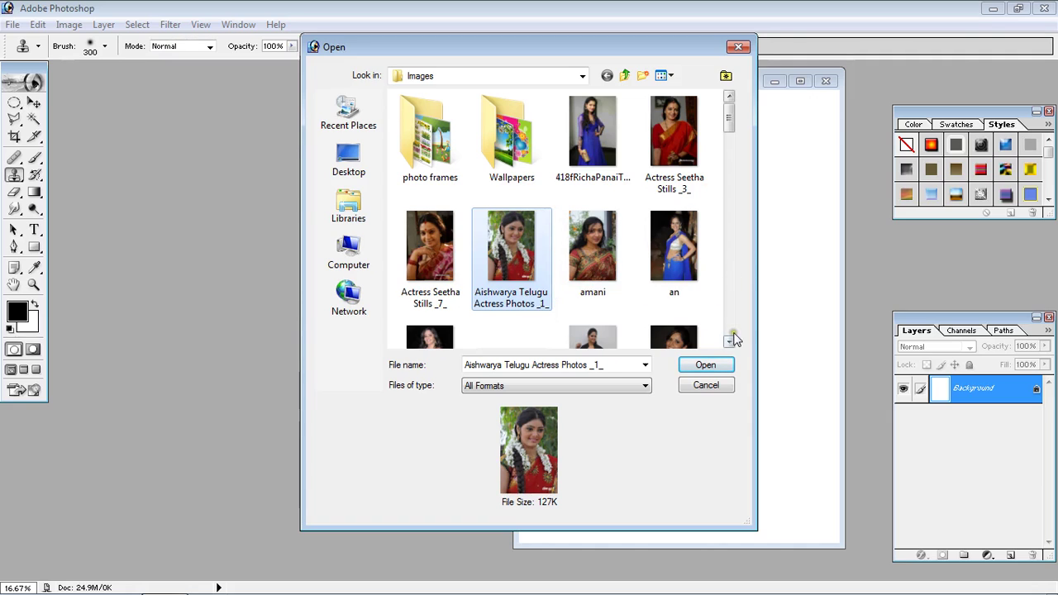
pyautogui.moveTo(731, 341); pyautogui.dragTo(736, 345)
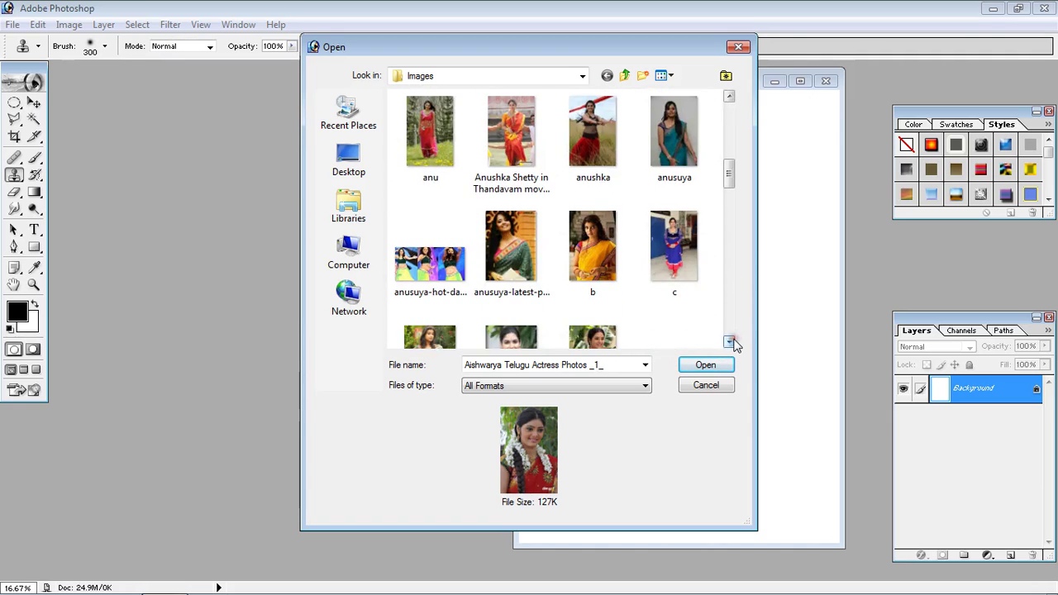
pyautogui.keyDown('ctrl'); pyautogui.click(511, 248); pyautogui.keyUp('ctrl')
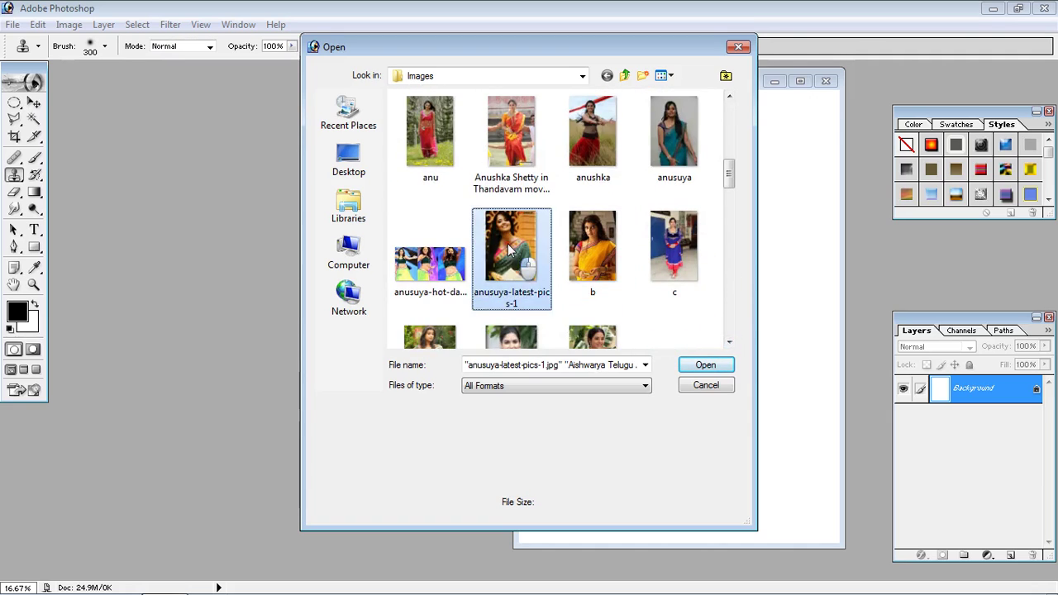
pyautogui.click(729, 343)
pyautogui.keyDown('ctrl'); pyautogui.click(593, 248); pyautogui.keyUp('ctrl')
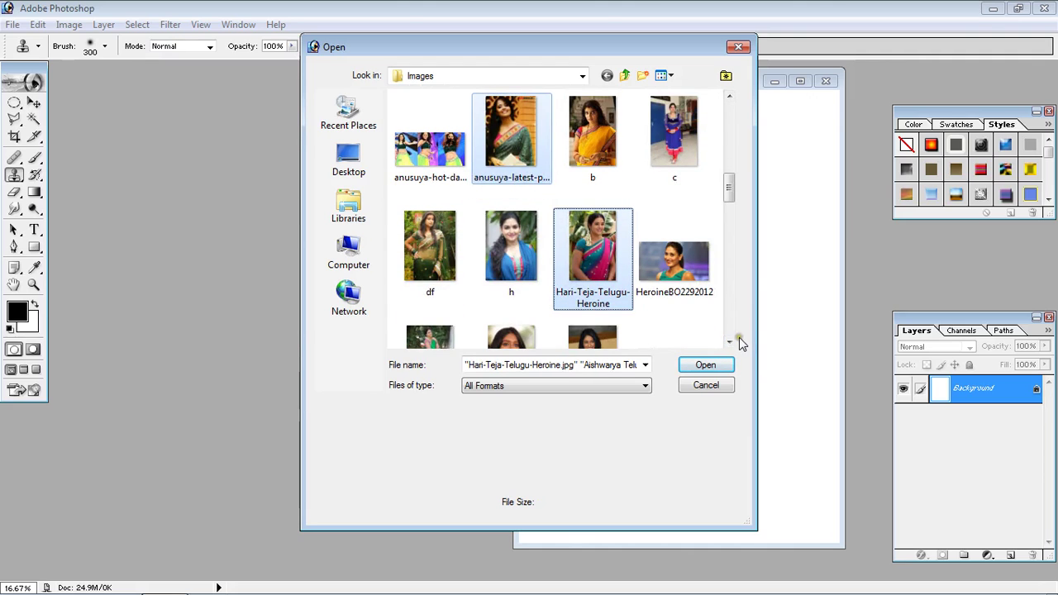
pyautogui.moveTo(732, 342); pyautogui.dragTo(733, 342)
# - Add see.jpg to the selected portraits and open them all
pyautogui.click(592, 248)
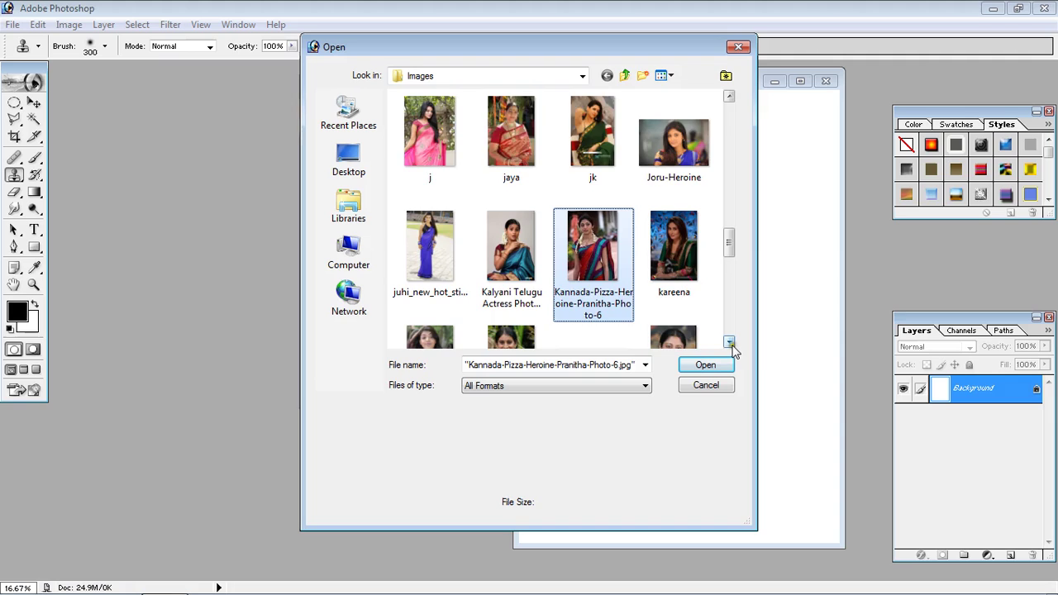
pyautogui.click(733, 343)
pyautogui.click(733, 342)
pyautogui.click(733, 342)
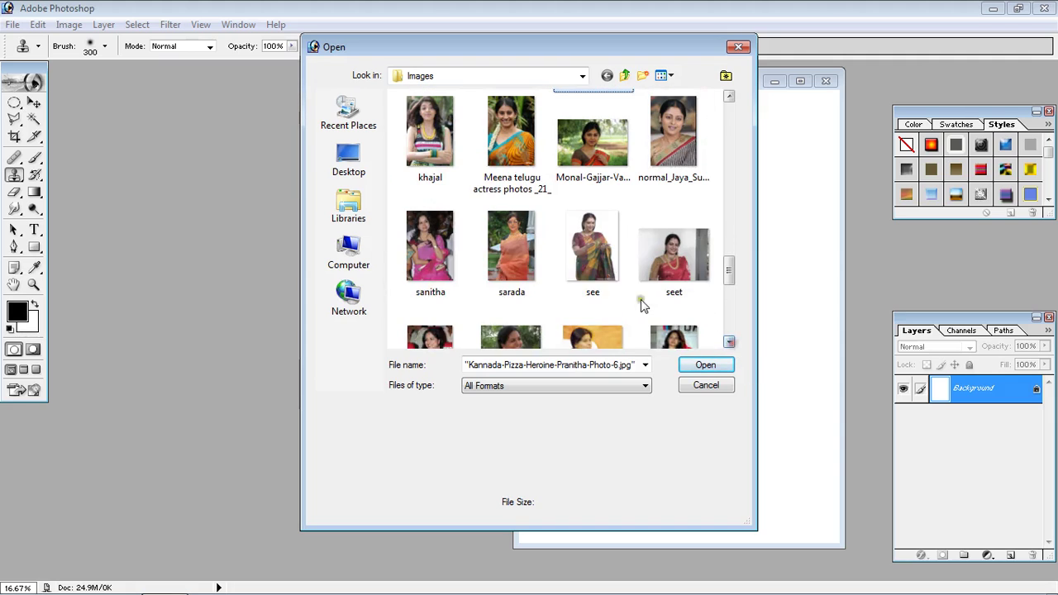
pyautogui.keyDown('ctrl'); pyautogui.click(593, 248); pyautogui.keyUp('ctrl')
pyautogui.click(706, 364)
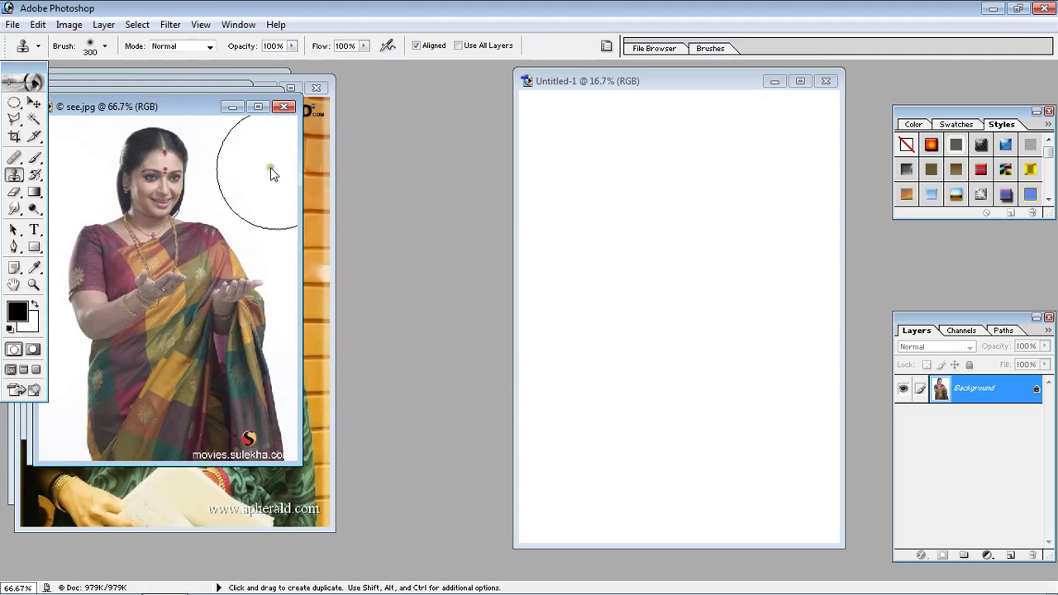
# - Move the red-sari and pink-sari photo windows aside to the right
pyautogui.click(314, 225)
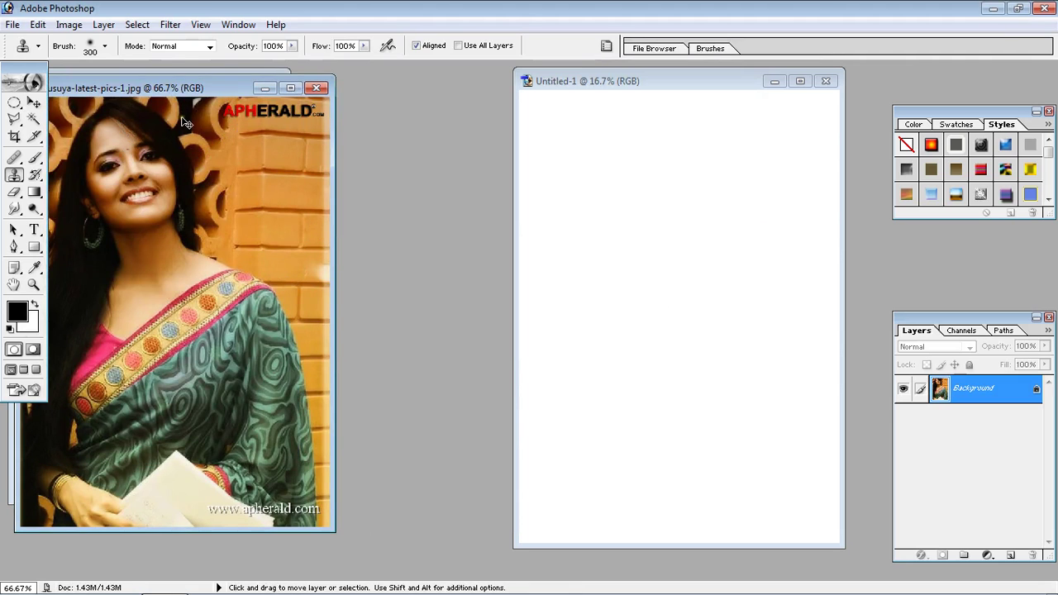
pyautogui.hotkey('ctrl', 'Tab')
pyautogui.hotkey('ctrl', 'Tab')
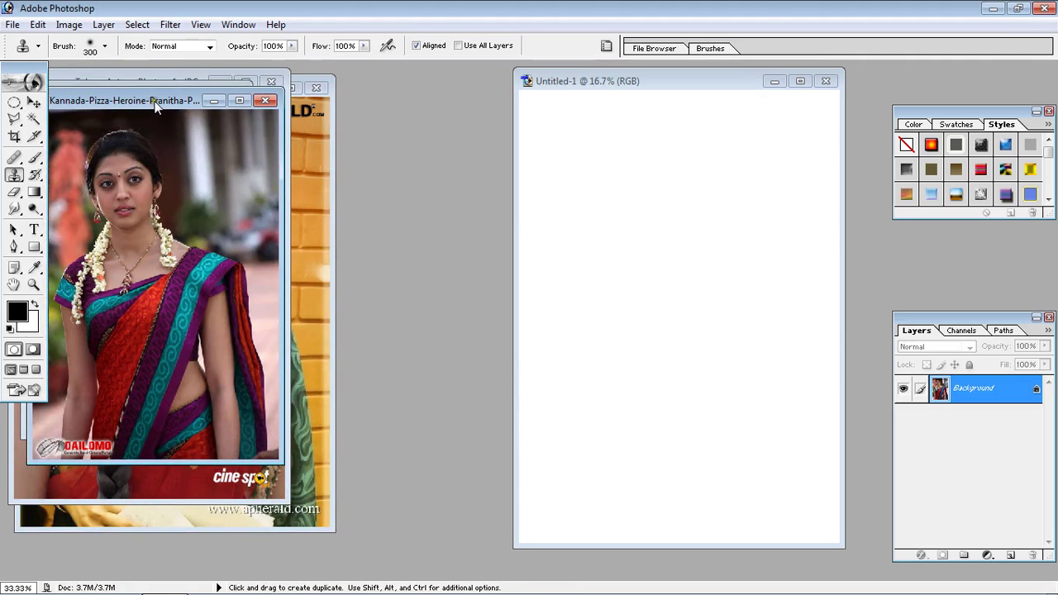
pyautogui.moveTo(155, 102); pyautogui.dragTo(390, 134)
pyautogui.click(165, 97)
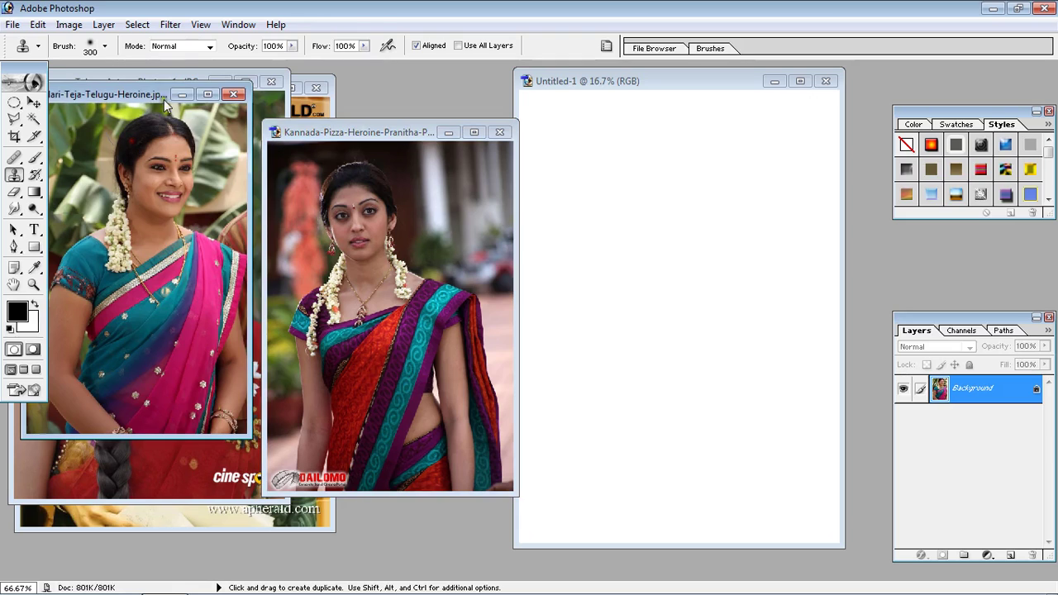
pyautogui.moveTo(165, 100); pyautogui.dragTo(241, 113)
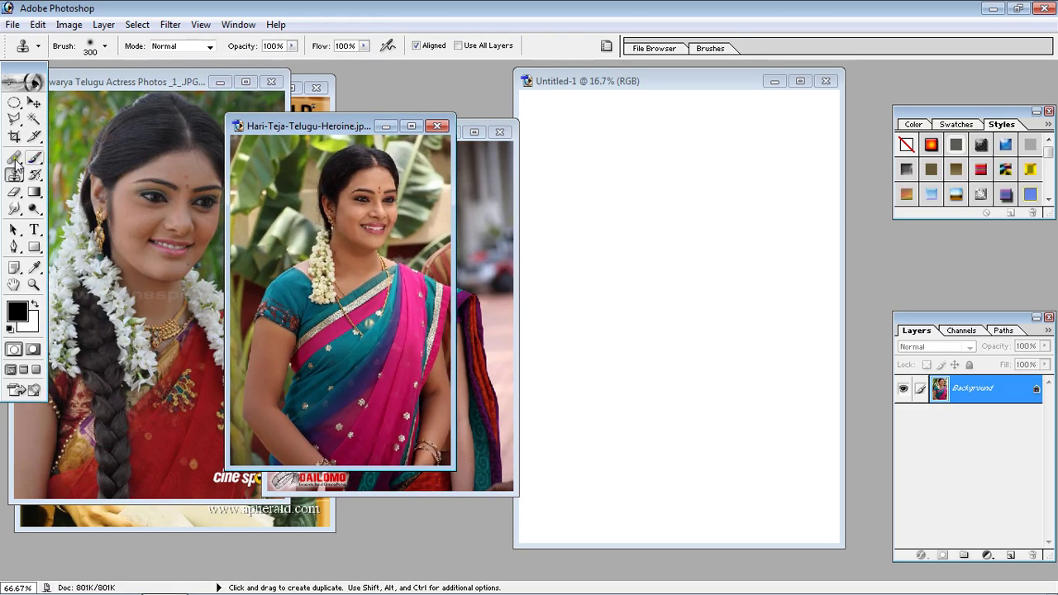
# - Choose the Clone Stamp, maximise the garland portrait and zoom it to 200%
pyautogui.click(21, 181)
pyautogui.click(168, 89)
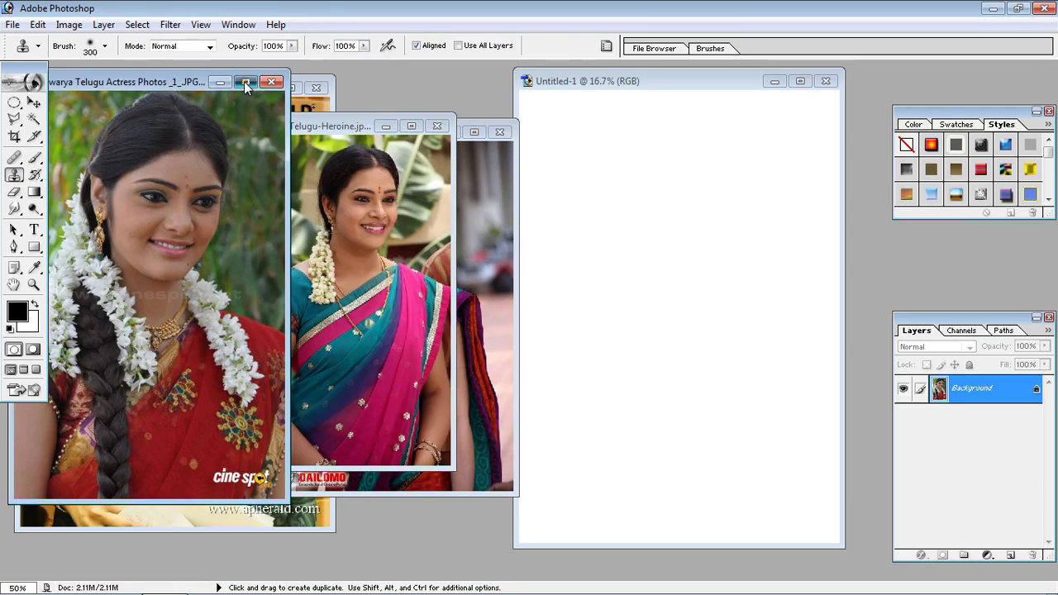
pyautogui.click(246, 86)
pyautogui.hotkey('ctrl', '+')
pyautogui.hotkey('ctrl', '+')
pyautogui.hotkey('ctrl', '+')
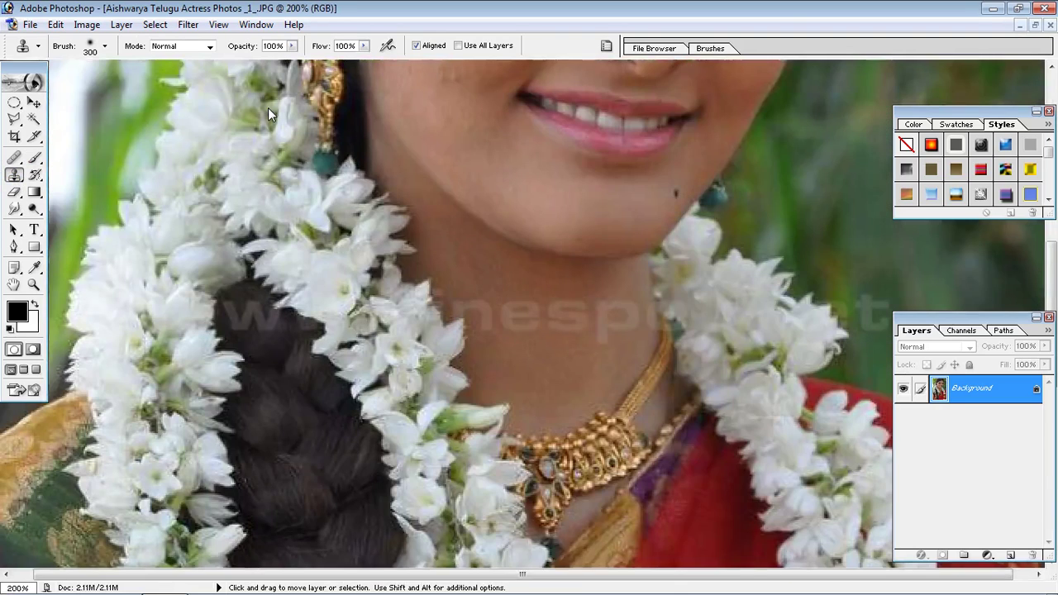
# - Pan up to the face, shrink the Clone Stamp to 60 px, and dismiss the missing-source warning
pyautogui.press('space')
pyautogui.moveTo(437, 123); pyautogui.dragTo(480, 365)
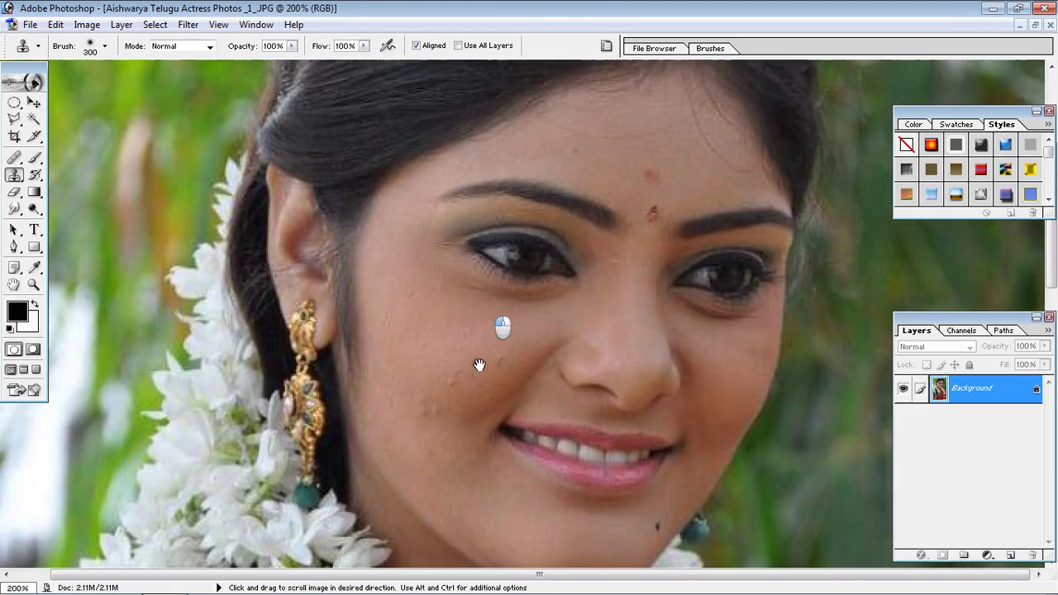
pyautogui.press('[')
pyautogui.press('[')
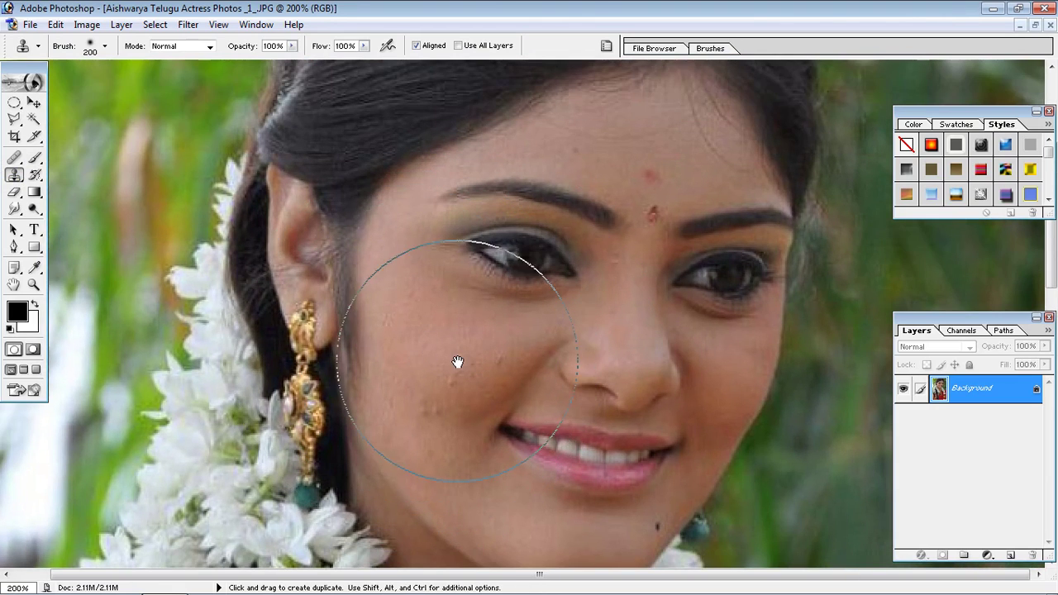
pyautogui.press('[')
pyautogui.press('[')
pyautogui.press('[')
pyautogui.press('[')
pyautogui.press('[')
pyautogui.press('[')
pyautogui.press('[')
pyautogui.press('[')
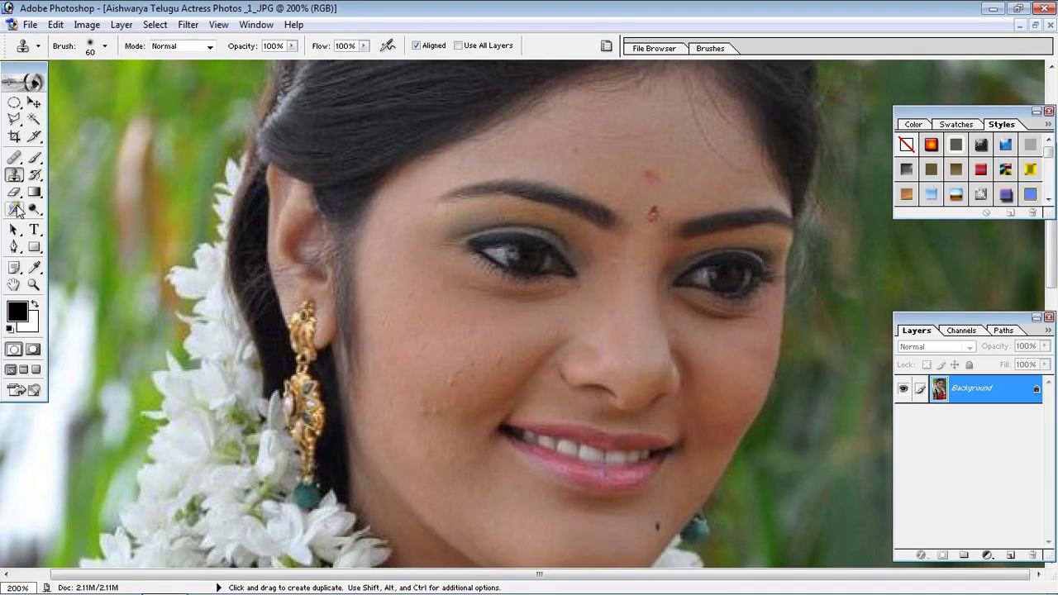
pyautogui.click(452, 448)
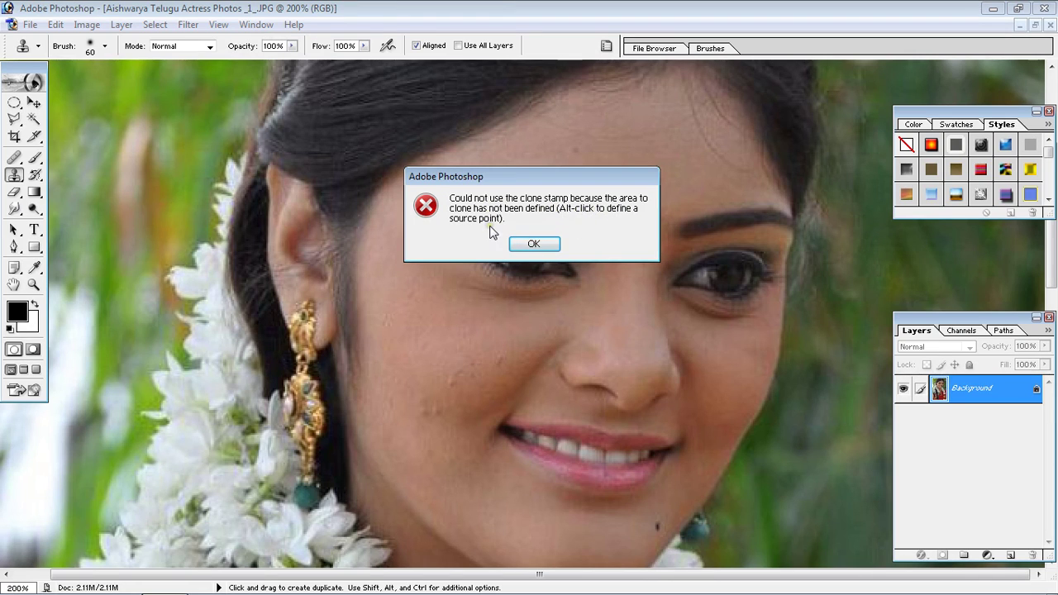
pyautogui.click(540, 245)
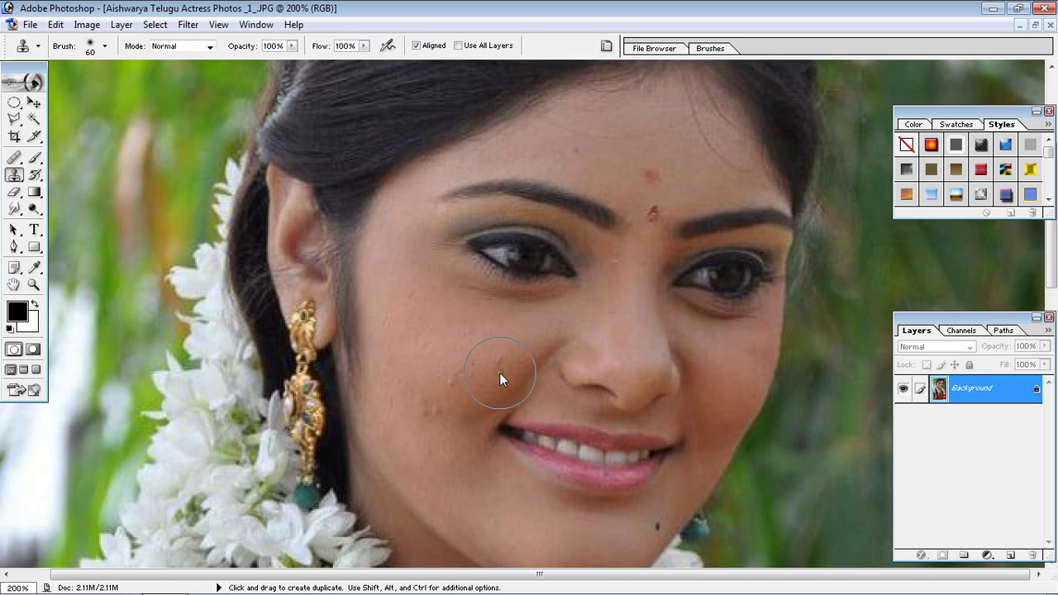
# - Clone skin over the dark mole and red spot on the cheek
pyautogui.click(7, 174)
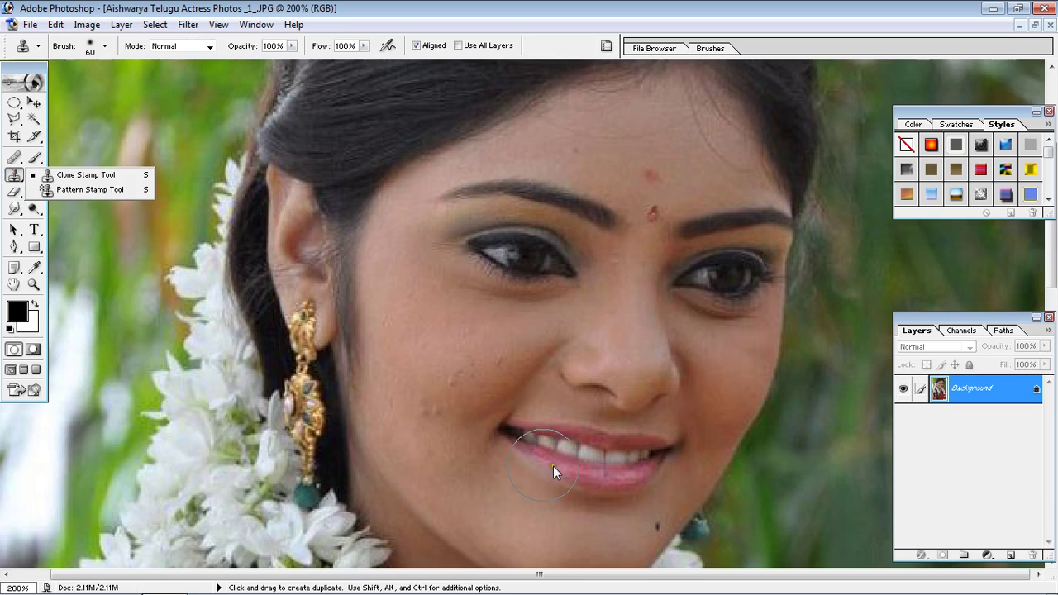
pyautogui.keyDown('alt'); pyautogui.click(445, 451); pyautogui.keyUp('alt')
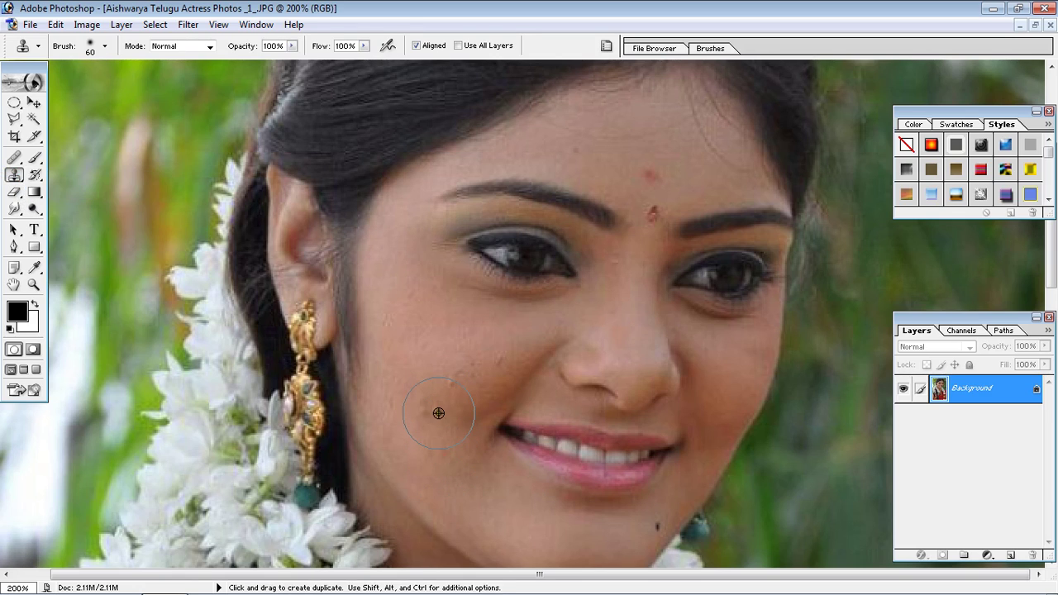
pyautogui.click(438, 413)
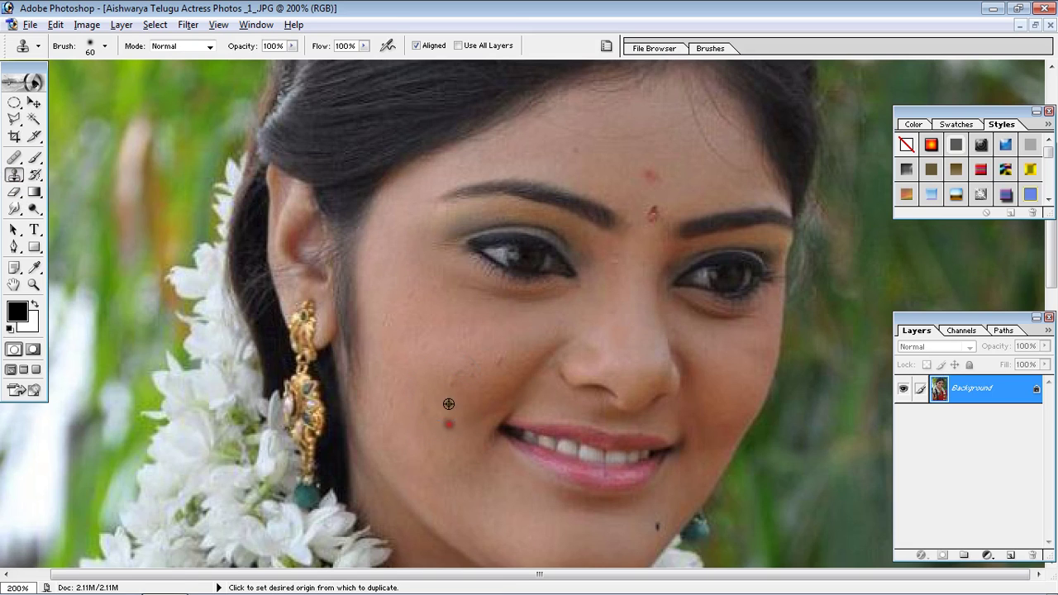
pyautogui.keyDown('alt'); pyautogui.click(448, 403); pyautogui.keyUp('alt')
pyautogui.click(449, 424)
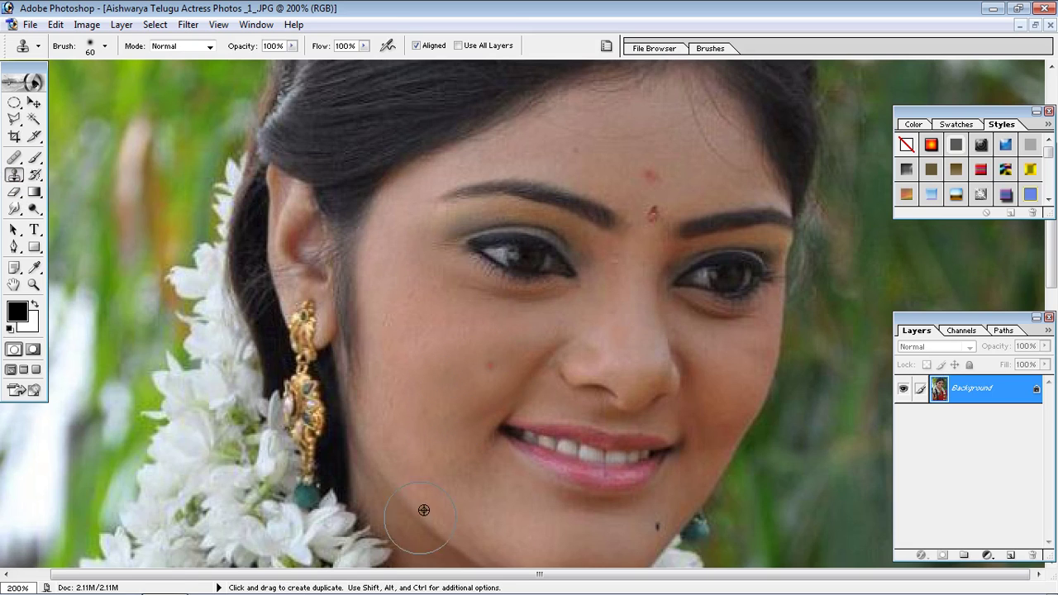
# - Sample forehead skin and clone over the red bindi, then undo that change
pyautogui.keyDown('alt'); pyautogui.click(620, 156); pyautogui.keyUp('alt')
pyautogui.click(650, 176)
pyautogui.click(652, 207)
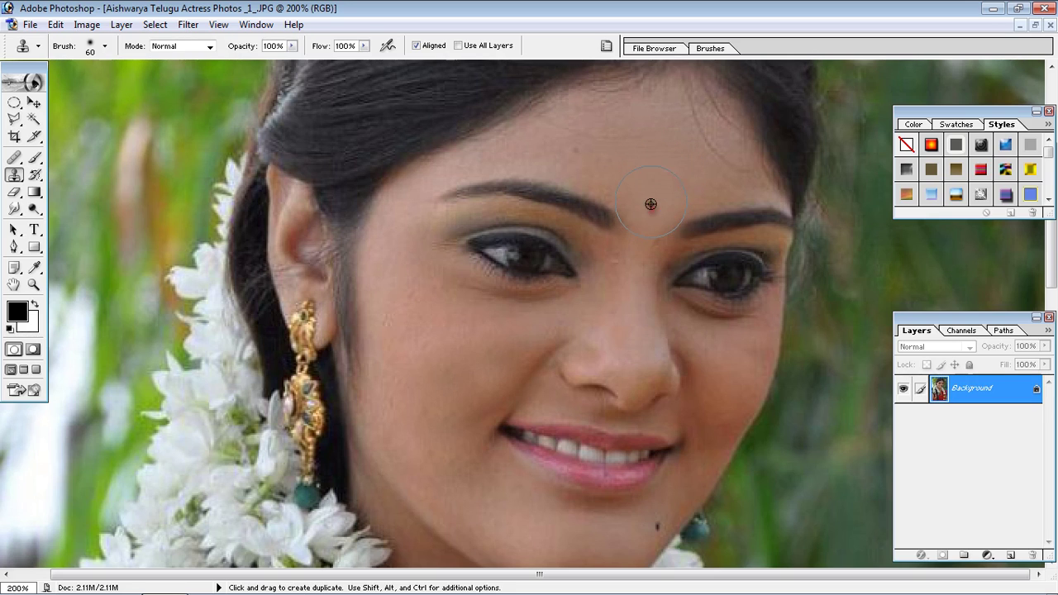
pyautogui.keyDown('alt'); pyautogui.click(646, 208); pyautogui.keyUp('alt')
pyautogui.hotkey('ctrl', 'z')
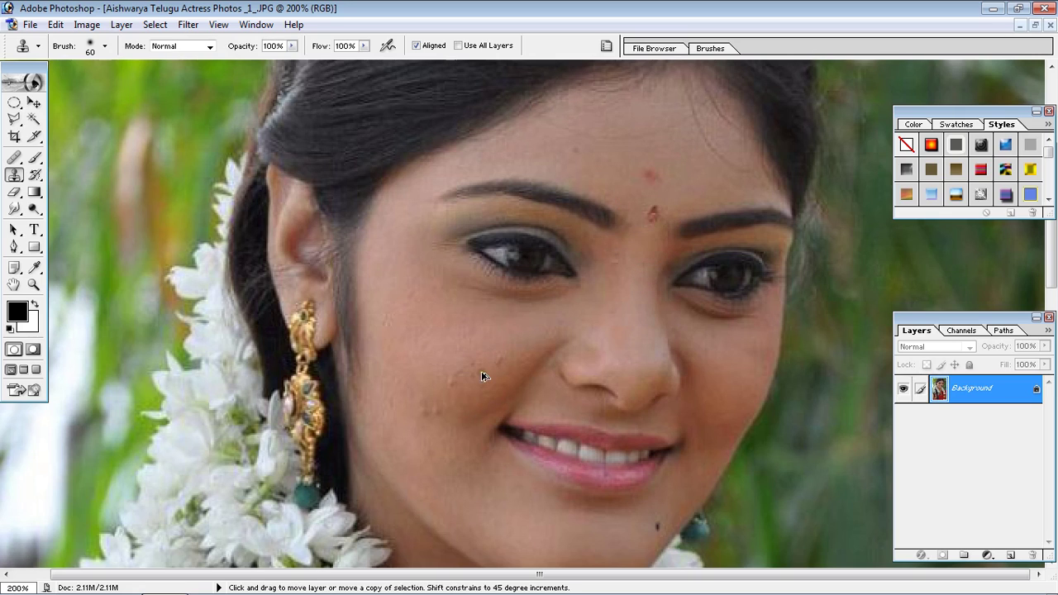
# - Zoom out on the garland portrait and minimise its window
pyautogui.hotkey('ctrl', '-')
pyautogui.hotkey('ctrl', '-')
pyautogui.hotkey('ctrl', '-')
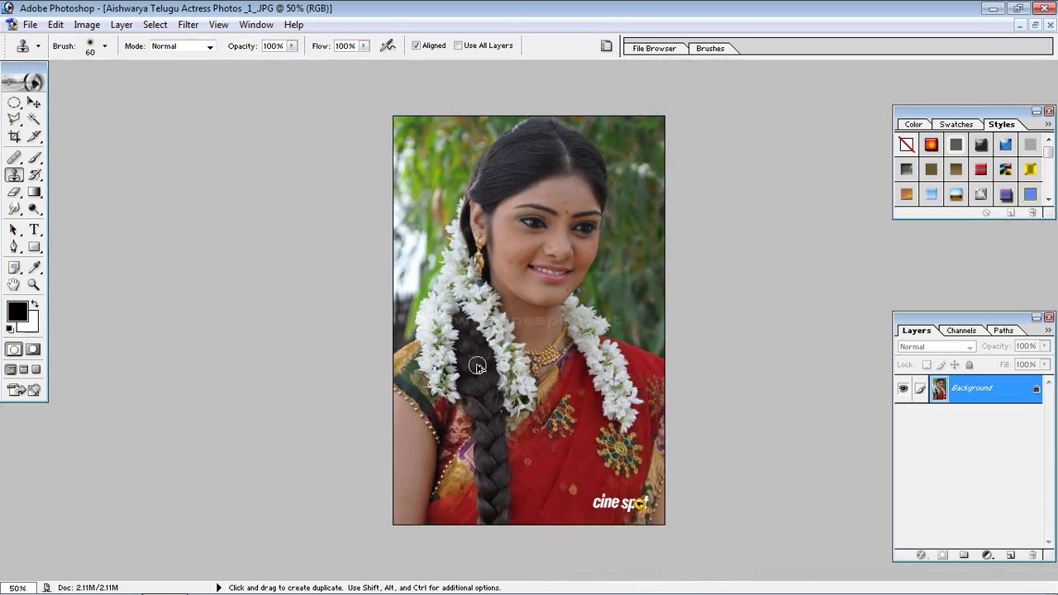
pyautogui.keyDown('alt'); pyautogui.click(551, 263); pyautogui.keyUp('alt')
pyautogui.press('alt')
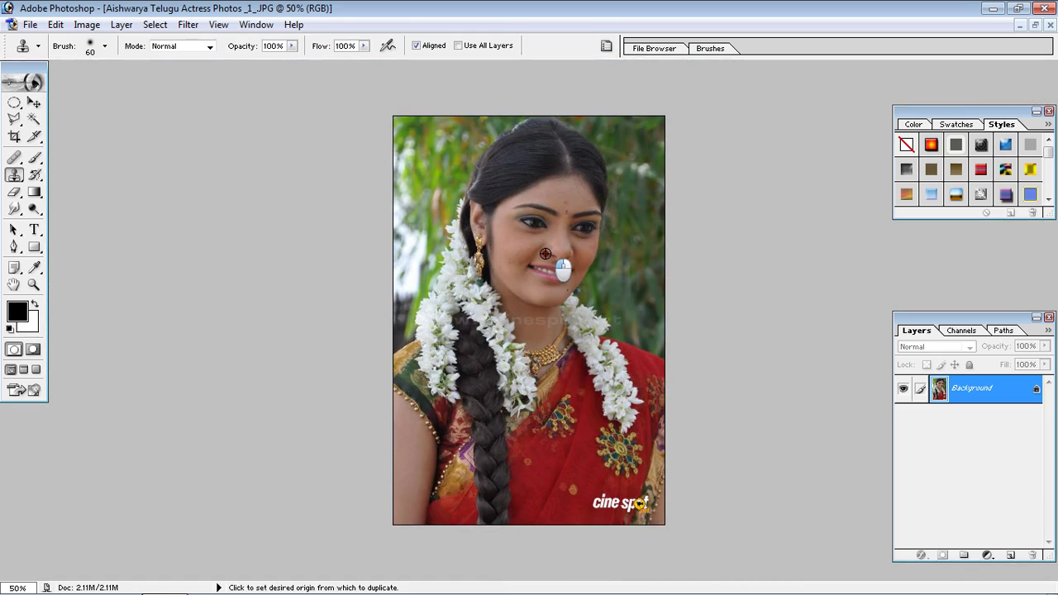
pyautogui.click(1023, 26)
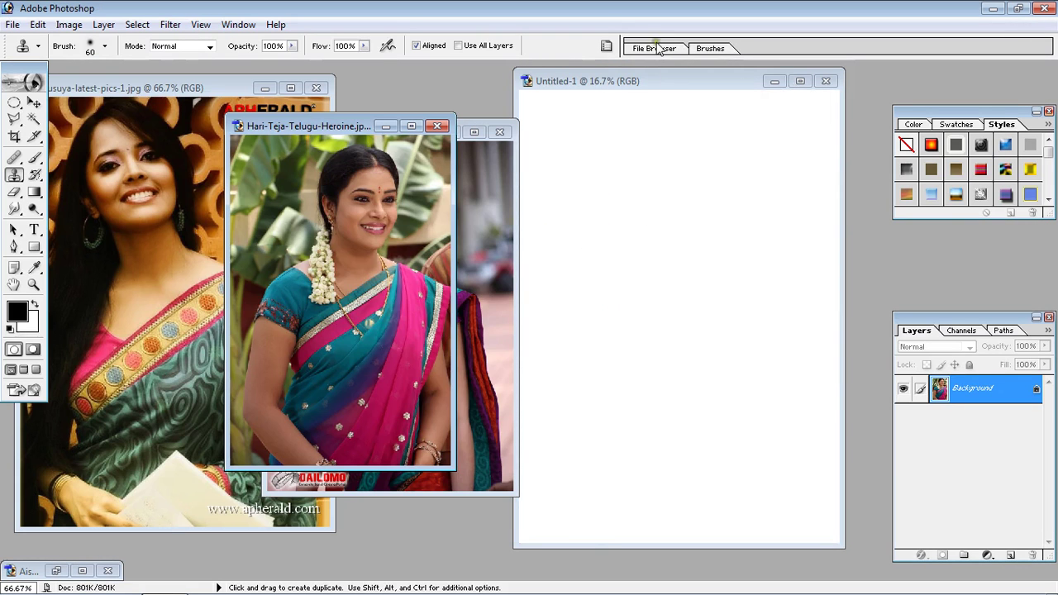
# - Try a 900-px clone painting on blank Untitled-1, then undo it
pyautogui.click(639, 79)
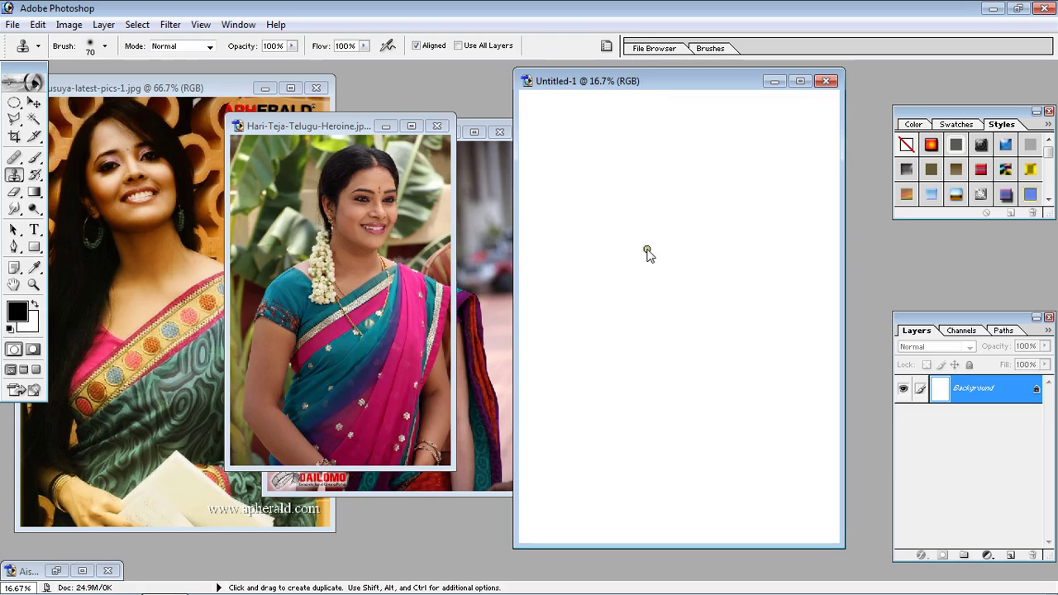
pyautogui.press(']')
pyautogui.press(']')
pyautogui.press(']')
pyautogui.press(']')
pyautogui.press(']')
pyautogui.press(']')
pyautogui.moveTo(657, 248)
pyautogui.mouseDown()
pyautogui.moveTo(665, 293)
pyautogui.moveTo(661, 249)
pyautogui.moveTo(626, 236)
pyautogui.moveTo(628, 305)
pyautogui.moveTo(668, 244)
pyautogui.moveTo(616, 278)
pyautogui.moveTo(653, 288)
pyautogui.mouseUp()
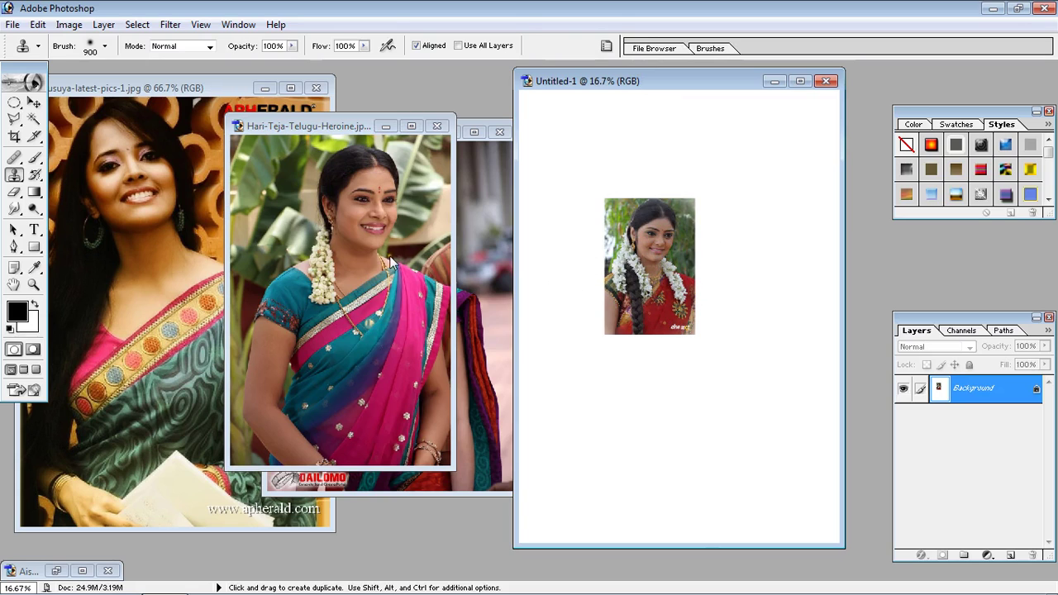
pyautogui.hotkey('ctrl', 'z')
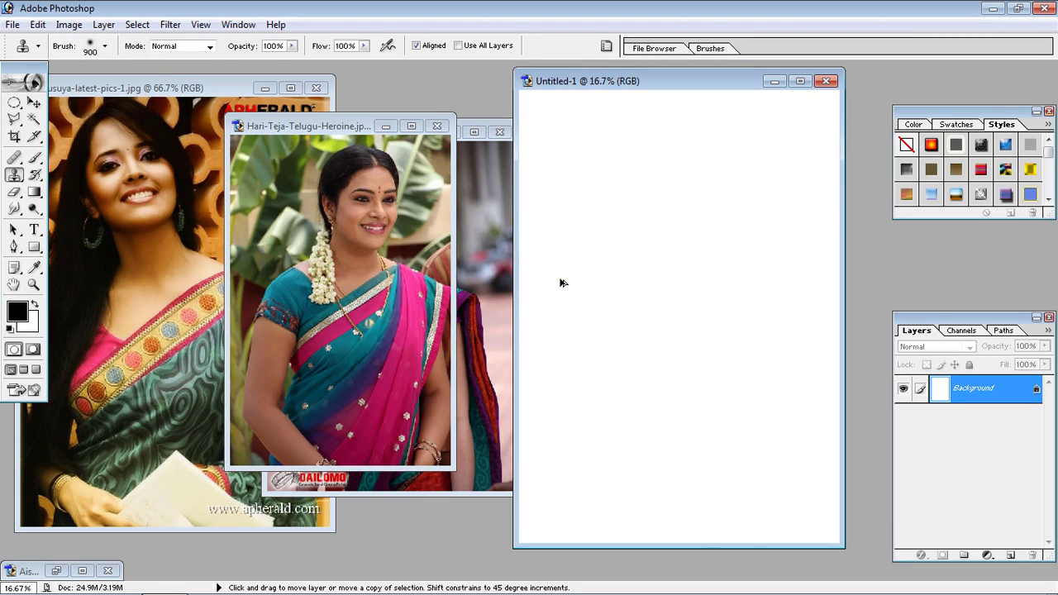
# - Clone the saree woman's face onto Untitled-1 at 400 px, undo, then maximise her photo
pyautogui.click(376, 151)
pyautogui.press('[')
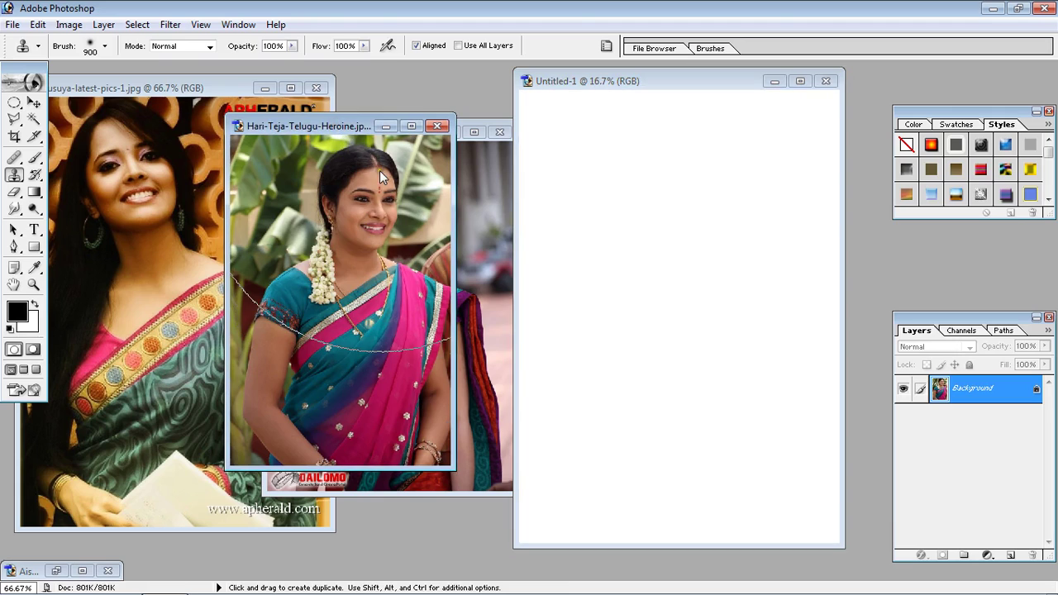
pyautogui.press('[')
pyautogui.press('[')
pyautogui.press('[')
pyautogui.press('[')
pyautogui.press('[')
pyautogui.press('[')
pyautogui.press('[')
pyautogui.press('[')
pyautogui.press('[')
pyautogui.press('[')
pyautogui.press('alt')
pyautogui.keyDown('alt'); pyautogui.click(369, 226); pyautogui.keyUp('alt')
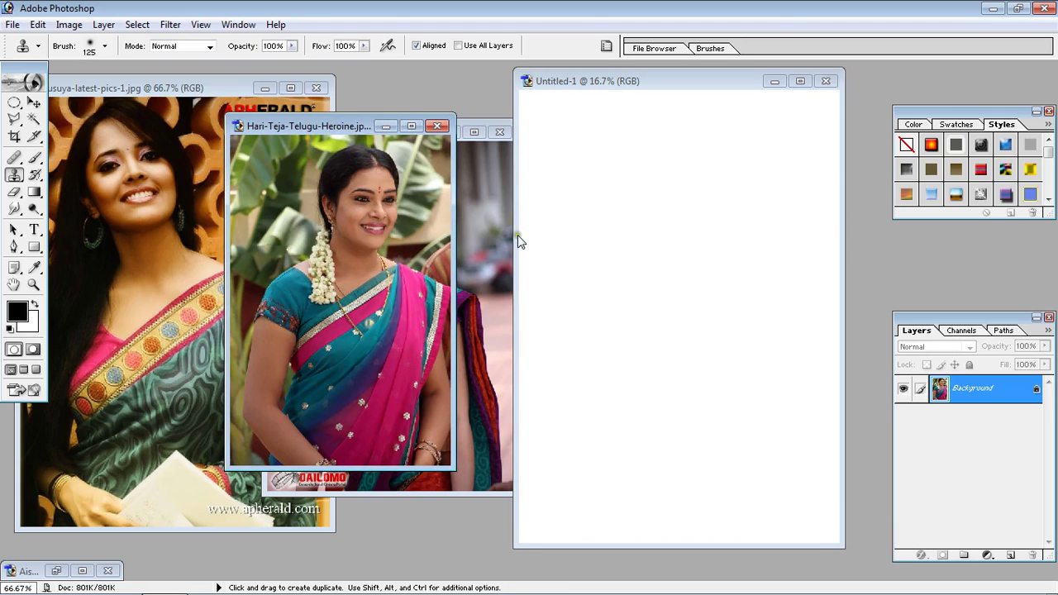
pyautogui.click(637, 232)
pyautogui.press(']')
pyautogui.press(']')
pyautogui.press(']')
pyautogui.press(']')
pyautogui.press(']')
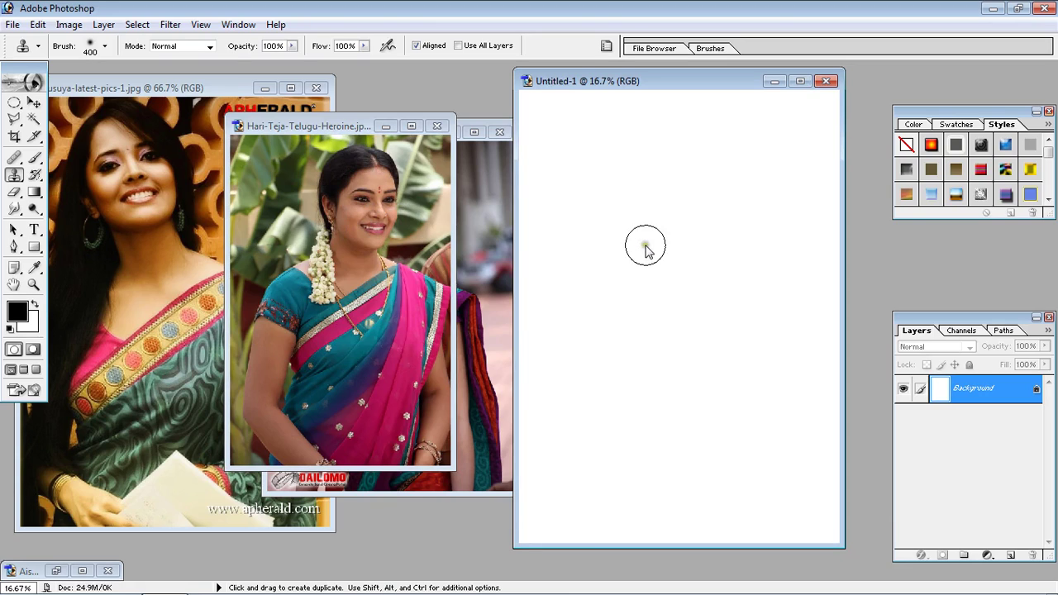
pyautogui.moveTo(644, 246)
pyautogui.mouseDown()
pyautogui.moveTo(661, 277)
pyautogui.moveTo(672, 266)
pyautogui.moveTo(626, 217)
pyautogui.moveTo(650, 307)
pyautogui.moveTo(637, 281)
pyautogui.mouseUp()
pyautogui.hotkey('ctrl', 'z')
pyautogui.click(350, 130)
pyautogui.click(423, 126)
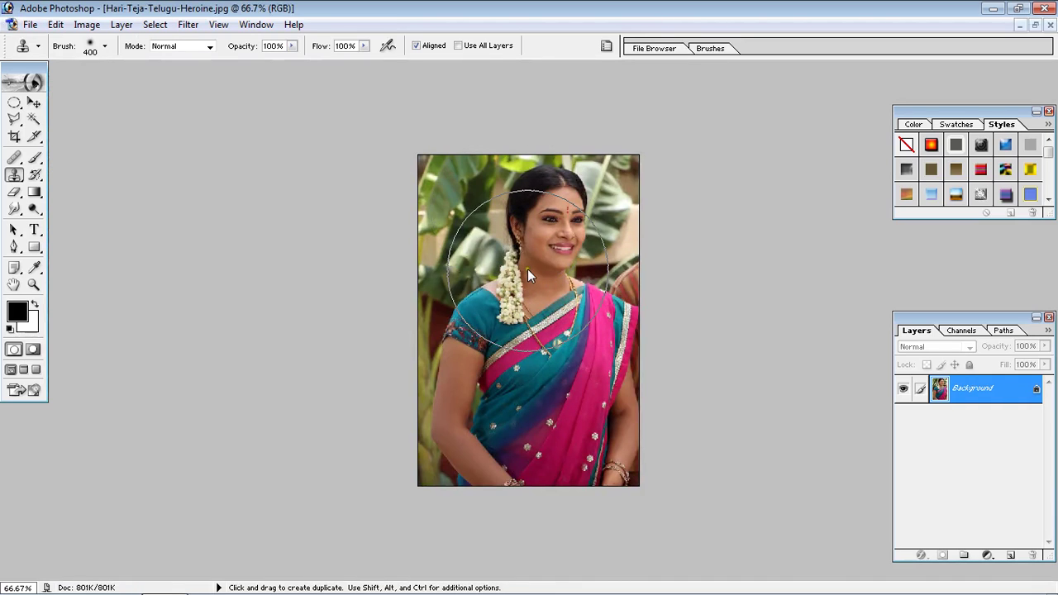
# - With a 150-px brush, clone her face onto the upper-left leaves, right edge and saree, then restore the window
pyautogui.keyDown('alt'); pyautogui.click(558, 244); pyautogui.keyUp('alt')
pyautogui.press('[')
pyautogui.press('[')
pyautogui.press('[')
pyautogui.press('[')
pyautogui.press('[')
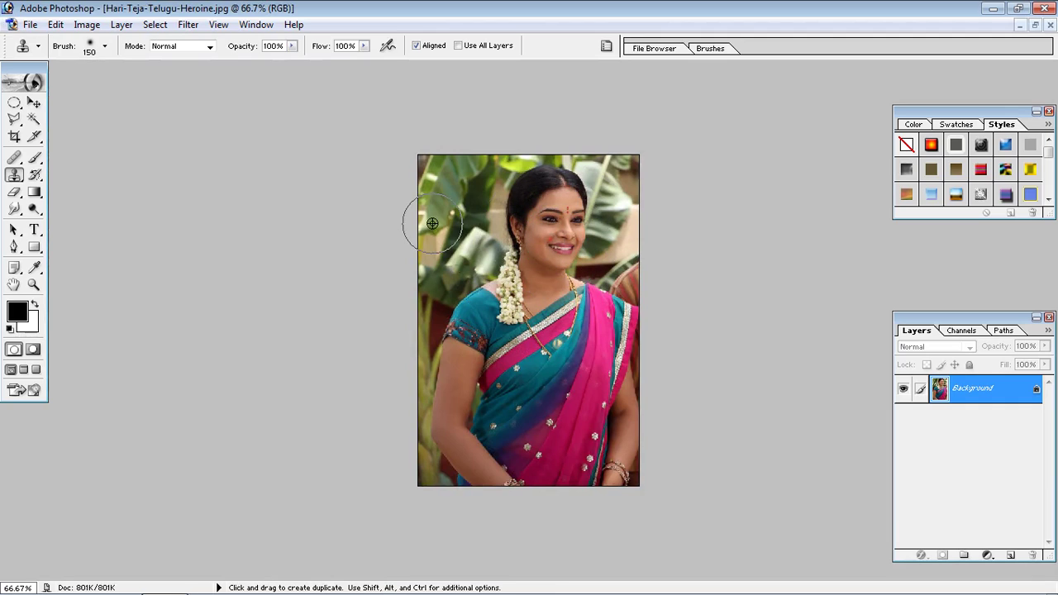
pyautogui.moveTo(459, 214)
pyautogui.mouseDown()
pyautogui.moveTo(463, 227)
pyautogui.moveTo(460, 187)
pyautogui.moveTo(453, 238)
pyautogui.moveTo(434, 263)
pyautogui.moveTo(442, 170)
pyautogui.moveTo(455, 190)
pyautogui.mouseUp()
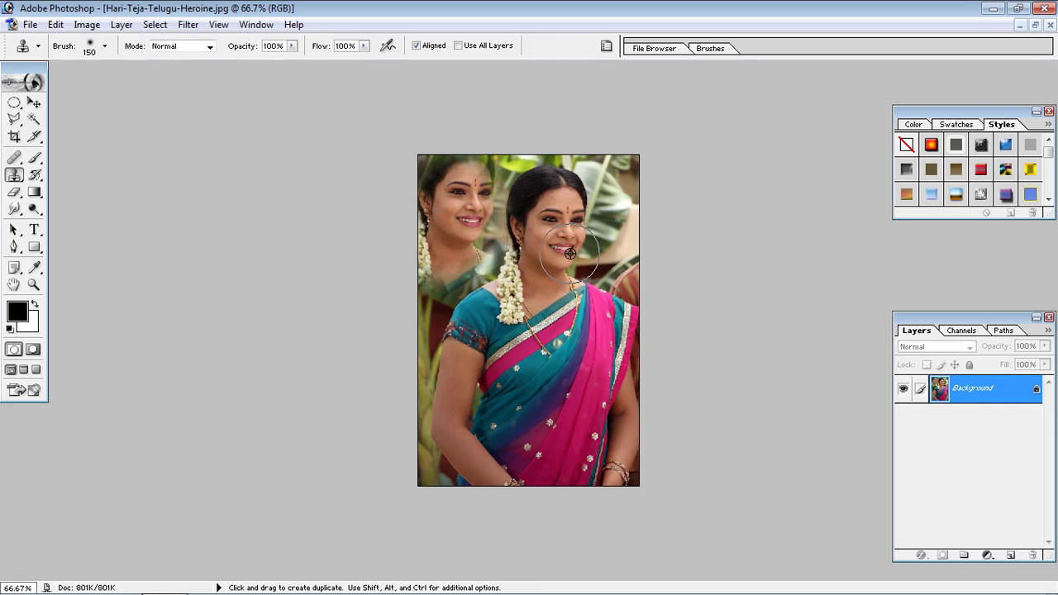
pyautogui.keyDown('alt'); pyautogui.click(608, 224); pyautogui.keyUp('alt')
pyautogui.moveTo(609, 223)
pyautogui.mouseDown()
pyautogui.moveTo(626, 213)
pyautogui.moveTo(634, 237)
pyautogui.moveTo(619, 230)
pyautogui.moveTo(610, 178)
pyautogui.mouseUp()
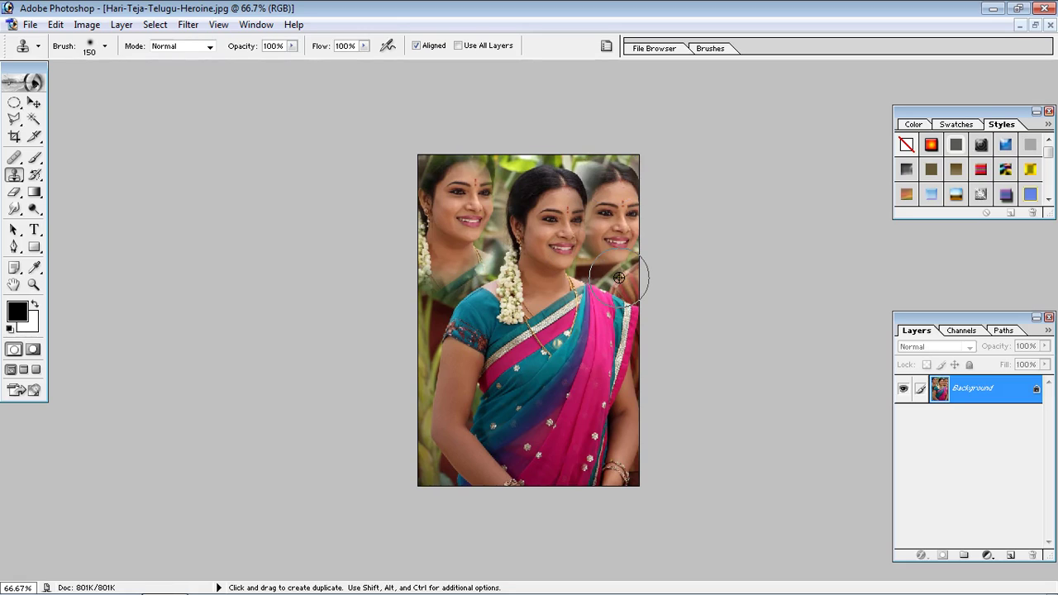
pyautogui.keyDown('alt'); pyautogui.click(555, 231); pyautogui.keyUp('alt')
pyautogui.moveTo(539, 393)
pyautogui.mouseDown()
pyautogui.moveTo(555, 424)
pyautogui.moveTo(559, 412)
pyautogui.moveTo(529, 407)
pyautogui.moveTo(519, 426)
pyautogui.moveTo(546, 438)
pyautogui.moveTo(529, 390)
pyautogui.moveTo(581, 469)
pyautogui.mouseUp()
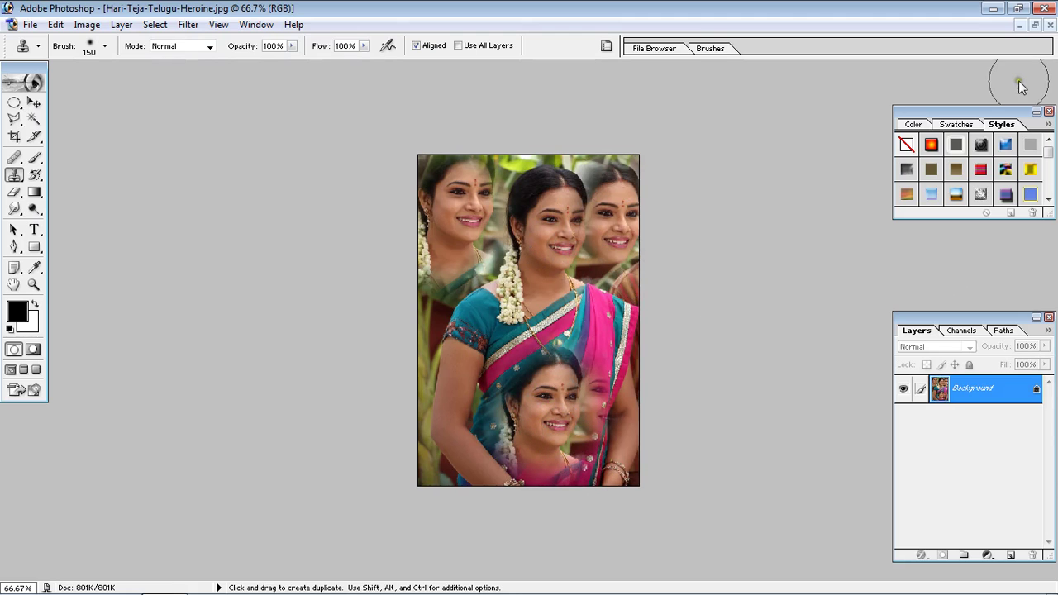
pyautogui.click(1035, 25)
pyautogui.hotkey('ctrl', 'Tab')
# - Place see.jpg beside Untitled-1 and clone its woman near Untitled-1's centre at 600 px
pyautogui.hotkey('ctrl', 'Tab')
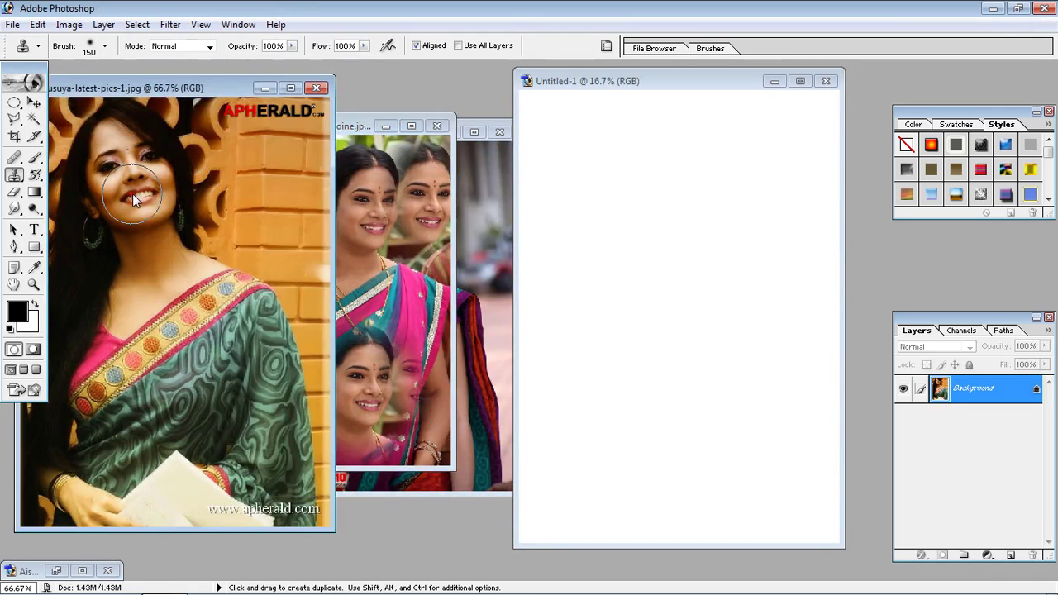
pyautogui.hotkey('ctrl', 'Tab')
pyautogui.hotkey('ctrl', 'Tab')
pyautogui.moveTo(165, 106); pyautogui.dragTo(336, 122)
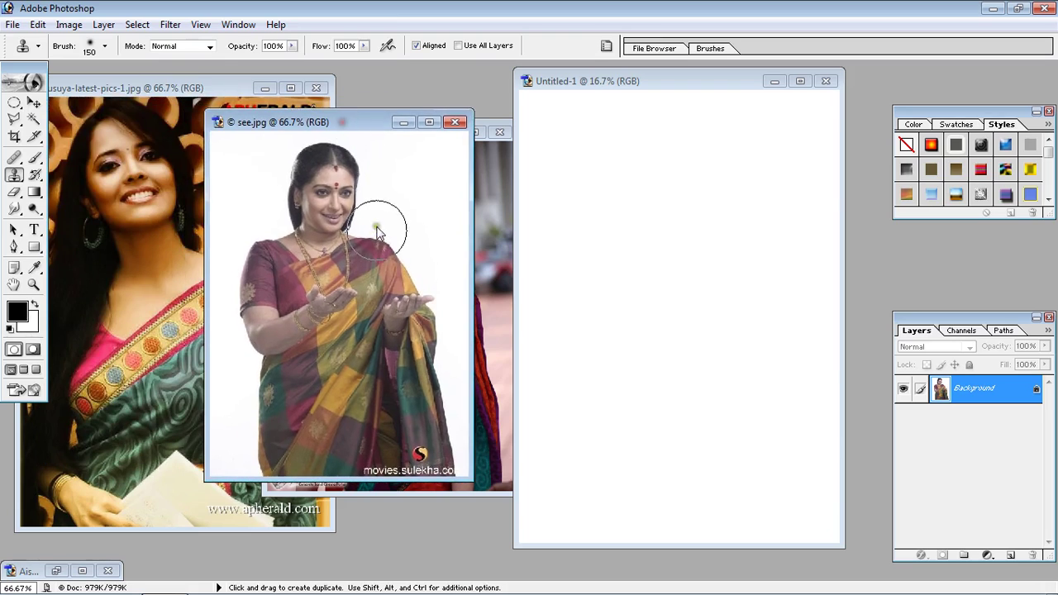
pyautogui.click(330, 205)
pyautogui.click(682, 239)
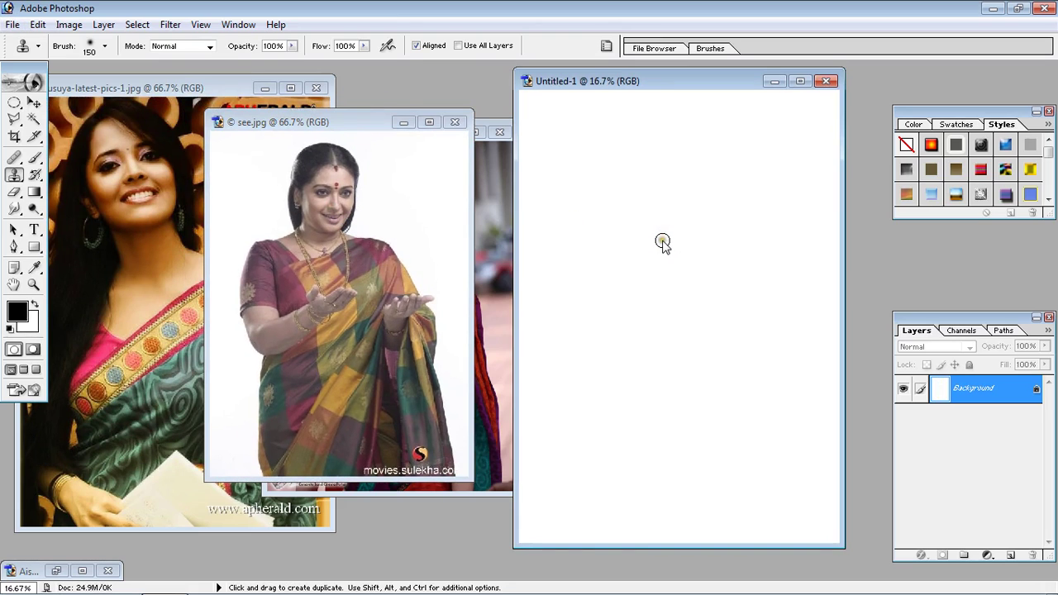
pyautogui.press(']')
pyautogui.press(']')
pyautogui.press(']')
pyautogui.press(']')
pyautogui.press(']')
pyautogui.press(']')
pyautogui.moveTo(669, 242)
pyautogui.mouseDown()
pyautogui.moveTo(654, 302)
pyautogui.moveTo(654, 334)
pyautogui.moveTo(666, 342)
pyautogui.moveTo(678, 225)
pyautogui.moveTo(685, 359)
pyautogui.mouseUp()
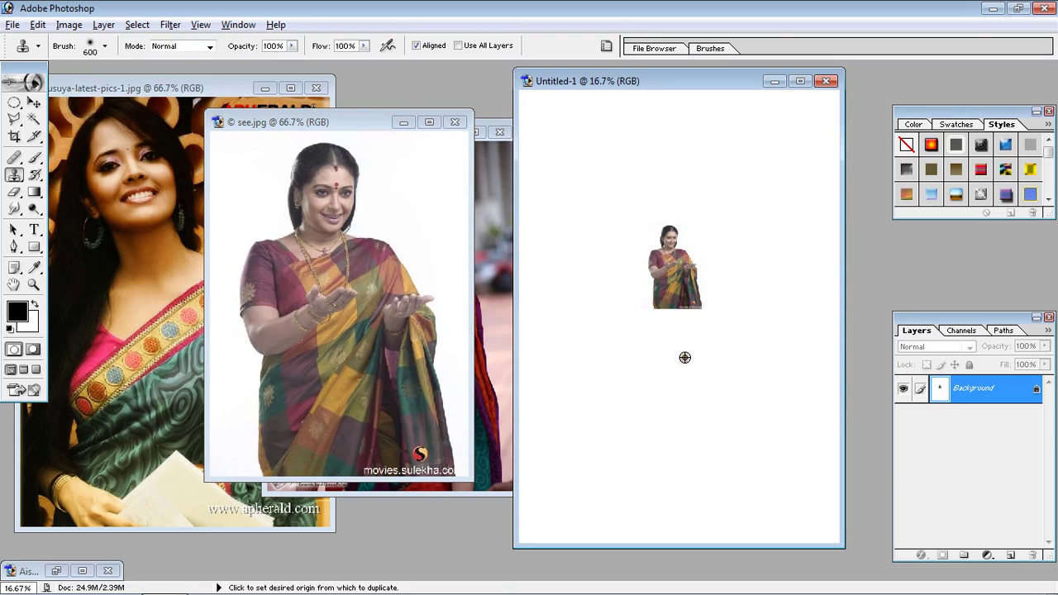
# - Clone three more copies of the woman at left, upper right and upper middle
pyautogui.keyDown('alt'); pyautogui.click(334, 202); pyautogui.keyUp('alt')
pyautogui.moveTo(557, 202); pyautogui.dragTo(565, 236)
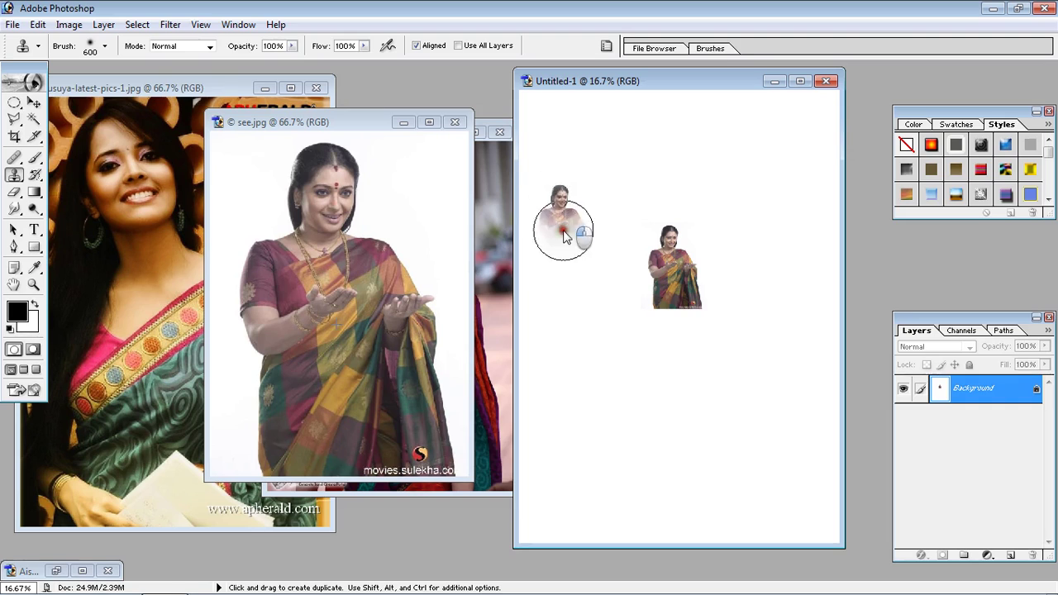
pyautogui.keyDown('alt'); pyautogui.click(330, 194); pyautogui.keyUp('alt')
pyautogui.moveTo(724, 169); pyautogui.dragTo(730, 198)
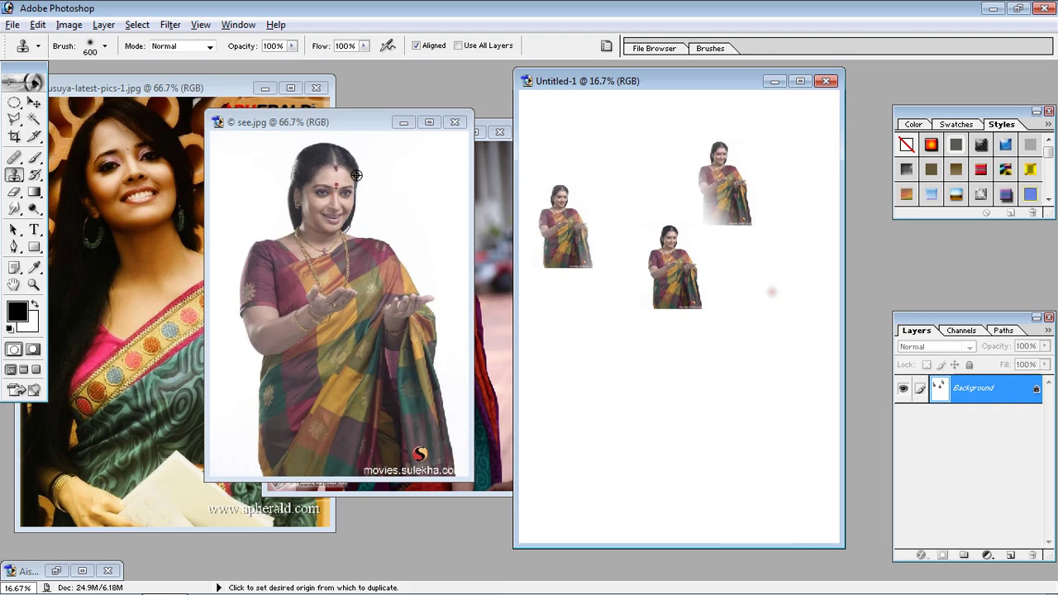
pyautogui.keyDown('alt'); pyautogui.click(342, 197); pyautogui.keyUp('alt')
pyautogui.moveTo(604, 152); pyautogui.dragTo(631, 220)
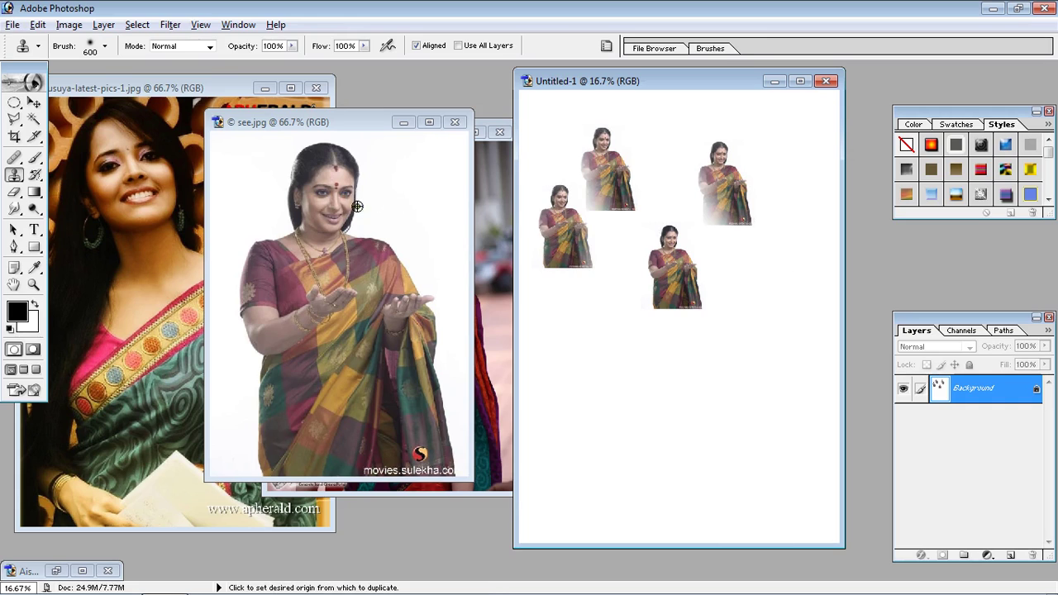
# - Add copies in the lower area, lower centre and right, then maximise see.jpg
pyautogui.moveTo(611, 389); pyautogui.dragTo(633, 436)
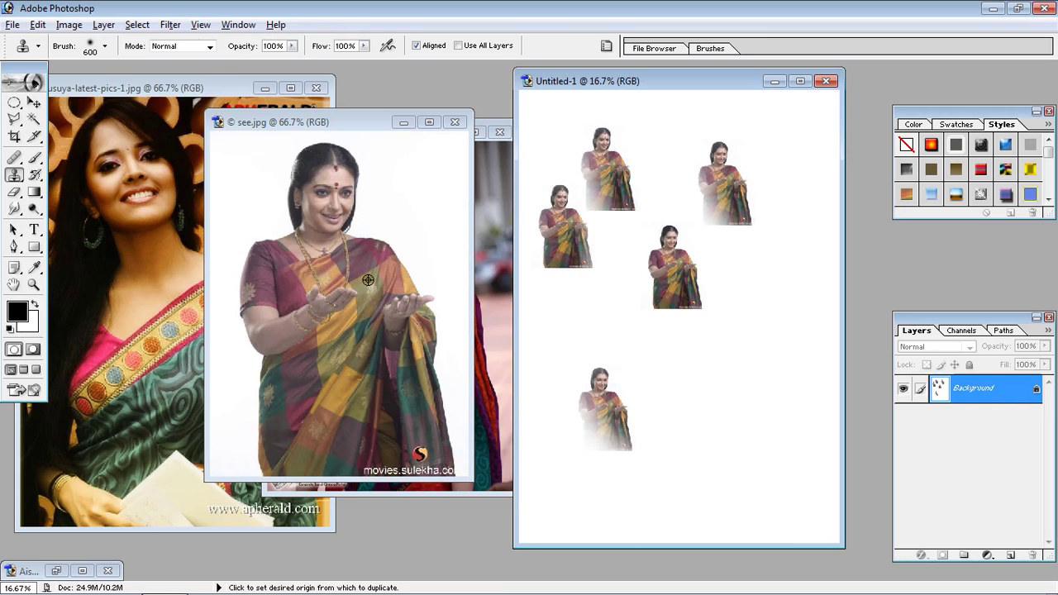
pyautogui.keyDown('alt'); pyautogui.click(344, 223); pyautogui.keyUp('alt')
pyautogui.moveTo(707, 405)
pyautogui.mouseDown()
pyautogui.moveTo(685, 367)
pyautogui.moveTo(690, 397)
pyautogui.mouseUp()
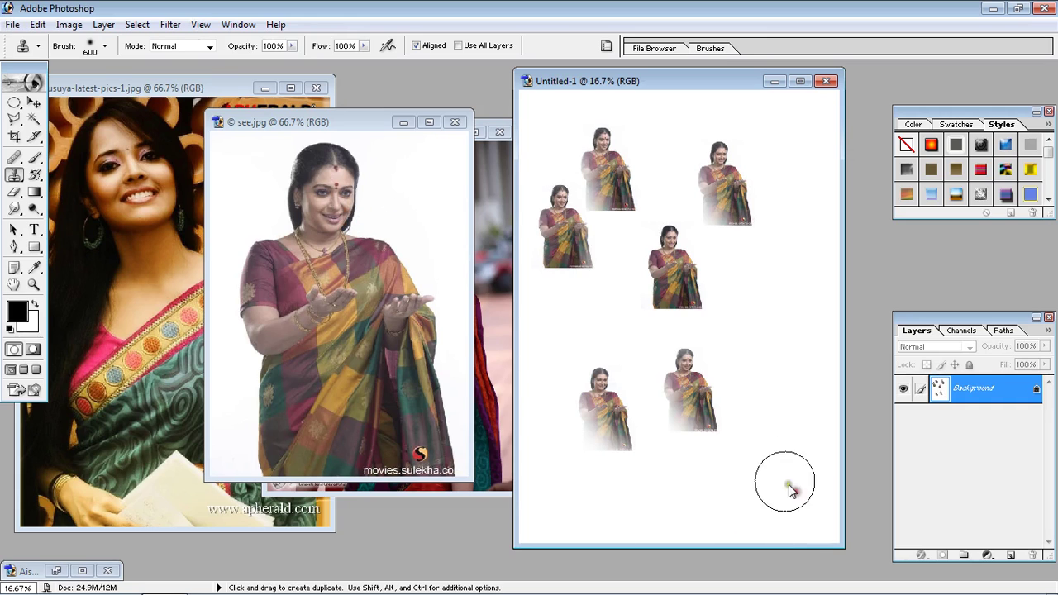
pyautogui.keyDown('alt'); pyautogui.click(330, 203); pyautogui.keyUp('alt')
pyautogui.moveTo(773, 304); pyautogui.dragTo(815, 449)
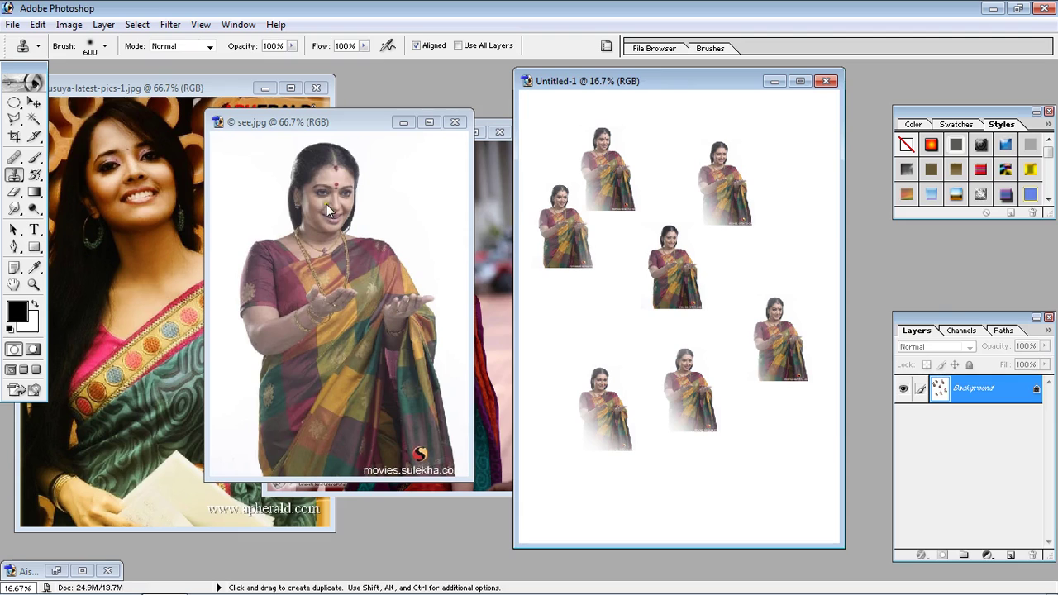
pyautogui.click(429, 123)
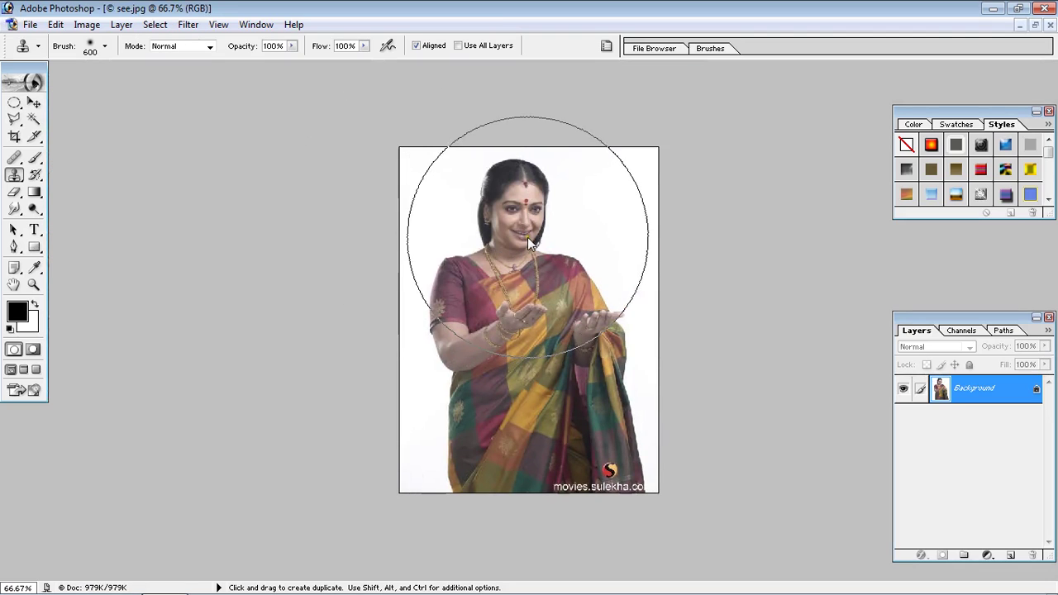
# - With a 175-px brush, clone the woman to her right and left, then restore the window
pyautogui.press('[')
pyautogui.press('[')
pyautogui.press('[')
pyautogui.press('[')
pyautogui.press('[')
pyautogui.press('[')
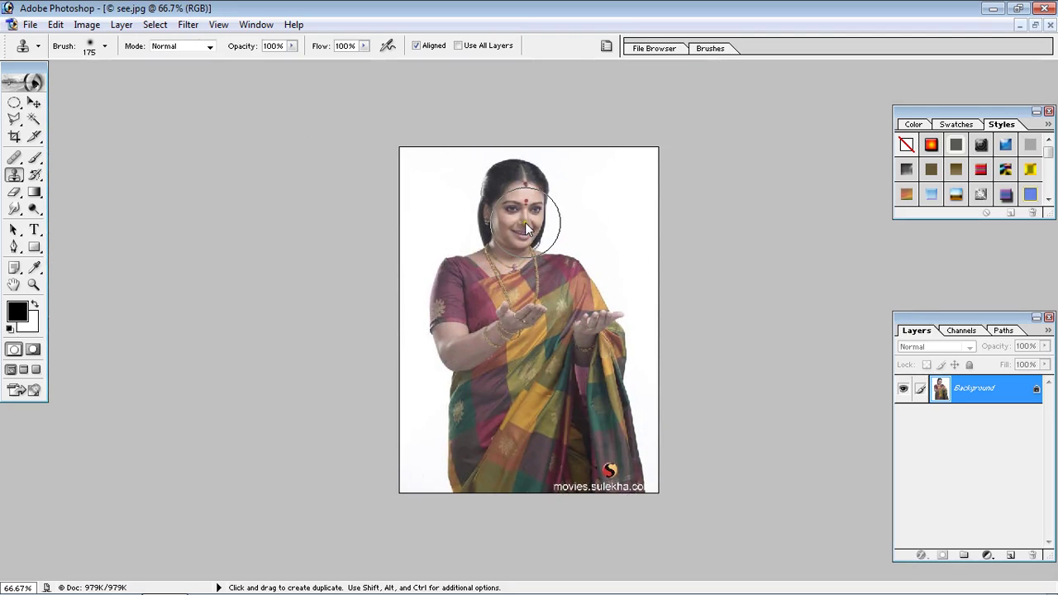
pyautogui.keyDown('alt'); pyautogui.click(522, 222); pyautogui.keyUp('alt')
pyautogui.moveTo(607, 215)
pyautogui.mouseDown()
pyautogui.moveTo(603, 225)
pyautogui.moveTo(603, 169)
pyautogui.moveTo(611, 251)
pyautogui.moveTo(638, 307)
pyautogui.moveTo(628, 327)
pyautogui.mouseUp()
pyautogui.keyDown('alt'); pyautogui.click(515, 177); pyautogui.keyUp('alt')
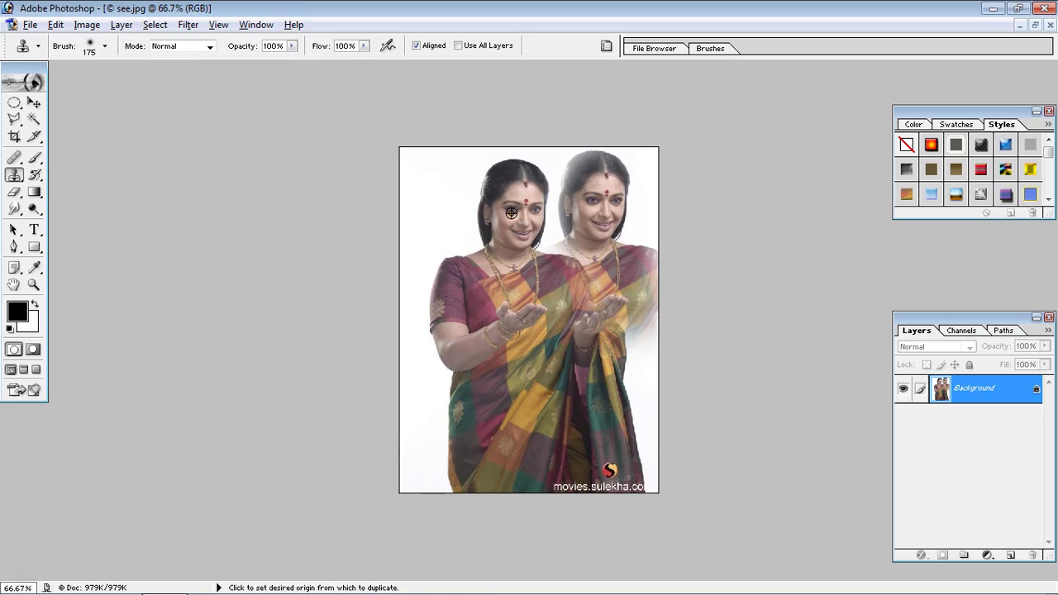
pyautogui.click(513, 208)
pyautogui.moveTo(432, 241)
pyautogui.mouseDown()
pyautogui.moveTo(422, 194)
pyautogui.moveTo(438, 316)
pyautogui.moveTo(432, 174)
pyautogui.moveTo(446, 339)
pyautogui.moveTo(467, 312)
pyautogui.moveTo(492, 320)
pyautogui.moveTo(468, 306)
pyautogui.moveTo(476, 299)
pyautogui.mouseUp()
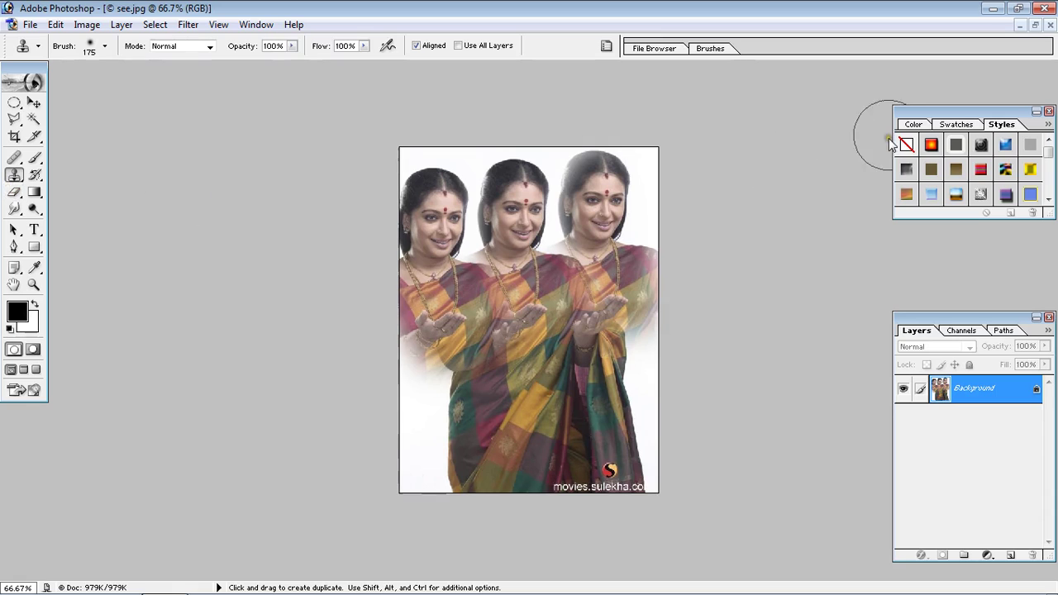
pyautogui.click(1035, 26)
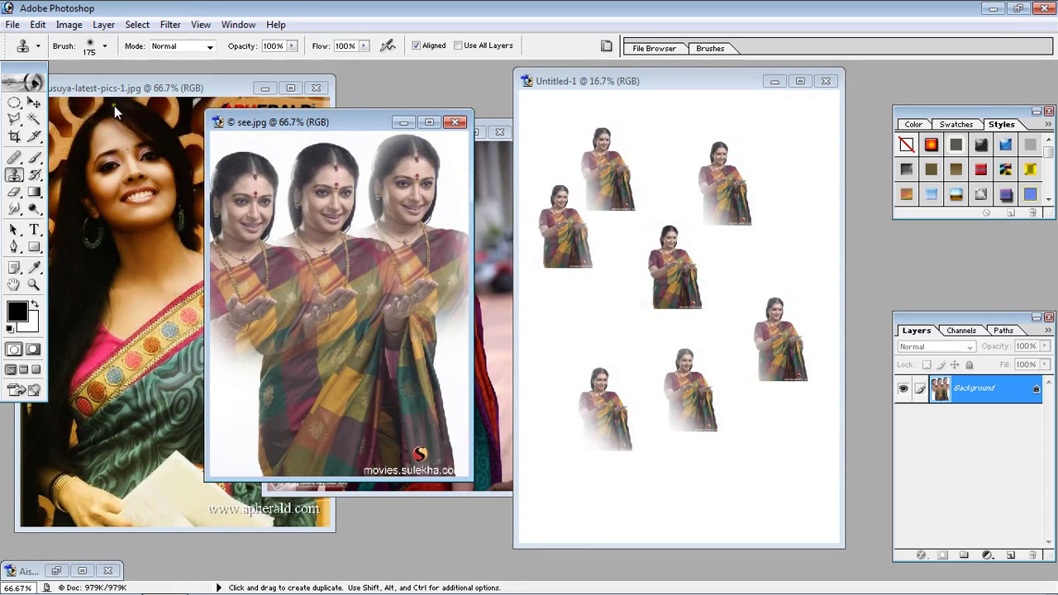
# - Undo the last cloned figures in Untitled-1 and see.jpg
pyautogui.click(14, 175)
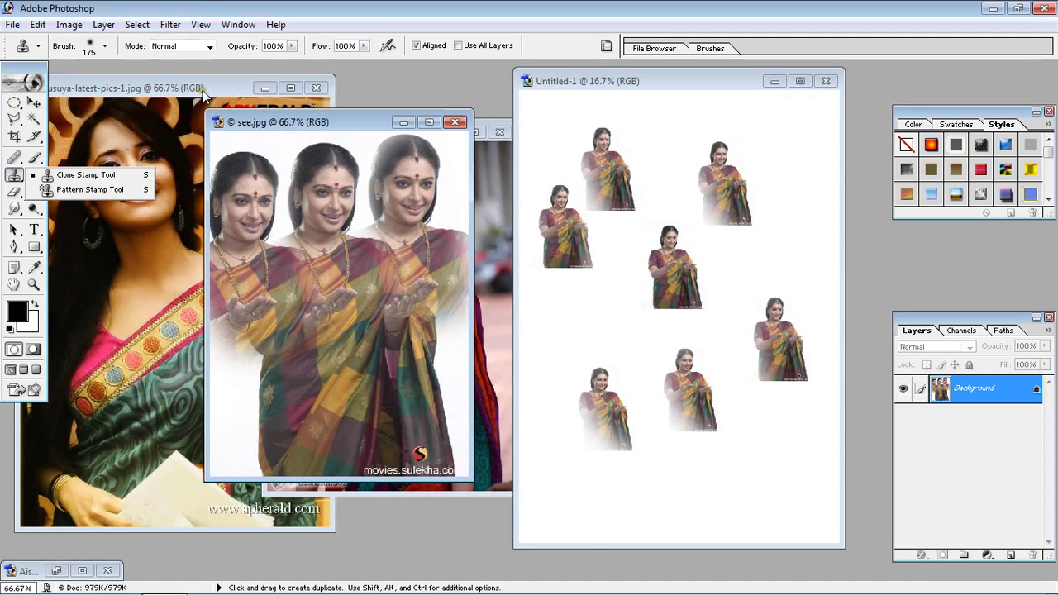
pyautogui.click(590, 106)
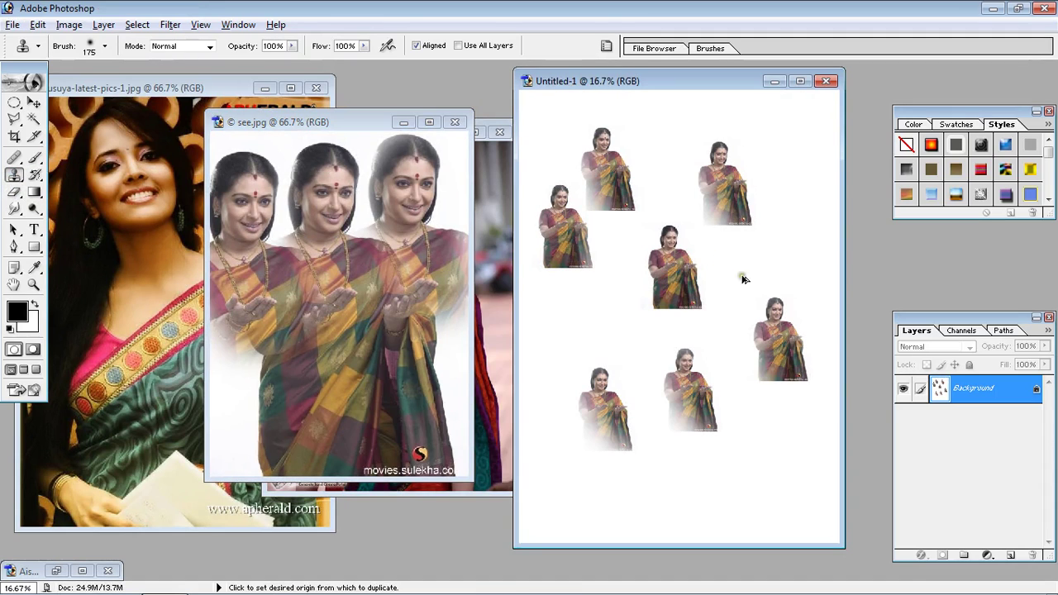
pyautogui.hotkey('ctrl', 'alt', 'z')
pyautogui.hotkey('ctrl', 'alt', 'z')
pyautogui.hotkey('ctrl', 'alt', 'z')
pyautogui.hotkey('ctrl', 'alt', 'z')
pyautogui.hotkey('ctrl', 'alt', 'z')
pyautogui.hotkey('ctrl', 'alt', 'z')
pyautogui.hotkey('ctrl', 'alt', 'z')
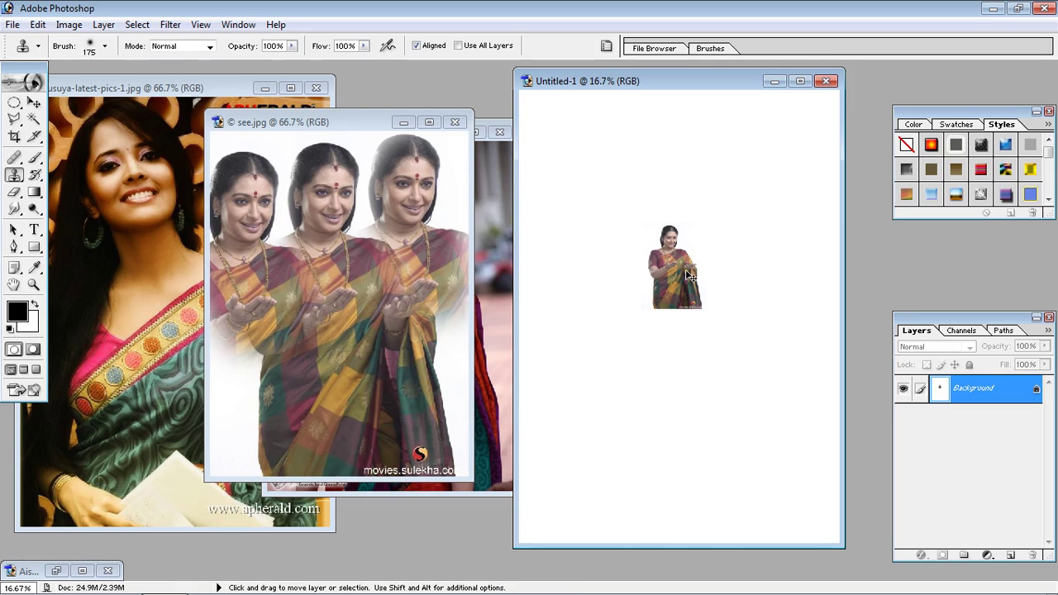
pyautogui.click(314, 122)
pyautogui.hotkey('ctrl', 'alt', 'z')
pyautogui.hotkey('ctrl', 'alt', 'z')
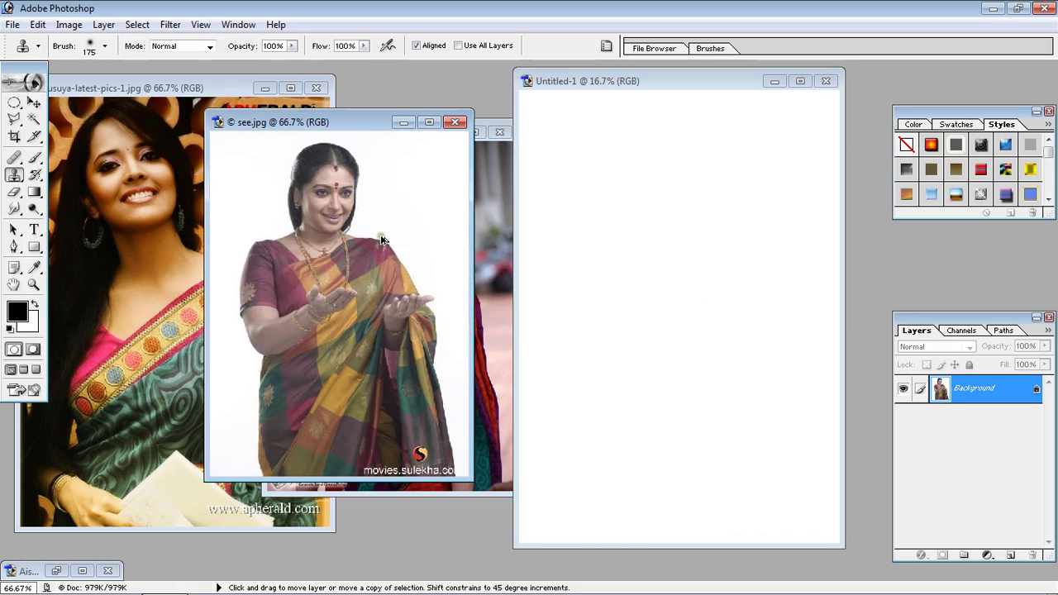
# - Bring the saree photo to the front and switch to the Pattern Stamp Tool
pyautogui.click(510, 264)
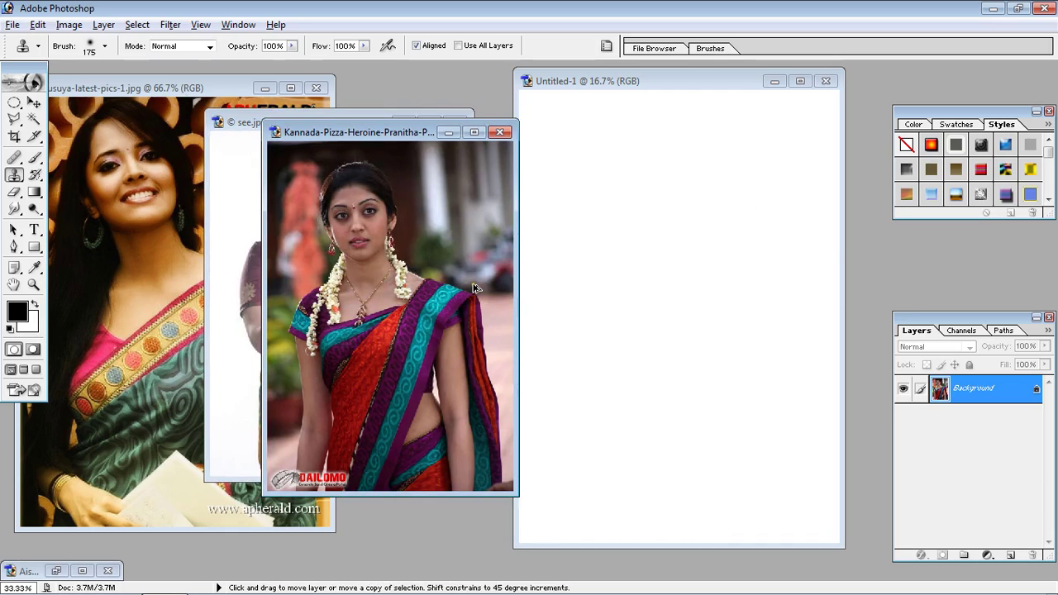
pyautogui.click(14, 175)
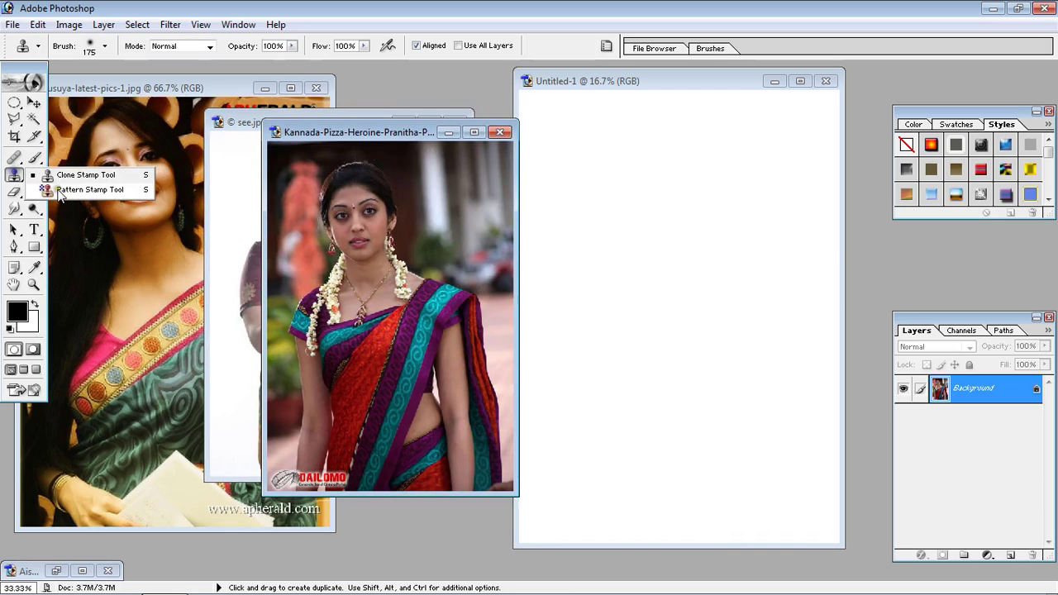
pyautogui.click(83, 190)
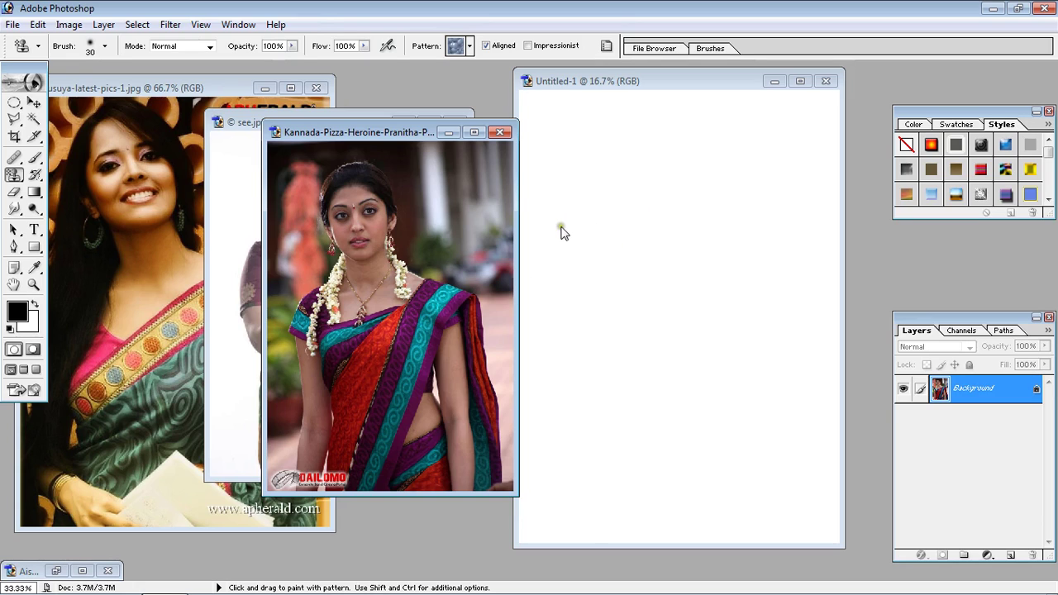
# - Check the available patterns, then make the saree photo active and shift its window left
pyautogui.click(627, 89)
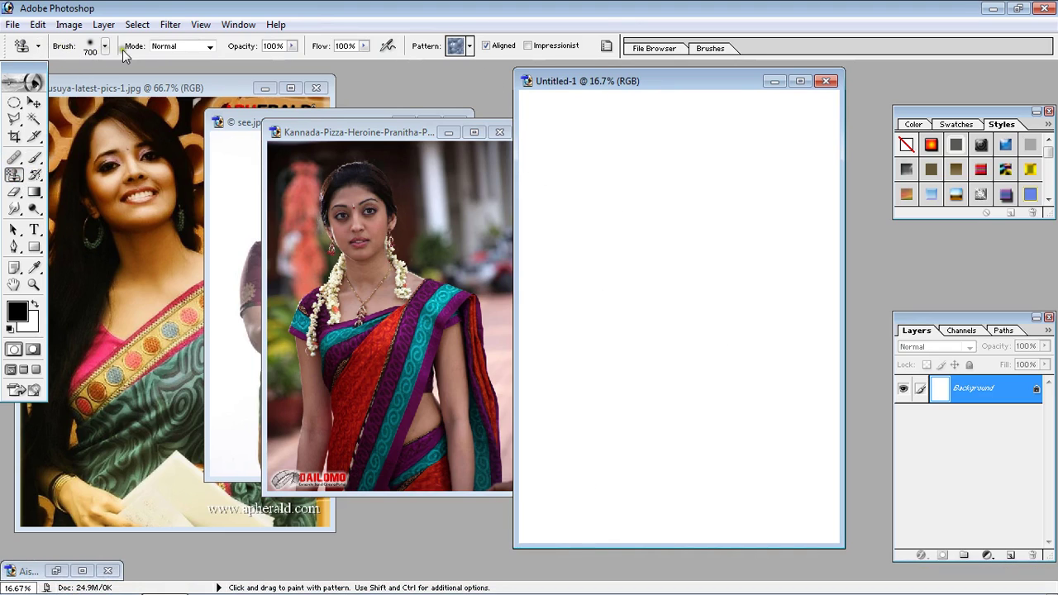
pyautogui.click(469, 48)
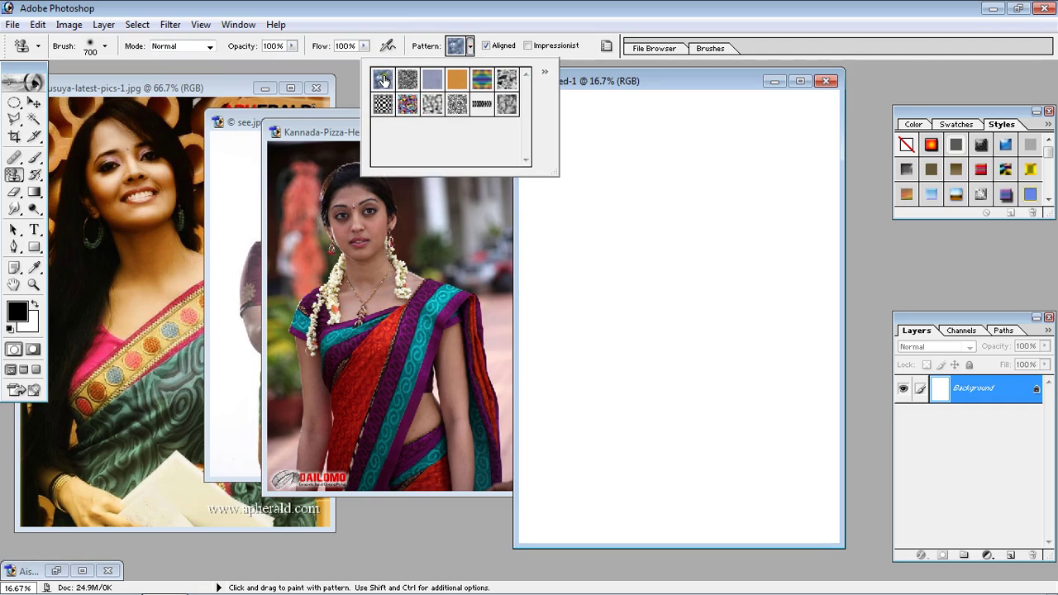
pyautogui.click(623, 92)
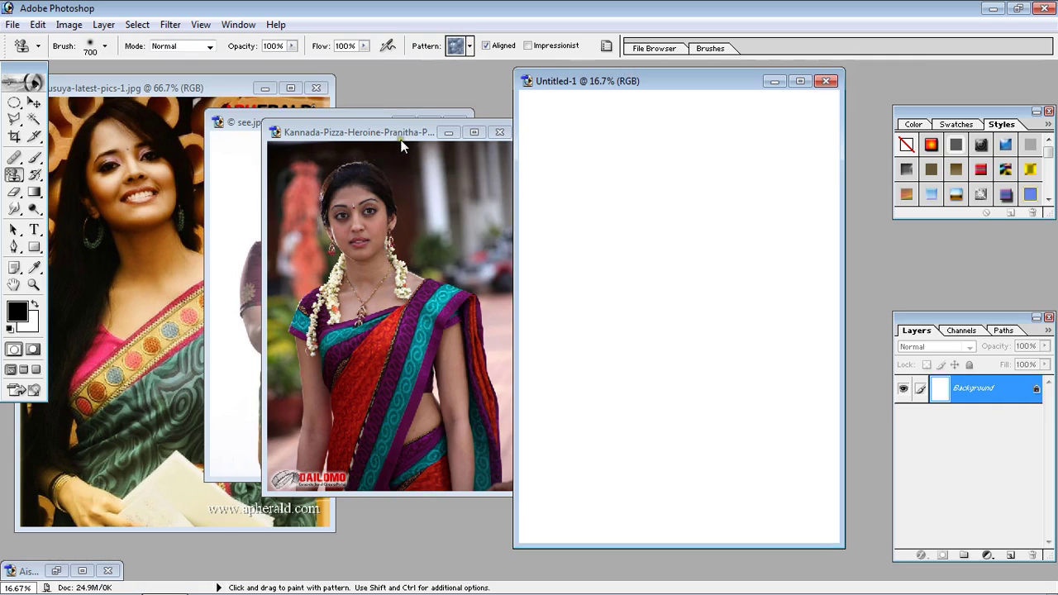
pyautogui.click(403, 146)
pyautogui.moveTo(365, 126); pyautogui.dragTo(282, 132)
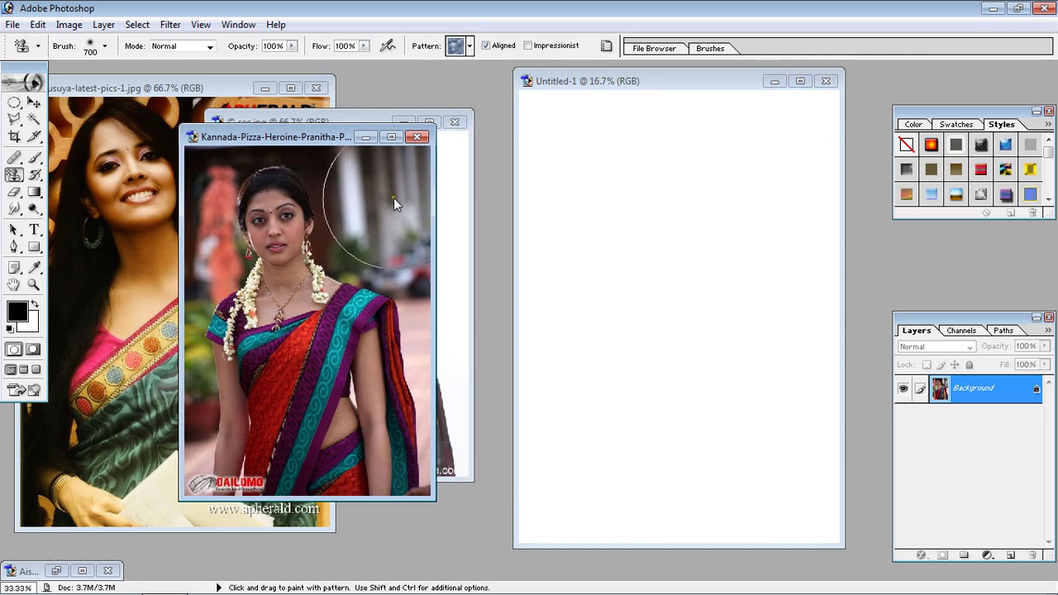
# - Paint a blue bubble-pattern strip across the photo's top with a smaller brush
pyautogui.moveTo(394, 198); pyautogui.dragTo(392, 196)
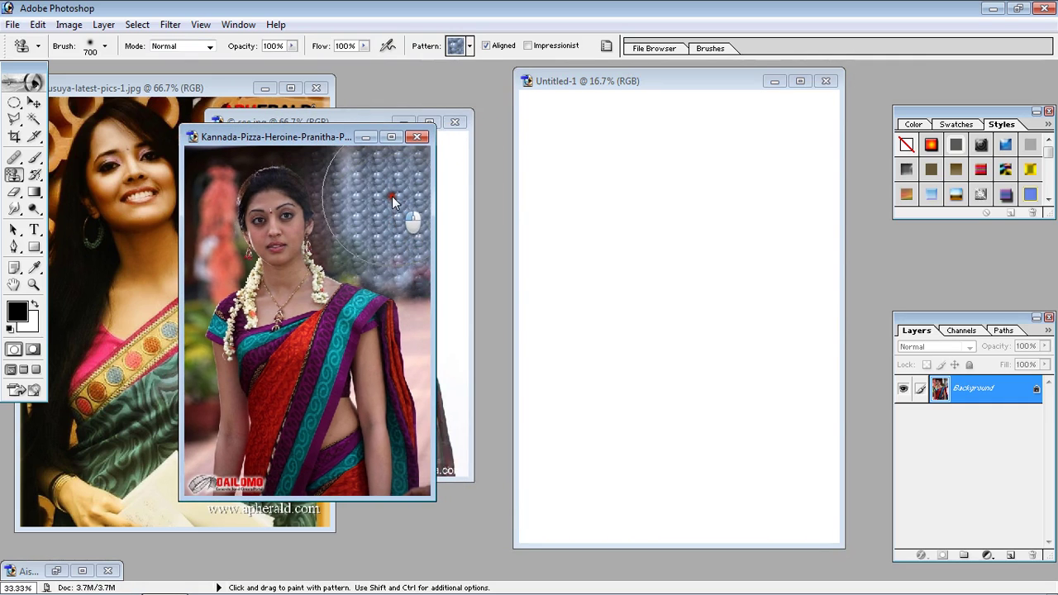
pyautogui.hotkey('ctrl', 'z')
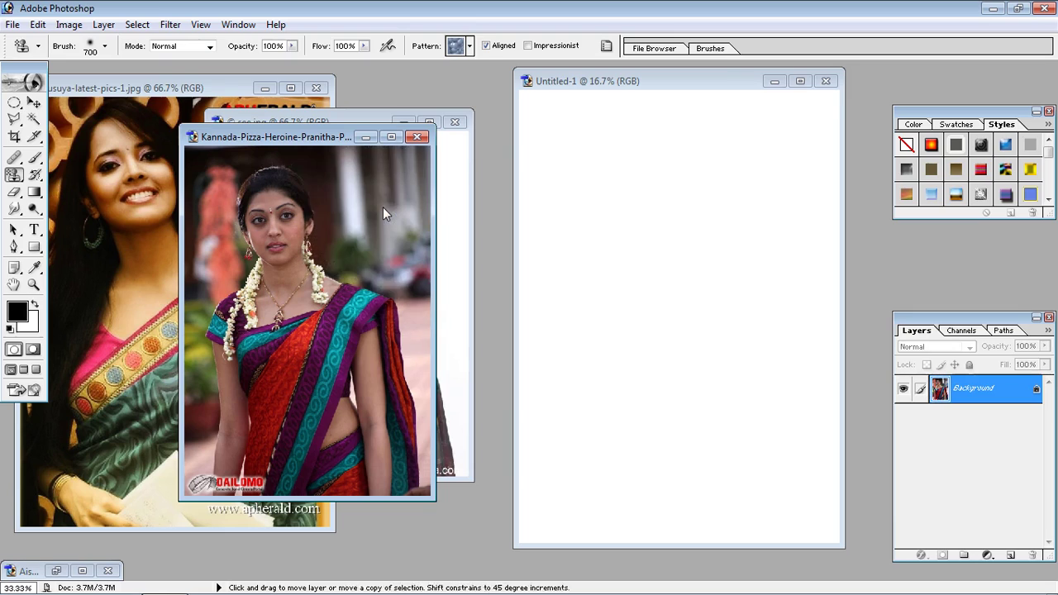
pyautogui.press('[')
pyautogui.press('[')
pyautogui.press('[')
pyautogui.press('[')
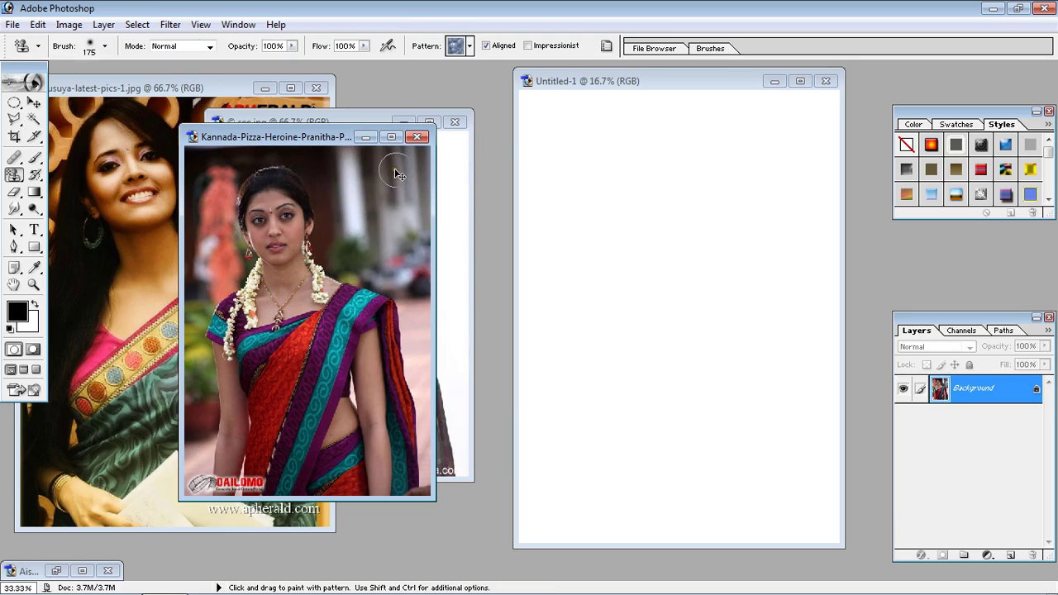
pyautogui.moveTo(412, 162)
pyautogui.mouseDown()
pyautogui.moveTo(244, 154)
pyautogui.moveTo(192, 169)
pyautogui.moveTo(190, 157)
pyautogui.moveTo(439, 169)
pyautogui.mouseUp()
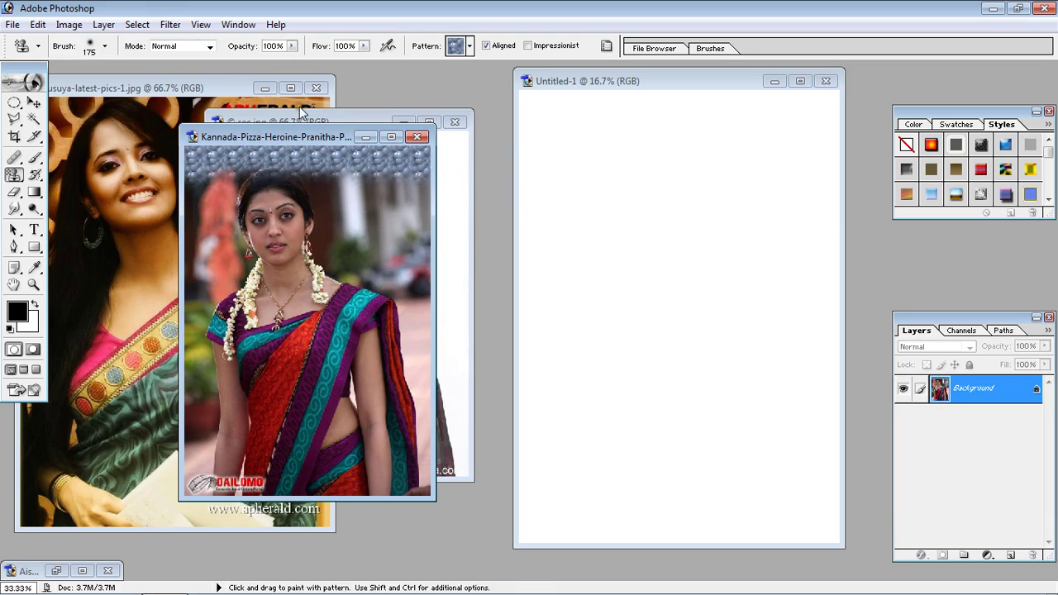
pyautogui.click(470, 46)
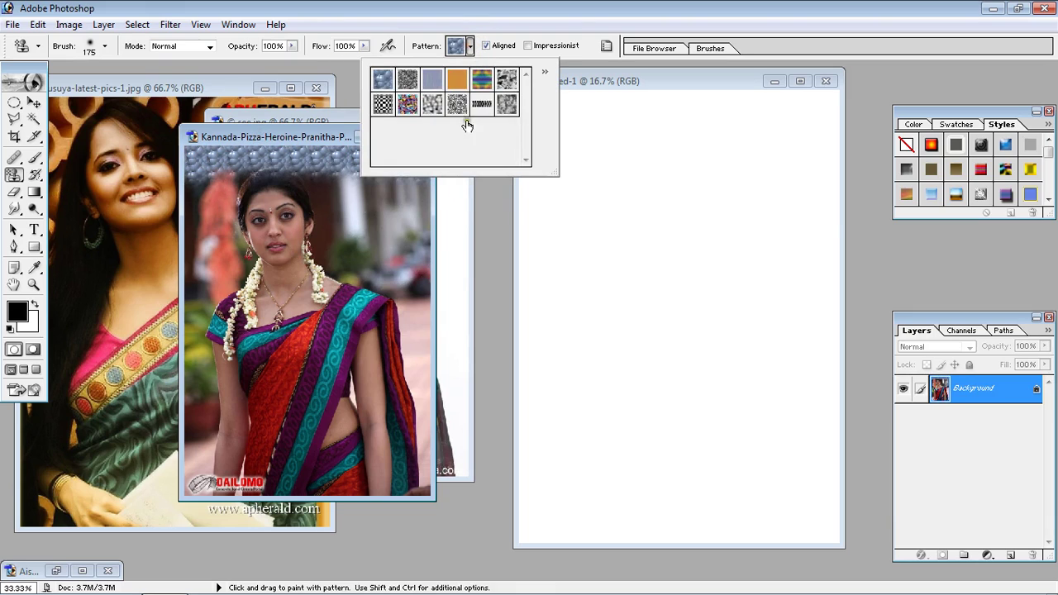
# - Paint a rainbow striped band along the bottom and a multicolour pattern down the right edge
pyautogui.click(482, 78)
pyautogui.moveTo(418, 493)
pyautogui.mouseDown()
pyautogui.moveTo(180, 485)
pyautogui.moveTo(437, 486)
pyautogui.moveTo(147, 486)
pyautogui.mouseUp()
pyautogui.click(471, 47)
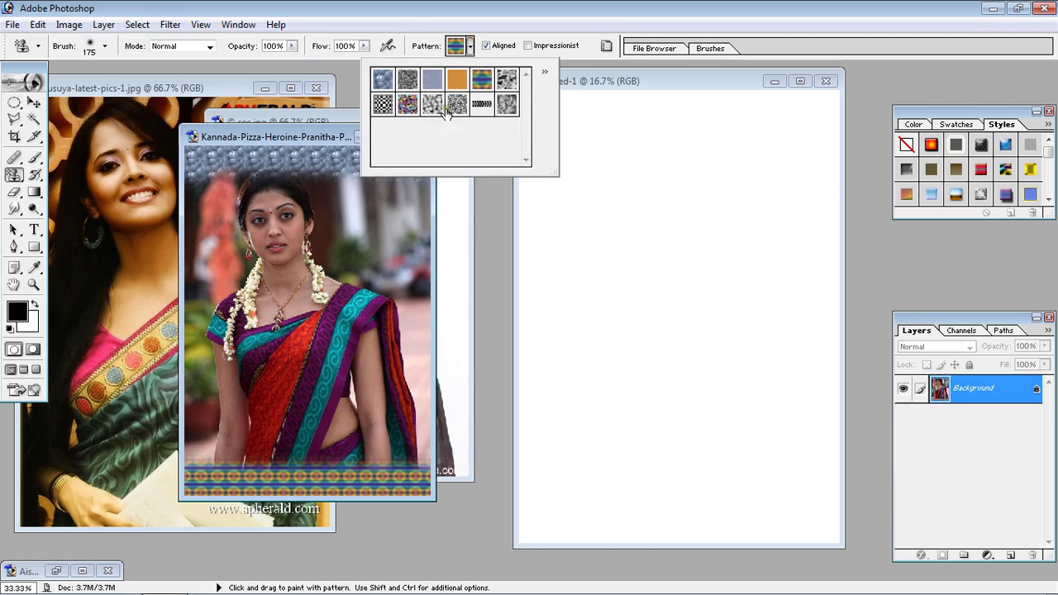
pyautogui.click(406, 105)
pyautogui.moveTo(412, 243)
pyautogui.mouseDown()
pyautogui.moveTo(416, 194)
pyautogui.moveTo(407, 207)
pyautogui.moveTo(416, 395)
pyautogui.mouseUp()
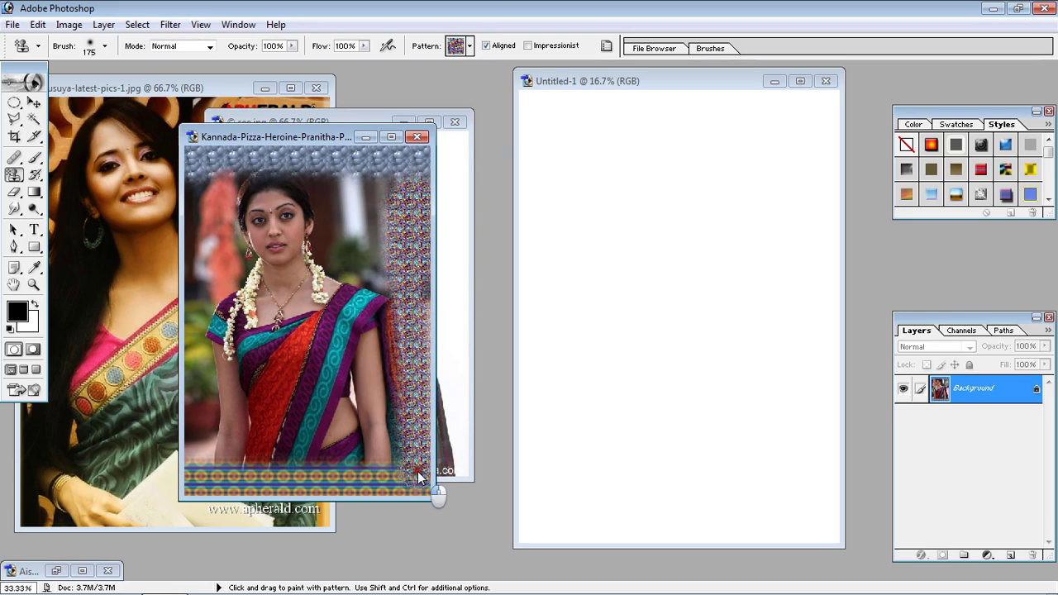
pyautogui.moveTo(418, 472)
pyautogui.mouseDown()
pyautogui.moveTo(412, 495)
pyautogui.moveTo(430, 278)
pyautogui.moveTo(422, 172)
pyautogui.moveTo(418, 472)
pyautogui.moveTo(402, 496)
pyautogui.mouseUp()
# - Paint a wide grey textured stripe down the photo's left edge
pyautogui.click(469, 47)
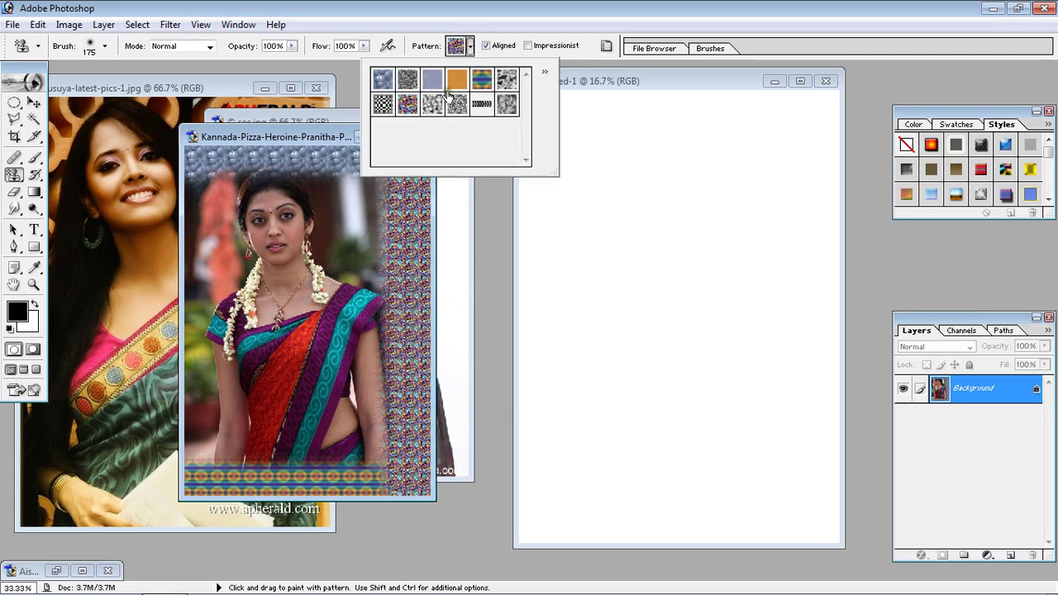
pyautogui.click(500, 91)
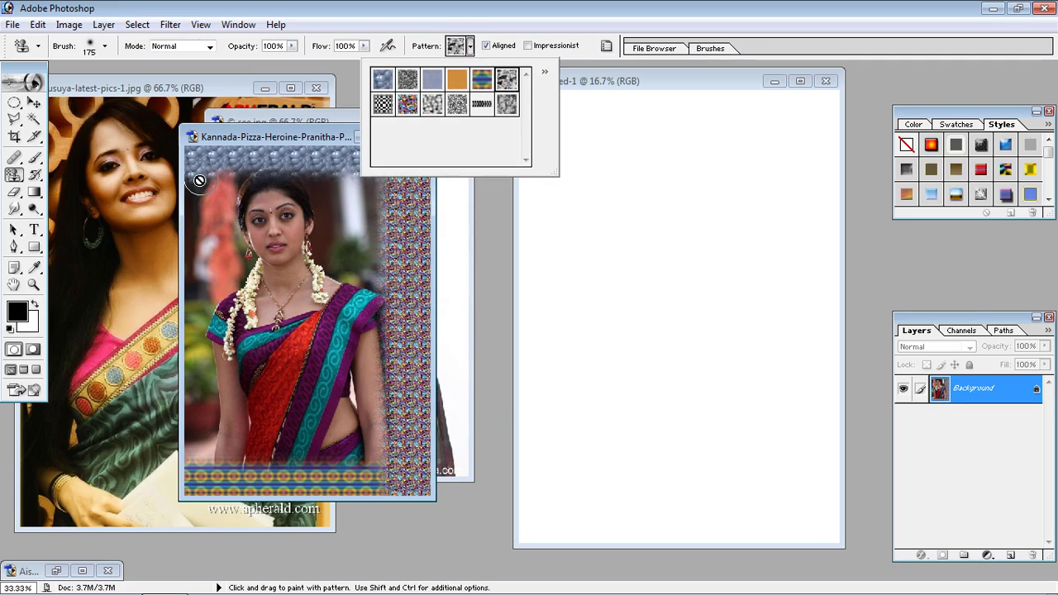
pyautogui.moveTo(198, 160); pyautogui.dragTo(175, 445)
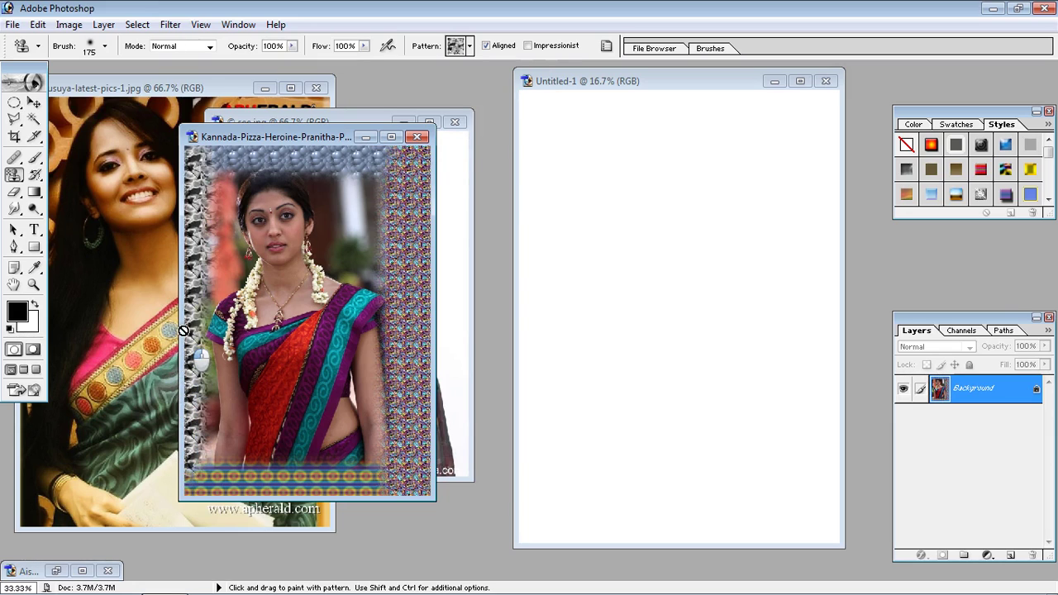
pyautogui.moveTo(185, 169)
pyautogui.mouseDown()
pyautogui.moveTo(180, 464)
pyautogui.moveTo(202, 519)
pyautogui.moveTo(192, 278)
pyautogui.moveTo(203, 289)
pyautogui.moveTo(211, 174)
pyautogui.moveTo(240, 161)
pyautogui.mouseUp()
# - Cover Untitled-1 with grey pattern using an 1100 brush, then undo it
pyautogui.click(619, 87)
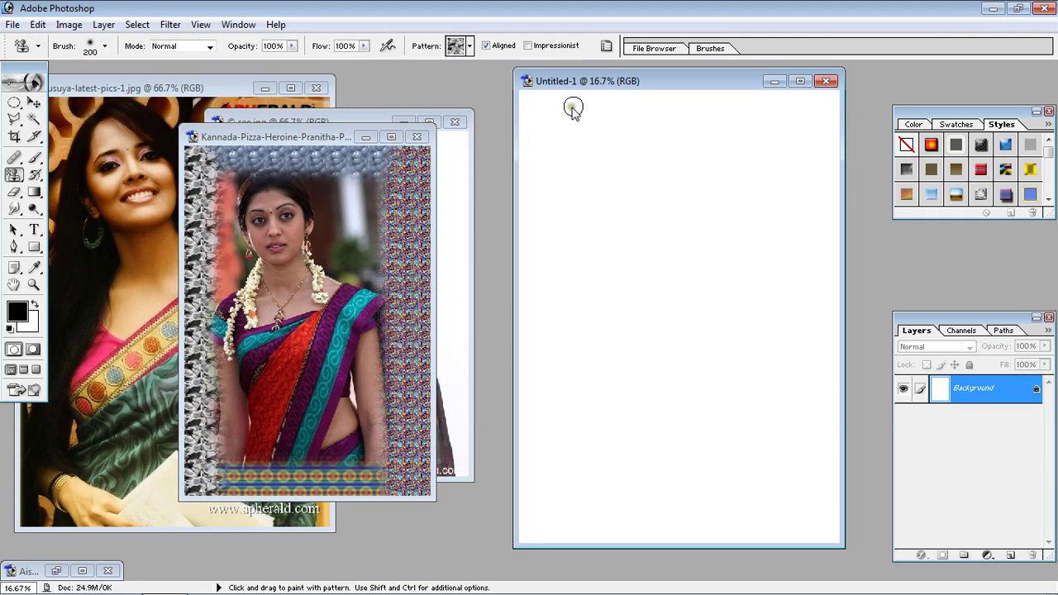
pyautogui.press(']')
pyautogui.press(']')
pyautogui.press(']')
pyautogui.press(']')
pyautogui.press(']')
pyautogui.press(']')
pyautogui.press(']')
pyautogui.press(']')
pyautogui.press(']')
pyautogui.press(']')
pyautogui.moveTo(571, 145)
pyautogui.mouseDown()
pyautogui.moveTo(810, 142)
pyautogui.moveTo(743, 135)
pyautogui.moveTo(527, 199)
pyautogui.moveTo(765, 216)
pyautogui.moveTo(723, 209)
pyautogui.moveTo(575, 295)
pyautogui.moveTo(850, 307)
pyautogui.moveTo(542, 312)
pyautogui.moveTo(706, 322)
pyautogui.moveTo(720, 305)
pyautogui.moveTo(556, 377)
pyautogui.moveTo(773, 415)
pyautogui.moveTo(689, 418)
pyautogui.moveTo(724, 504)
pyautogui.moveTo(797, 512)
pyautogui.moveTo(506, 497)
pyautogui.moveTo(542, 405)
pyautogui.moveTo(537, 509)
pyautogui.moveTo(543, 262)
pyautogui.moveTo(559, 164)
pyautogui.moveTo(531, 118)
pyautogui.moveTo(741, 162)
pyautogui.moveTo(814, 561)
pyautogui.moveTo(762, 539)
pyautogui.moveTo(847, 372)
pyautogui.mouseUp()
pyautogui.click(469, 46)
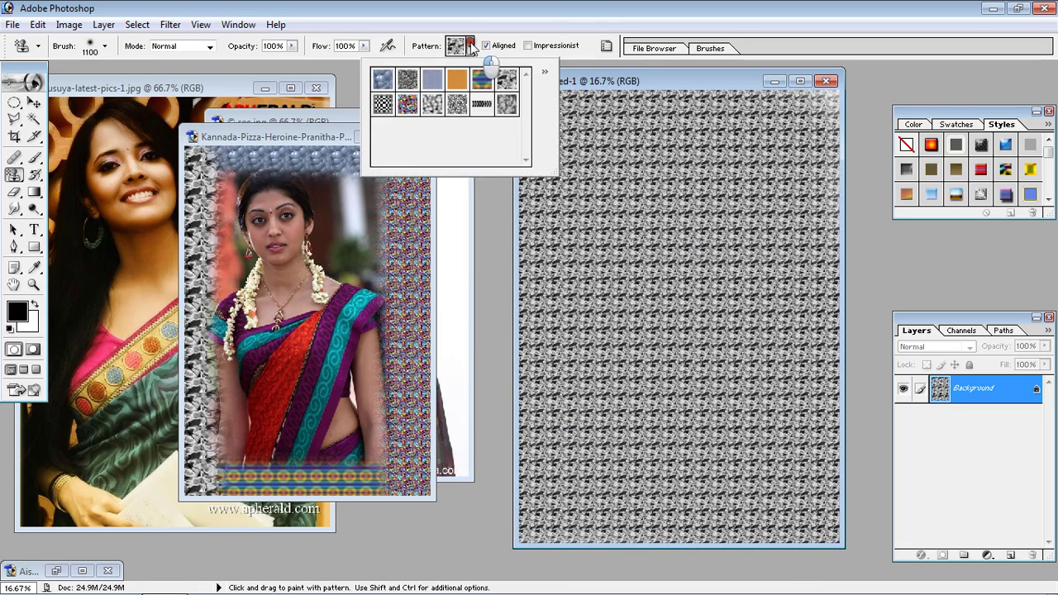
pyautogui.click(744, 124)
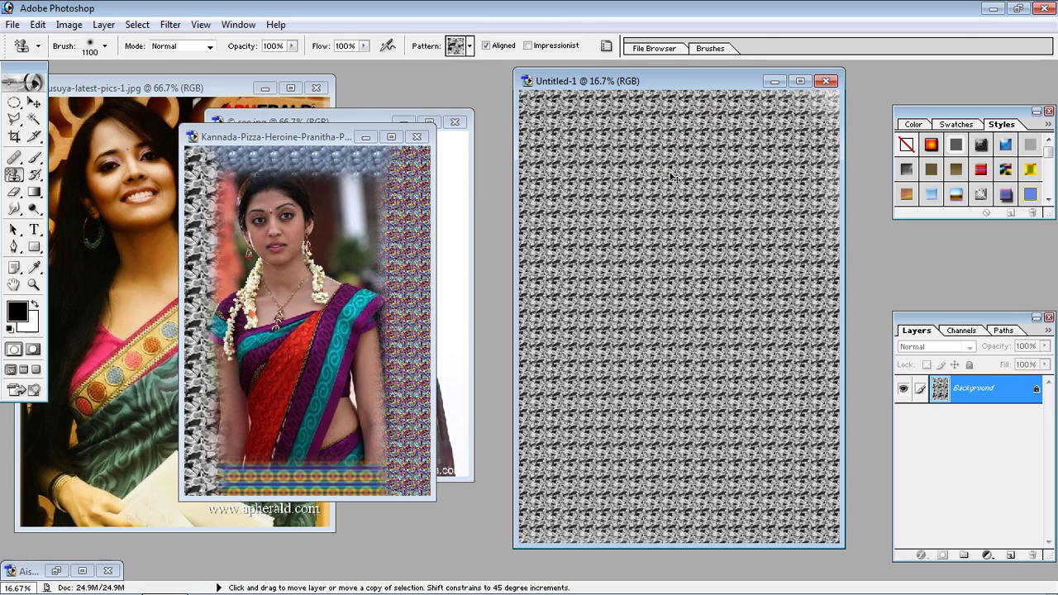
pyautogui.hotkey('ctrl', 'z')
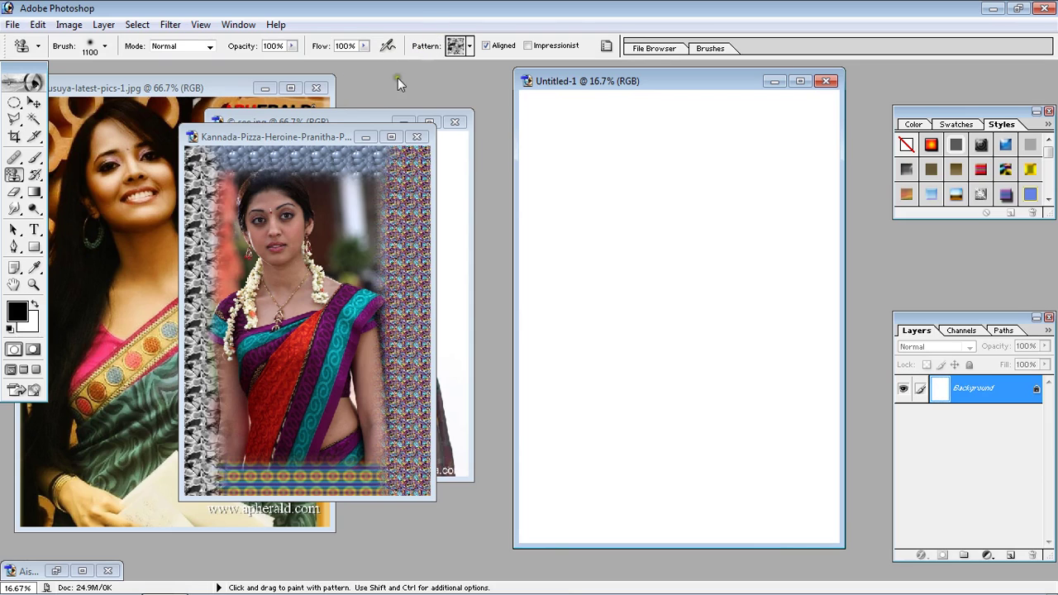
# - Choose the star brush at size 800, stamp patterned stars on Untitled-1, then undo
pyautogui.click(469, 46)
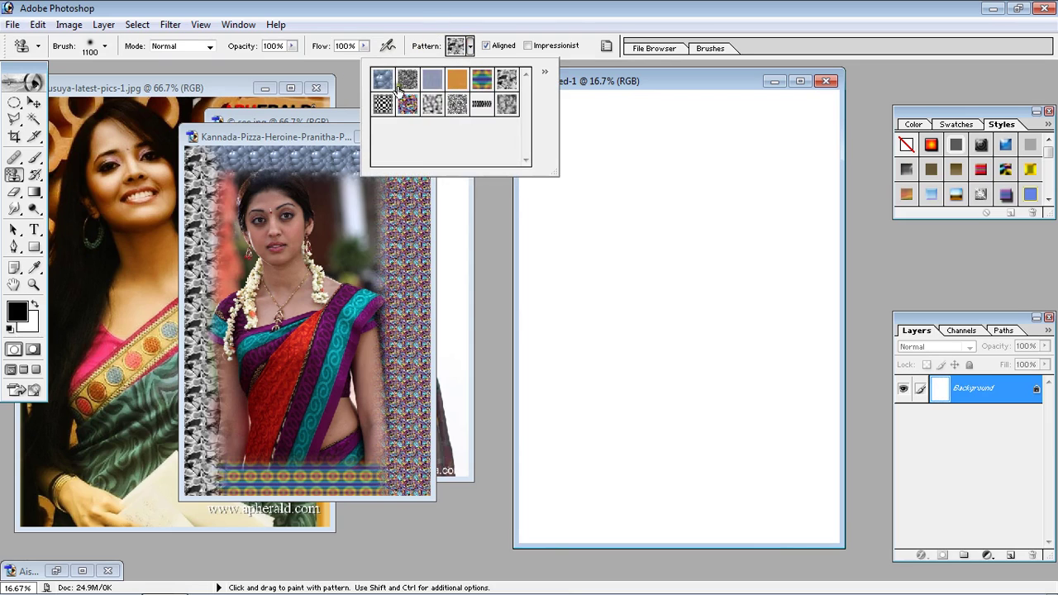
pyautogui.click(645, 88)
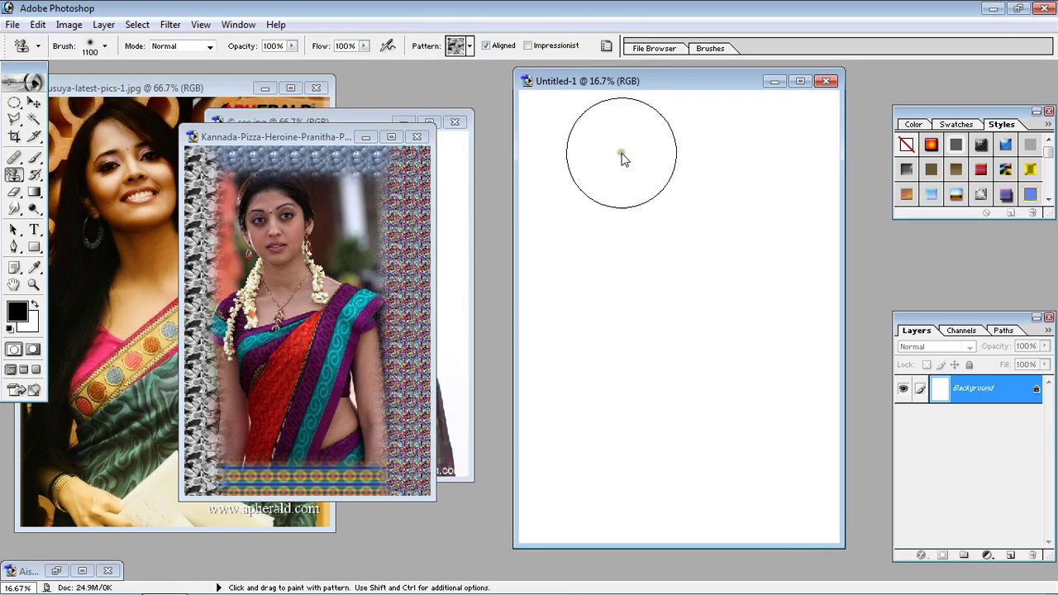
pyautogui.click(106, 46)
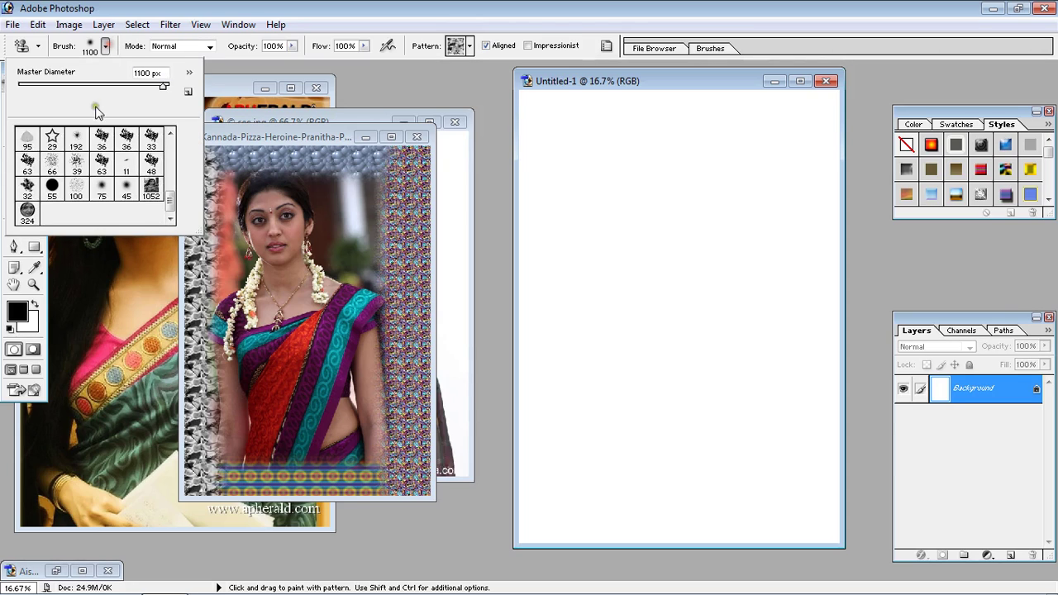
pyautogui.click(188, 76)
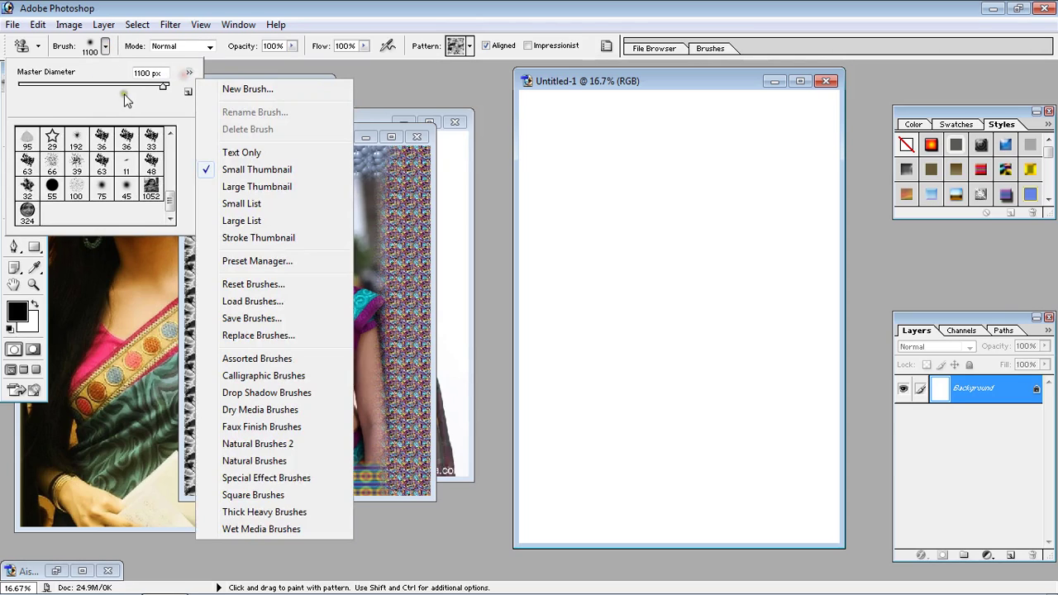
pyautogui.click(123, 74)
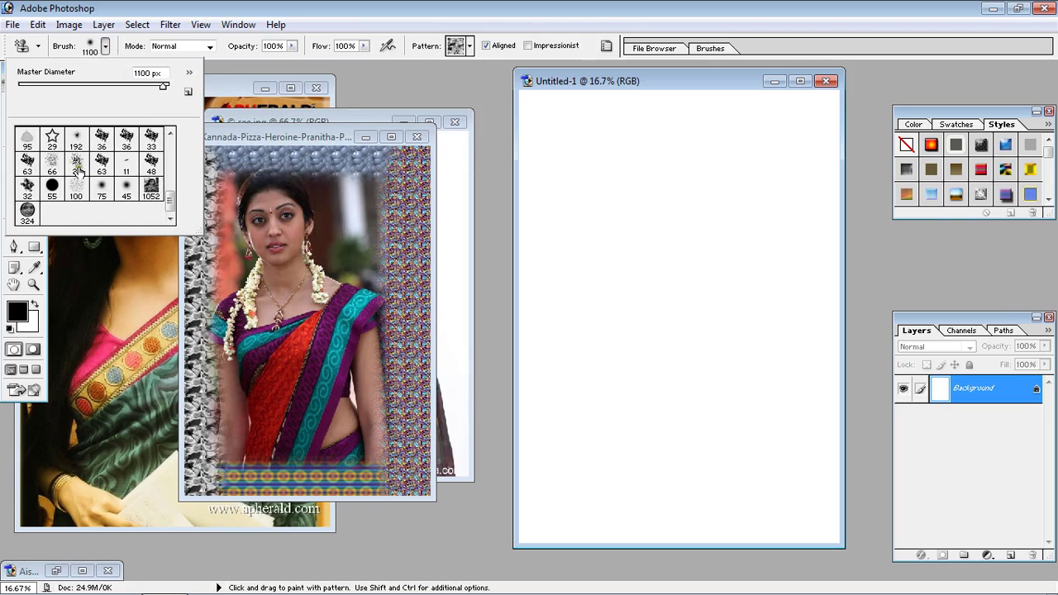
pyautogui.click(52, 137)
pyautogui.click(600, 182)
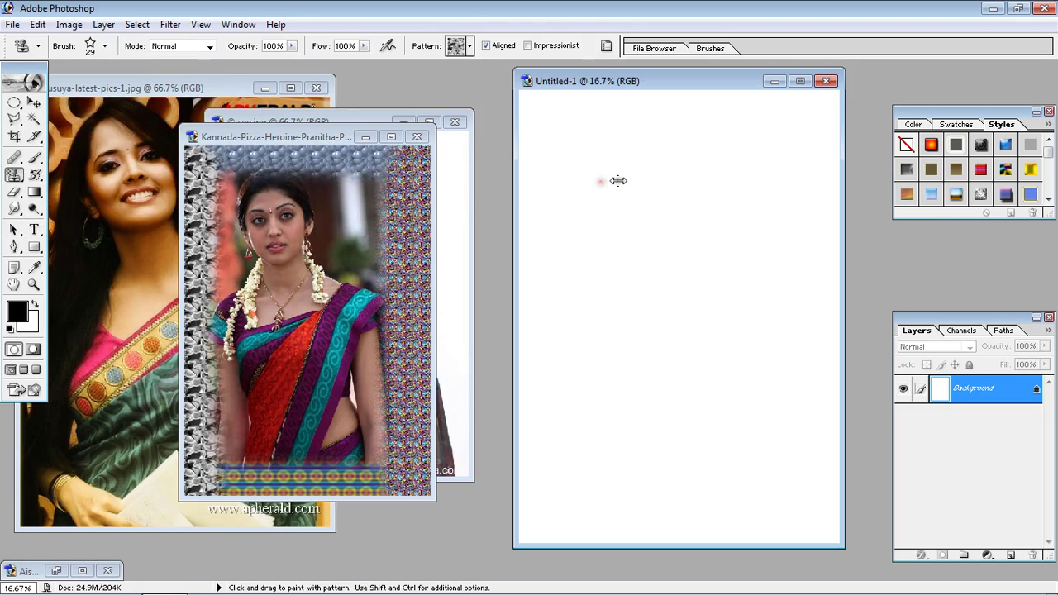
pyautogui.press(']')
pyautogui.press(']')
pyautogui.press(']')
pyautogui.press(']')
pyautogui.press(']')
pyautogui.press(']')
pyautogui.press(']')
pyautogui.press(']')
pyautogui.press(']')
pyautogui.press(']')
pyautogui.press(']')
pyautogui.press(']')
pyautogui.press(']')
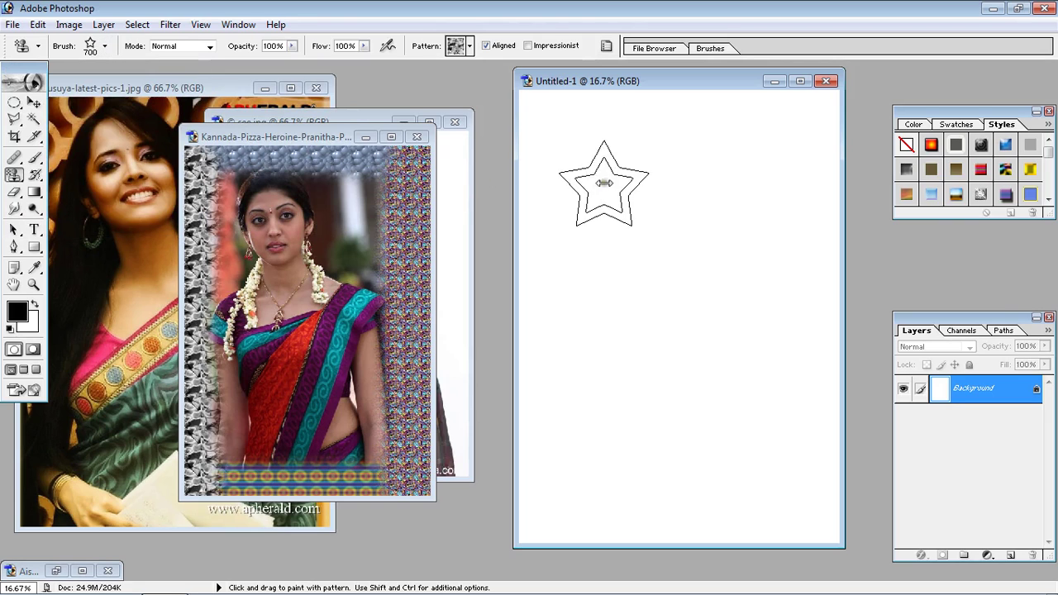
pyautogui.moveTo(590, 182)
pyautogui.mouseDown()
pyautogui.moveTo(723, 178)
pyautogui.moveTo(760, 206)
pyautogui.moveTo(768, 308)
pyautogui.moveTo(648, 332)
pyautogui.moveTo(618, 293)
pyautogui.moveTo(653, 182)
pyautogui.mouseUp()
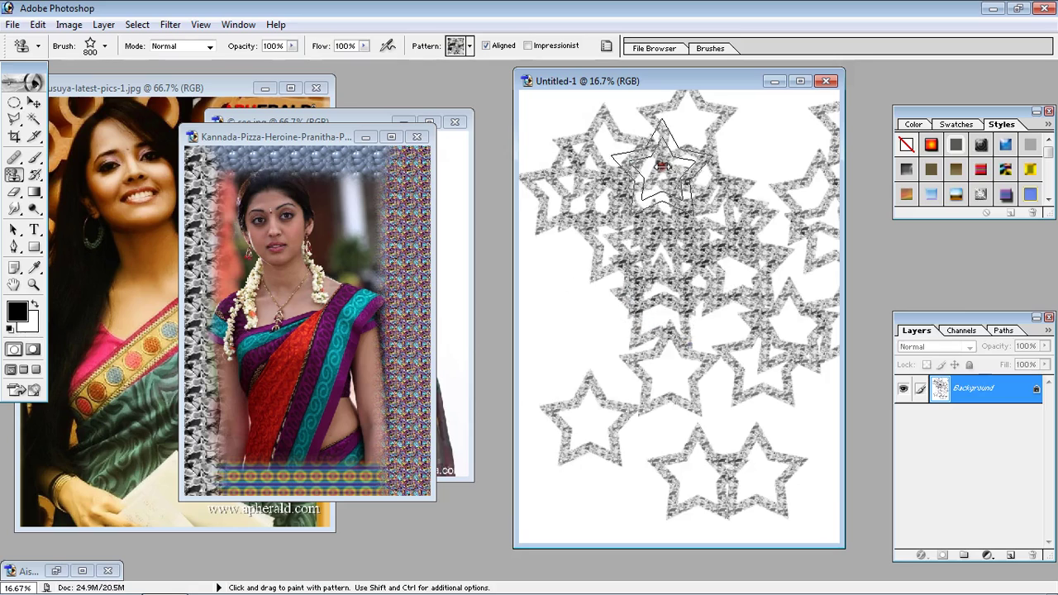
pyautogui.hotkey('ctrl', 'z')
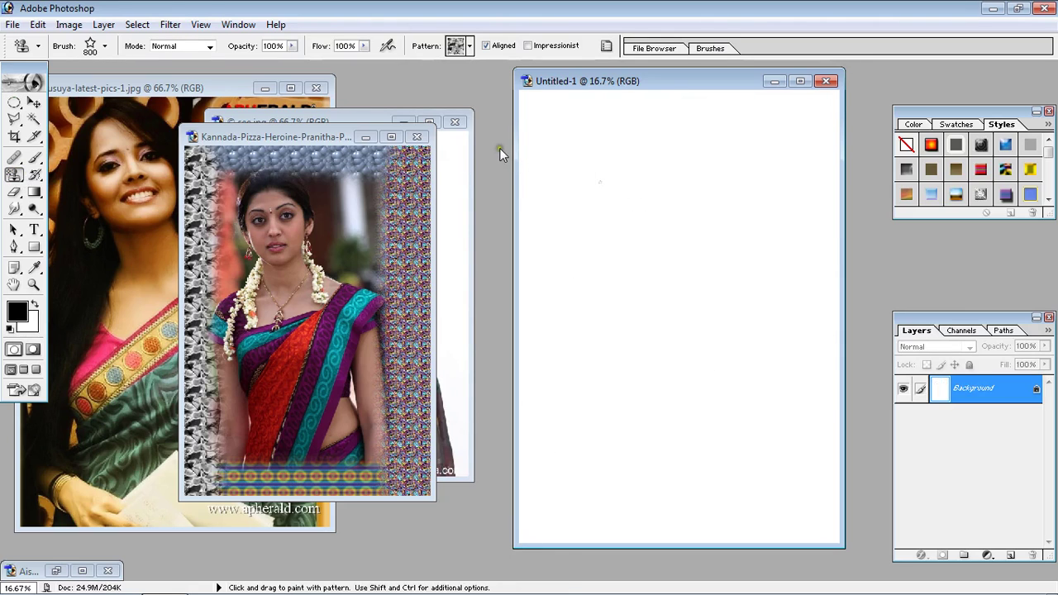
# - Maximize see.jpg and set the brush to a 55 px round tip
pyautogui.click(283, 121)
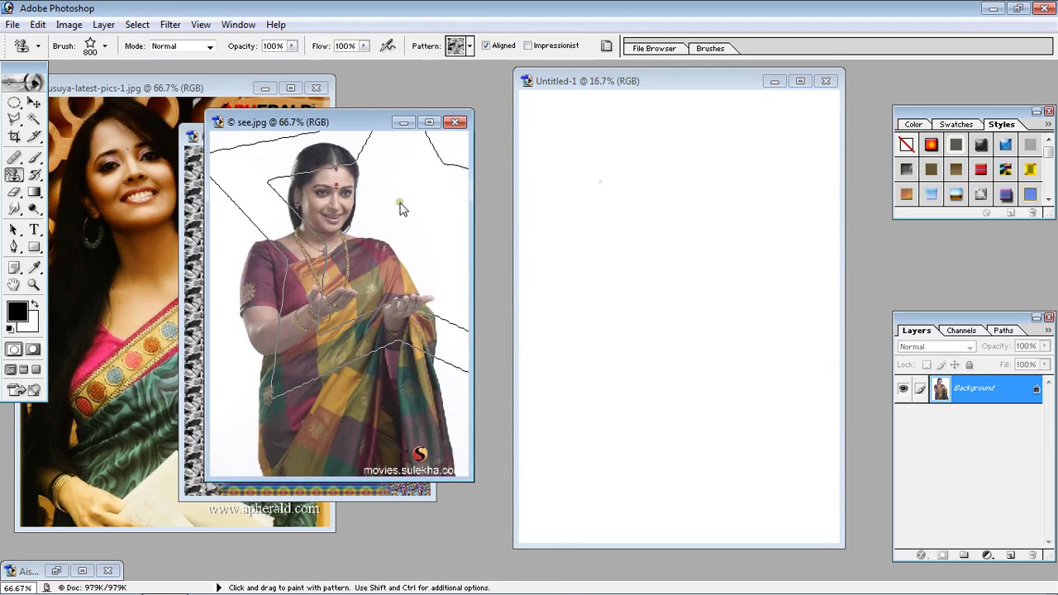
pyautogui.click(430, 122)
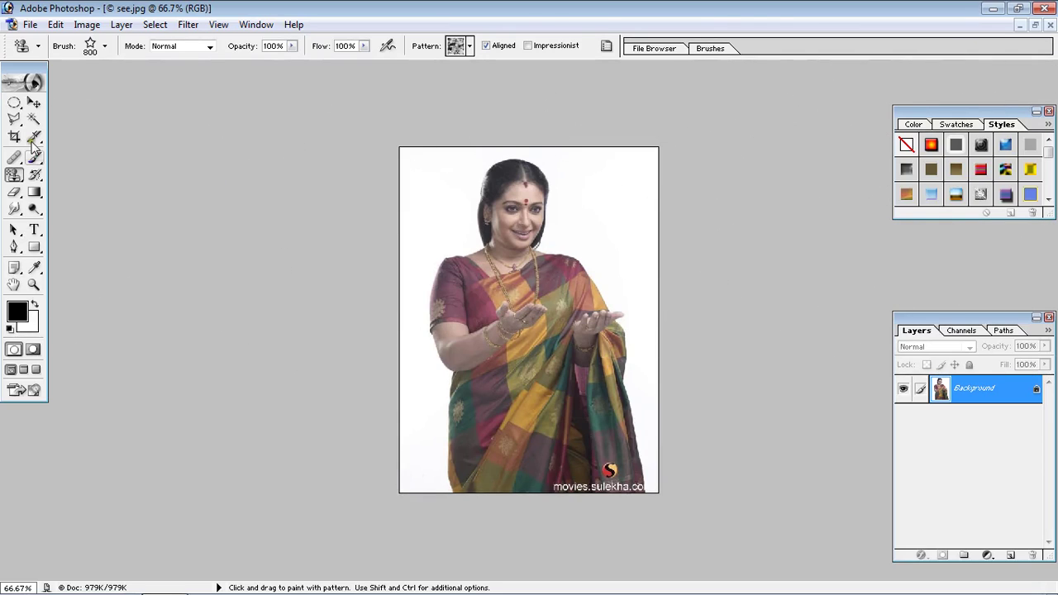
pyautogui.click(103, 46)
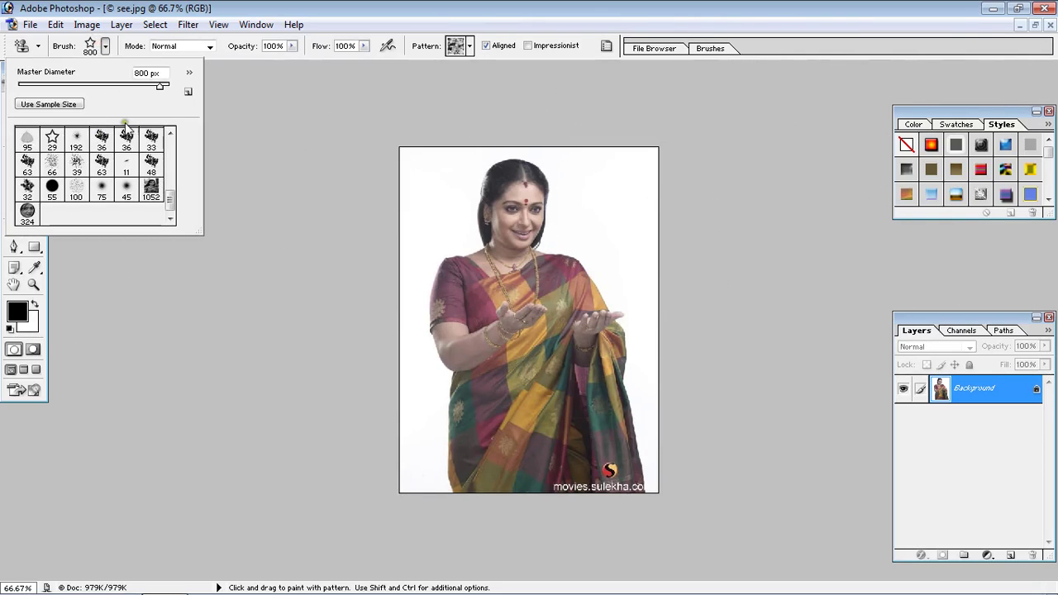
pyautogui.moveTo(162, 88); pyautogui.dragTo(163, 89)
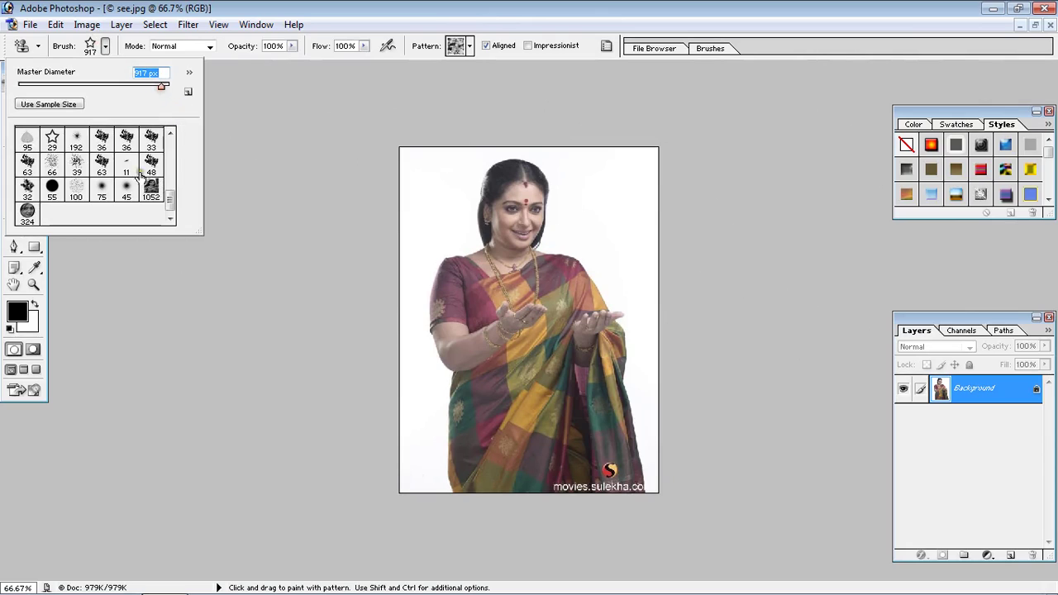
pyautogui.click(52, 186)
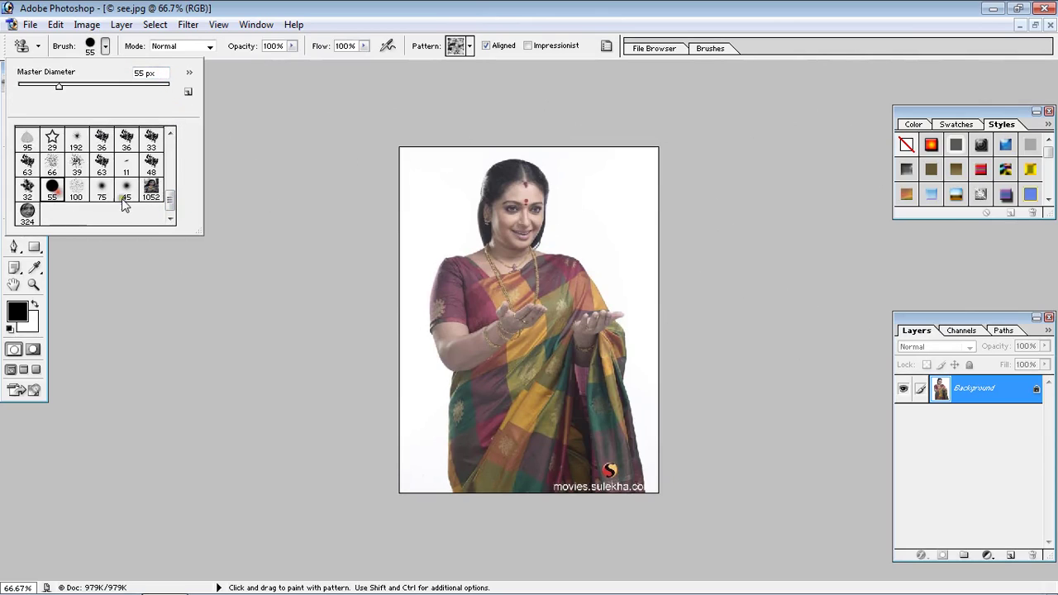
pyautogui.click(273, 182)
# - Select the Pattern Stamp Tool, paint a test stroke on the photo, then undo it
pyautogui.moveTo(14, 175); pyautogui.dragTo(82, 175)
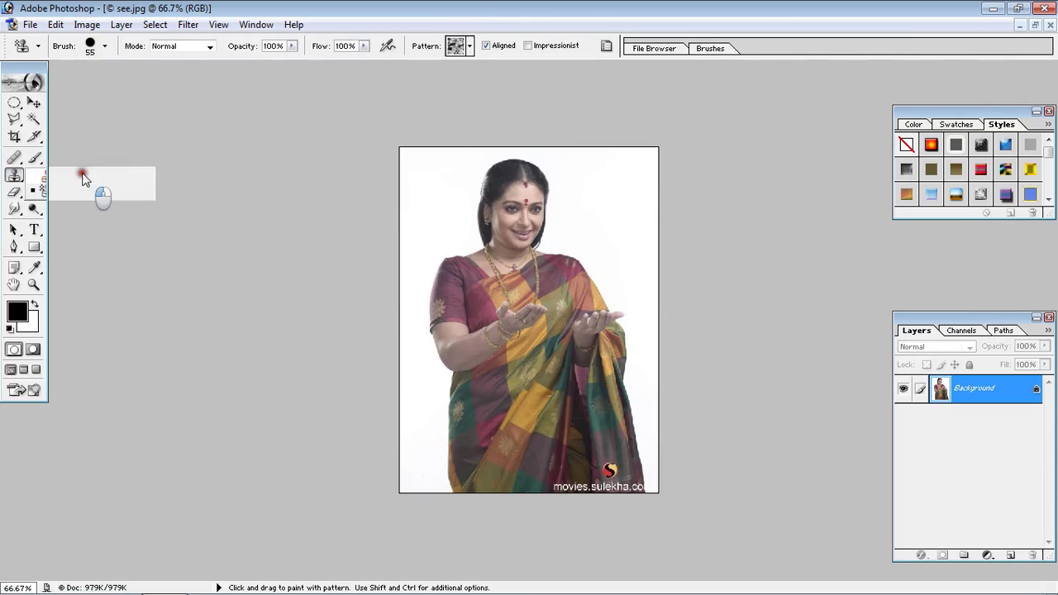
pyautogui.moveTo(14, 174); pyautogui.dragTo(65, 190)
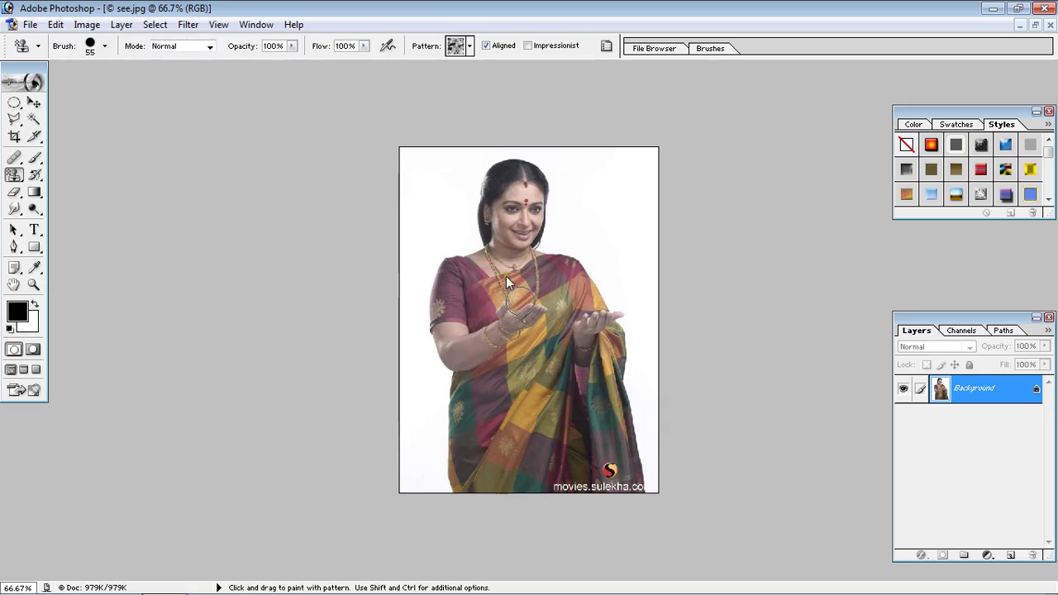
pyautogui.moveTo(528, 322)
pyautogui.mouseDown()
pyautogui.moveTo(564, 301)
pyautogui.moveTo(627, 227)
pyautogui.moveTo(633, 170)
pyautogui.moveTo(654, 284)
pyautogui.mouseUp()
pyautogui.hotkey('ctrl', 'z')
pyautogui.hotkey('ctrl', 'z')
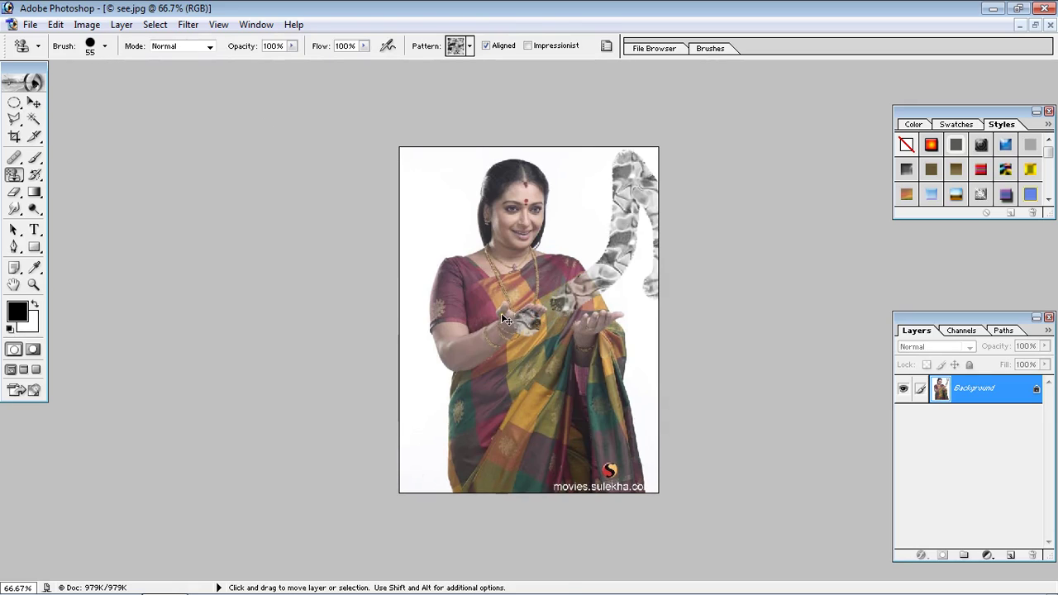
pyautogui.hotkey('ctrl', 'z')
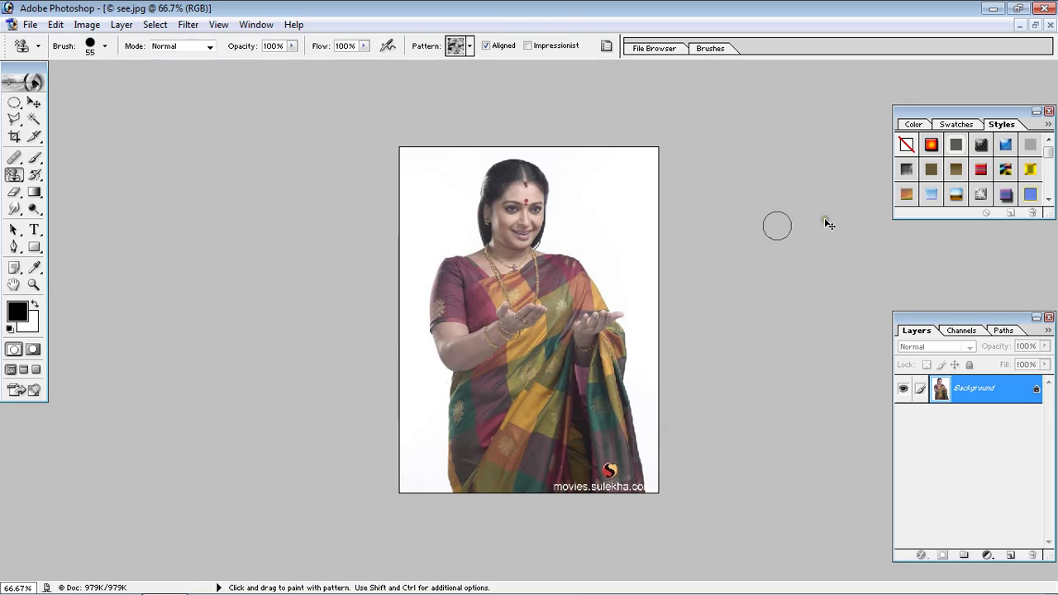
# - Save see.jpg as a new pattern with Edit > Define Pattern, then float the document windows
pyautogui.click(466, 52)
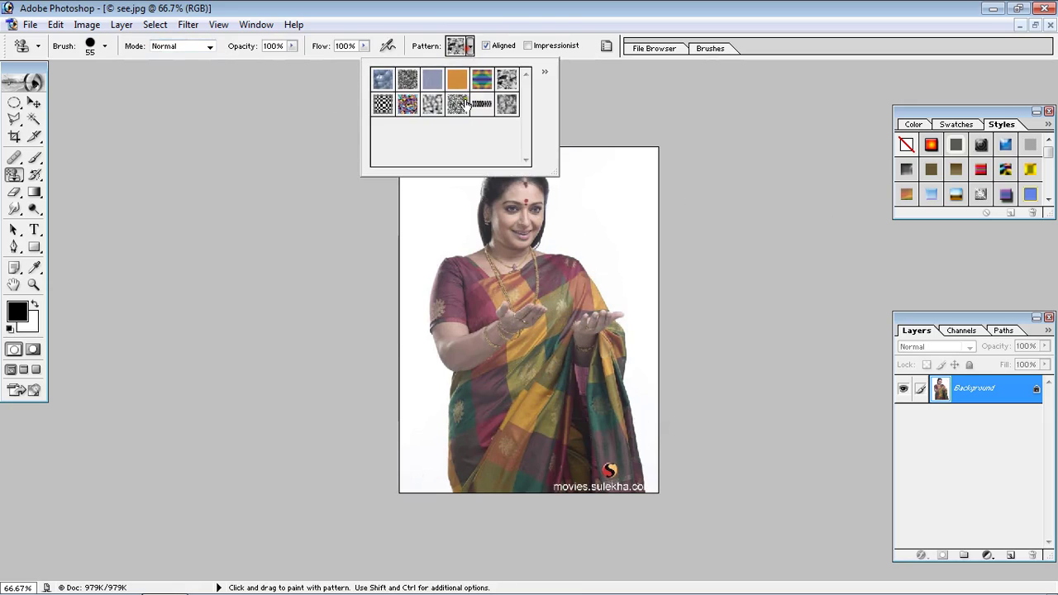
pyautogui.click(582, 129)
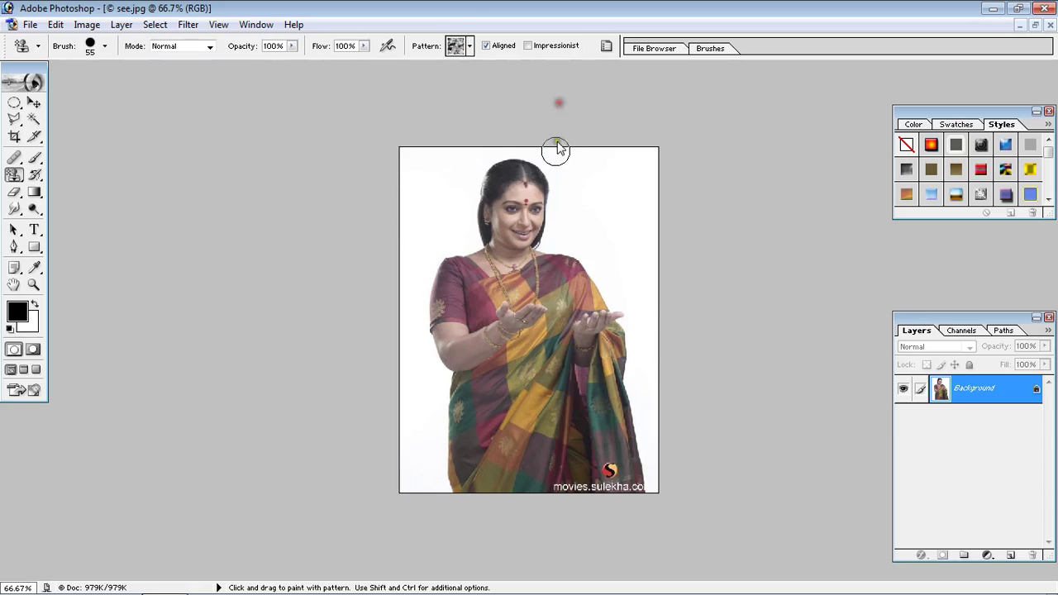
pyautogui.click(55, 25)
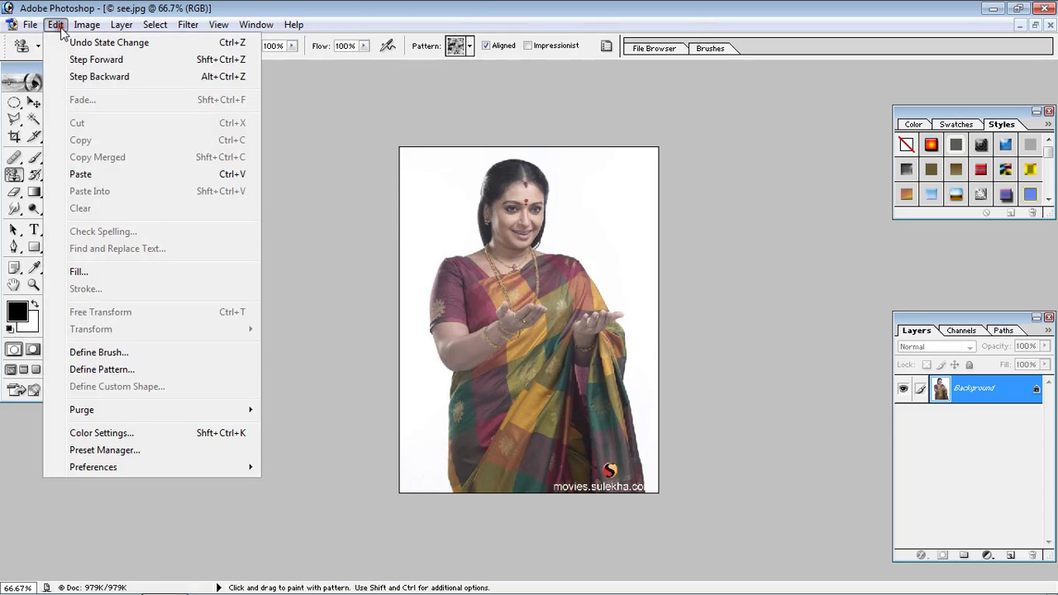
pyautogui.click(138, 372)
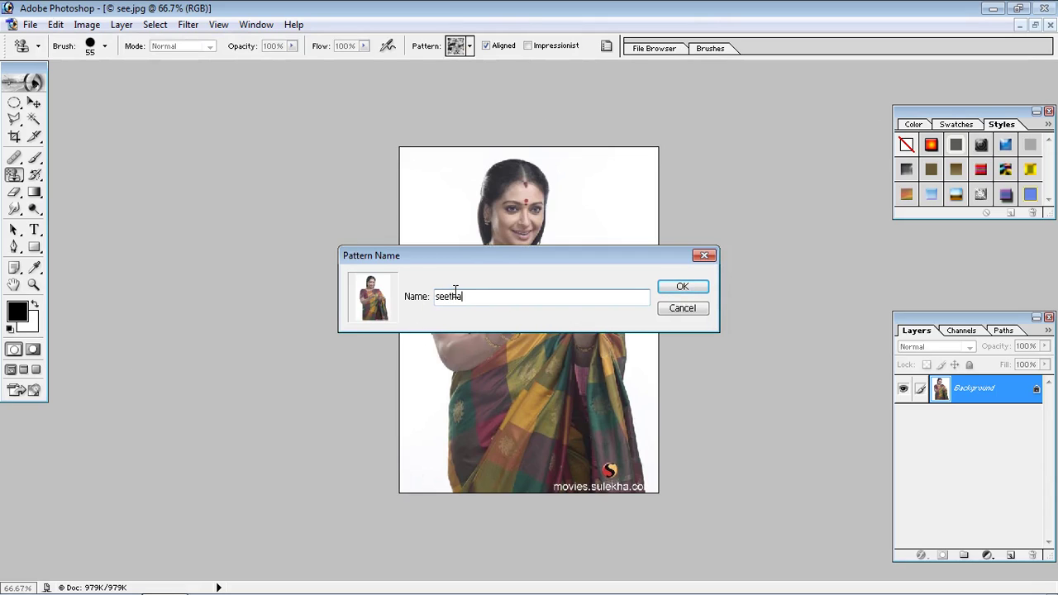
pyautogui.click(683, 287)
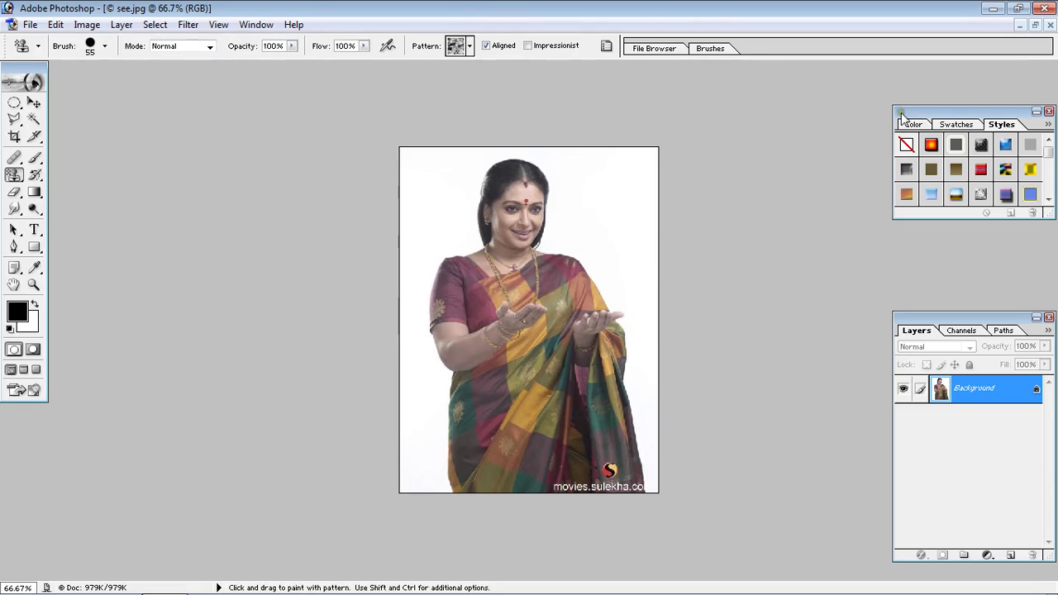
pyautogui.click(1035, 25)
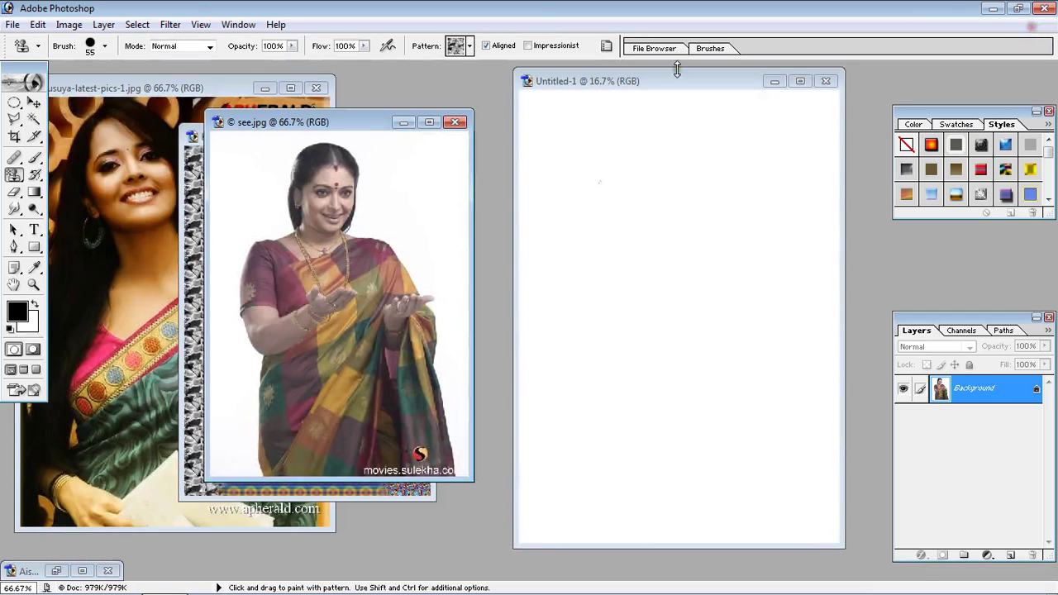
# - Select the new woman pattern and paint its tiles across Untitled-1 with a brush enlarged to 1100
pyautogui.click(471, 47)
pyautogui.click(383, 133)
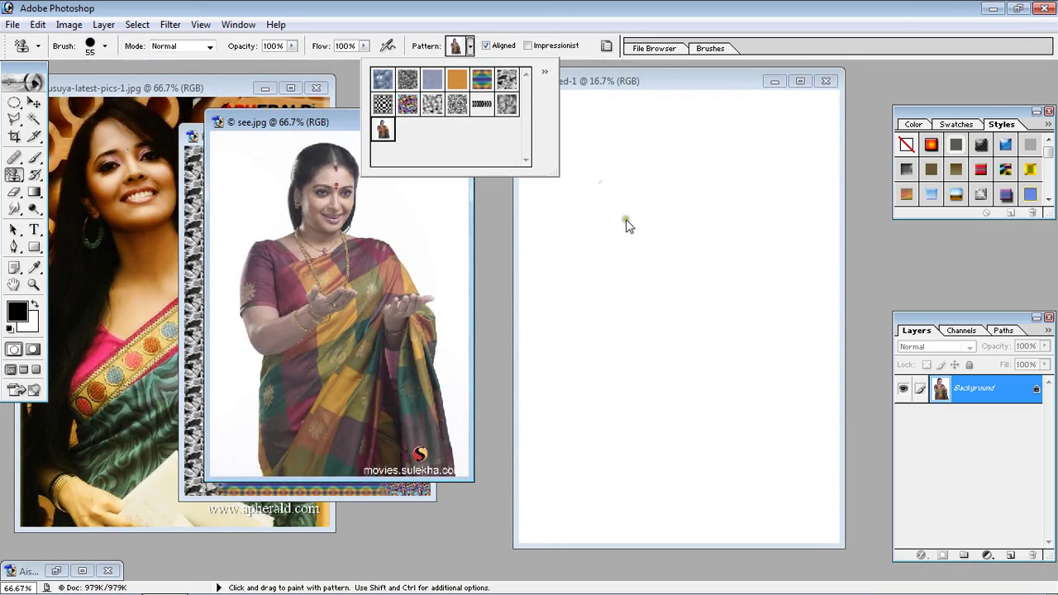
pyautogui.click(651, 89)
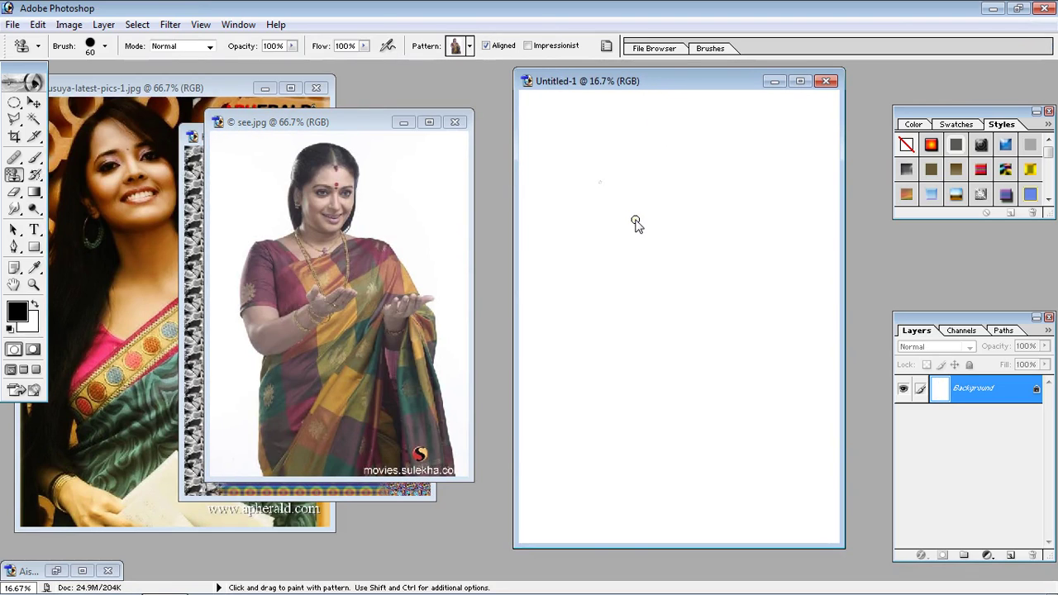
pyautogui.press(']')
pyautogui.press(']')
pyautogui.moveTo(604, 198)
pyautogui.mouseDown()
pyautogui.moveTo(562, 162)
pyautogui.moveTo(633, 122)
pyautogui.moveTo(786, 124)
pyautogui.moveTo(678, 109)
pyautogui.moveTo(548, 112)
pyautogui.moveTo(528, 129)
pyautogui.moveTo(721, 111)
pyautogui.moveTo(821, 144)
pyautogui.moveTo(587, 157)
pyautogui.moveTo(523, 215)
pyautogui.moveTo(792, 195)
pyautogui.moveTo(714, 193)
pyautogui.moveTo(539, 217)
pyautogui.moveTo(585, 239)
pyautogui.moveTo(765, 229)
pyautogui.moveTo(849, 249)
pyautogui.moveTo(590, 254)
pyautogui.moveTo(536, 284)
pyautogui.moveTo(813, 269)
pyautogui.moveTo(759, 305)
pyautogui.moveTo(709, 316)
pyautogui.moveTo(735, 320)
pyautogui.moveTo(556, 344)
pyautogui.moveTo(668, 368)
pyautogui.moveTo(826, 360)
pyautogui.moveTo(555, 373)
pyautogui.moveTo(575, 451)
pyautogui.moveTo(798, 422)
pyautogui.moveTo(808, 378)
pyautogui.moveTo(575, 501)
pyautogui.moveTo(515, 467)
pyautogui.moveTo(646, 504)
pyautogui.moveTo(835, 499)
pyautogui.moveTo(560, 548)
pyautogui.moveTo(715, 497)
pyautogui.moveTo(824, 513)
pyautogui.moveTo(520, 550)
pyautogui.moveTo(775, 461)
pyautogui.moveTo(618, 192)
pyautogui.moveTo(793, 529)
pyautogui.moveTo(566, 529)
pyautogui.moveTo(869, 520)
pyautogui.mouseUp()
pyautogui.press(']')
pyautogui.press(']')
pyautogui.press(']')
pyautogui.press(']')
pyautogui.press(']')
pyautogui.press(']')
pyautogui.press(']')
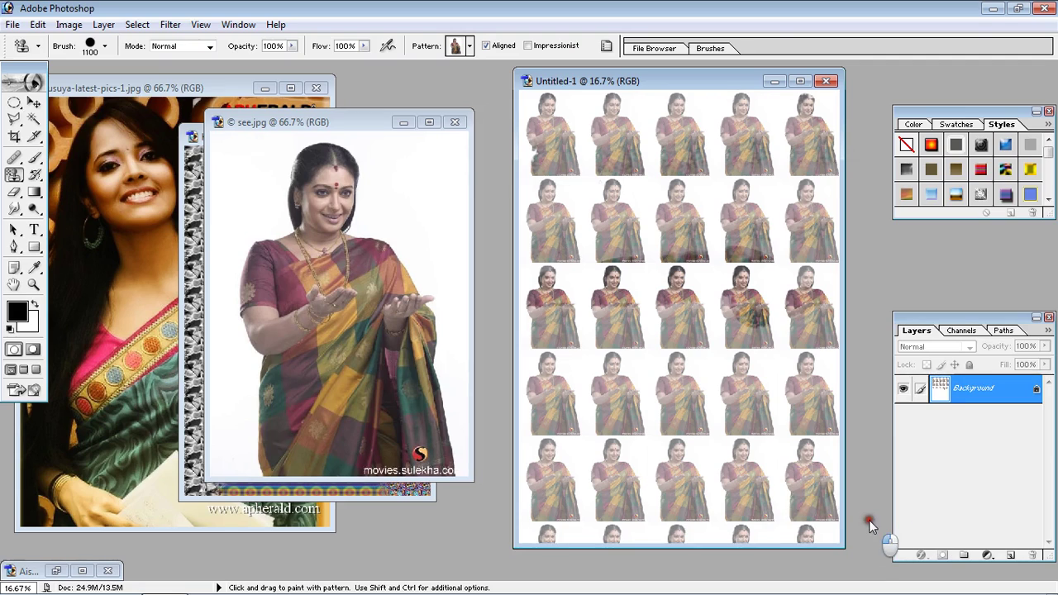
pyautogui.moveTo(876, 407)
pyautogui.mouseDown()
pyautogui.moveTo(651, 318)
pyautogui.moveTo(690, 282)
pyautogui.moveTo(728, 315)
pyautogui.mouseUp()
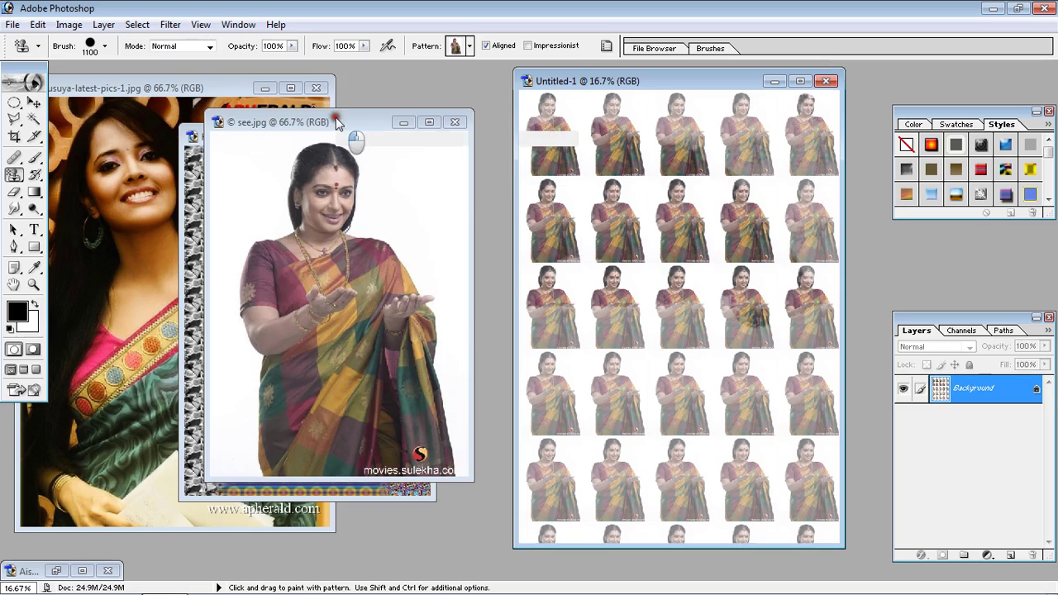
# - Bring the photo forward, maximize its window, and shrink the brush to 125
pyautogui.click(325, 123)
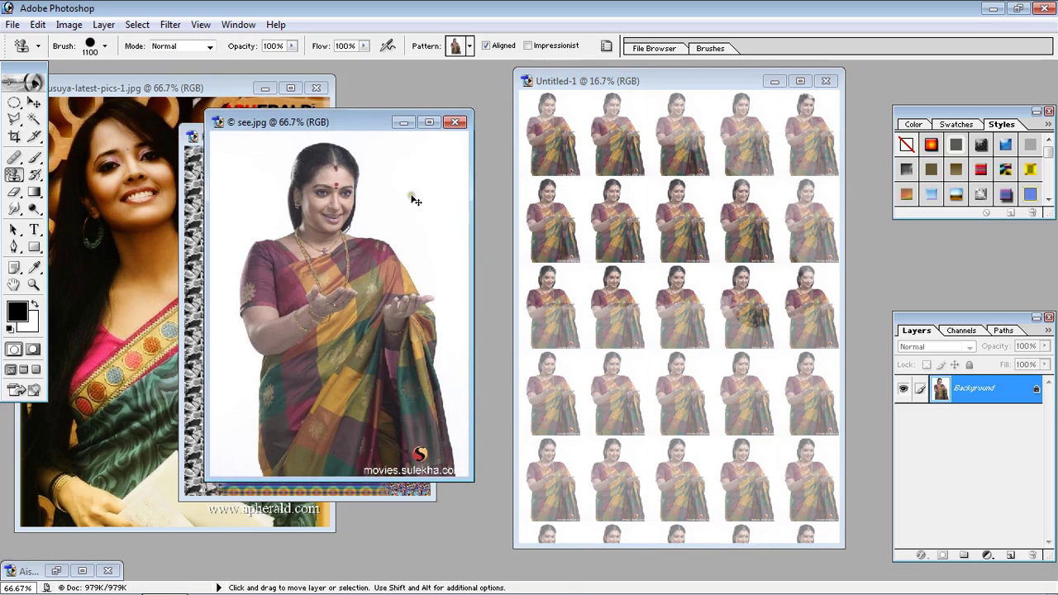
pyautogui.click(429, 123)
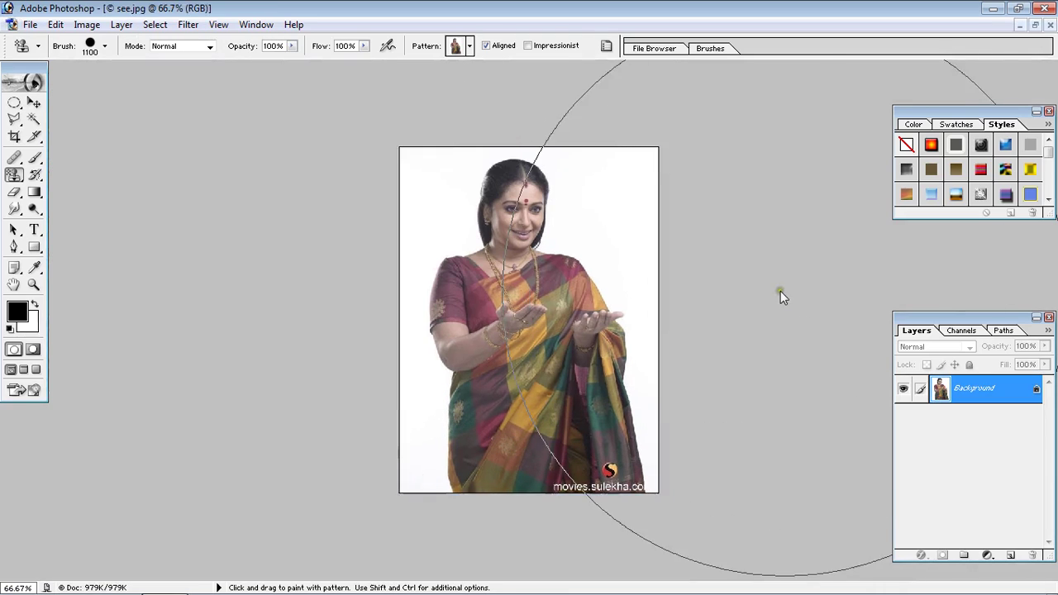
pyautogui.press('[')
pyautogui.press('[')
pyautogui.press('[')
pyautogui.press('[')
pyautogui.press('[')
pyautogui.press('[')
pyautogui.press('[')
pyautogui.press('[')
pyautogui.press('[')
pyautogui.press('[')
pyautogui.press('[')
pyautogui.press('[')
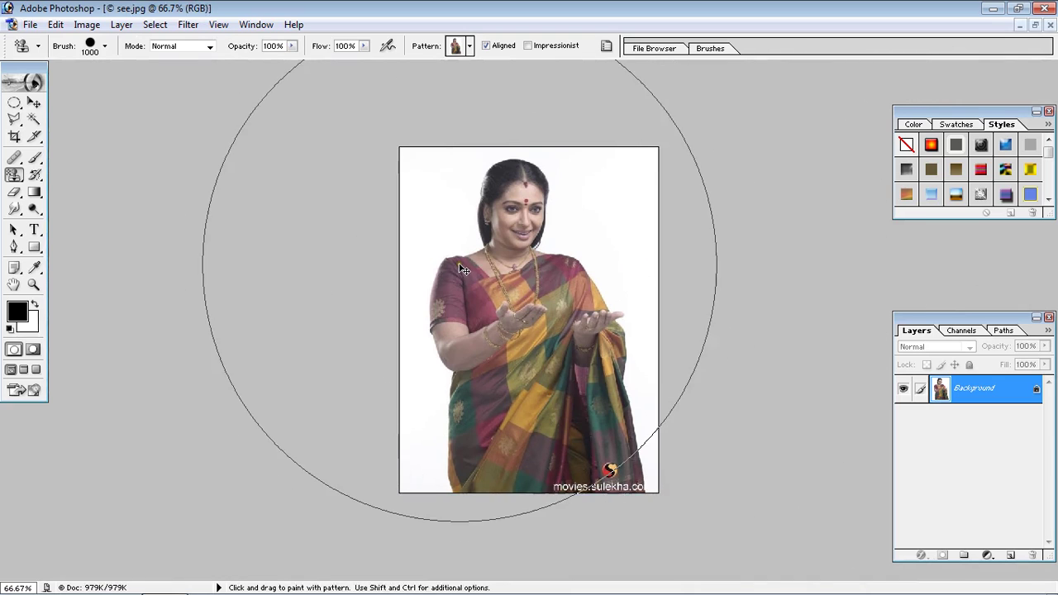
# - Crop the portrait to the woman's head and shoulders, then float the windows again
pyautogui.click(15, 137)
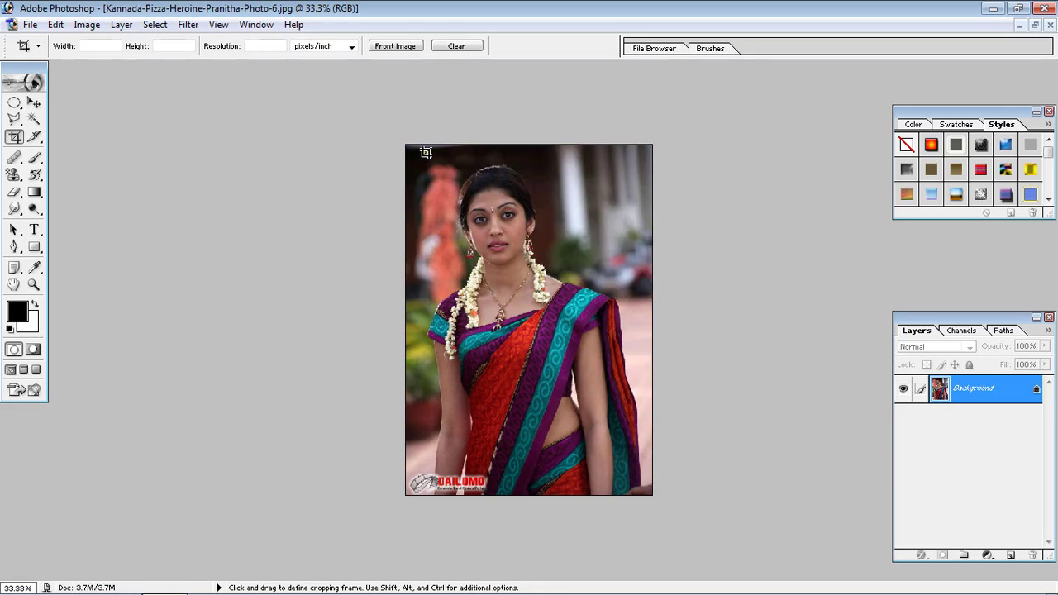
pyautogui.moveTo(425, 153); pyautogui.dragTo(605, 369)
pyautogui.moveTo(515, 152); pyautogui.dragTo(529, 166)
pyautogui.moveTo(596, 276)
pyautogui.mouseDown()
pyautogui.moveTo(634, 293)
pyautogui.moveTo(610, 281)
pyautogui.mouseUp()
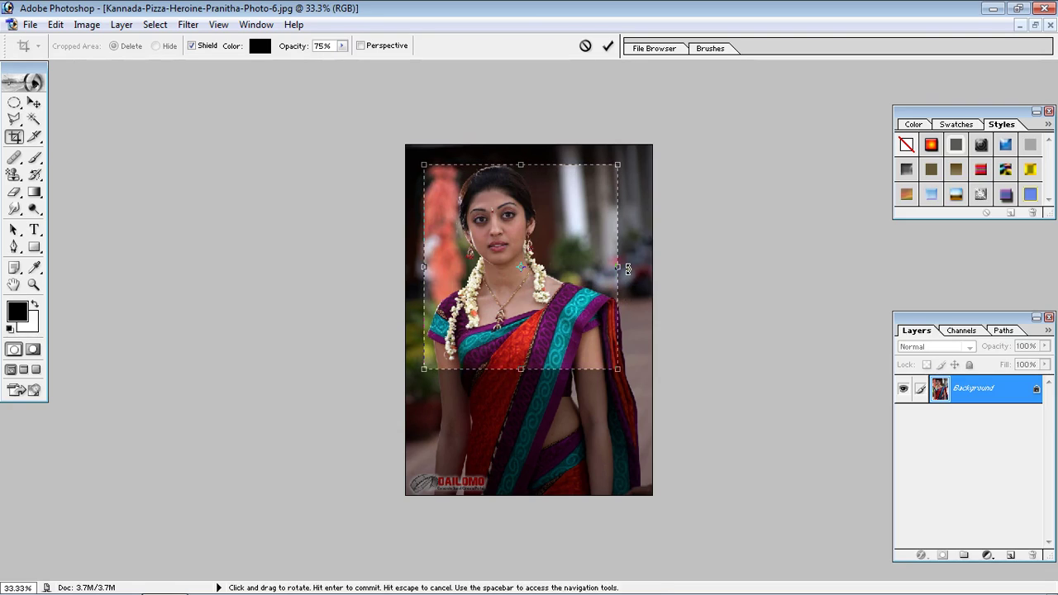
pyautogui.moveTo(618, 267); pyautogui.dragTo(602, 270)
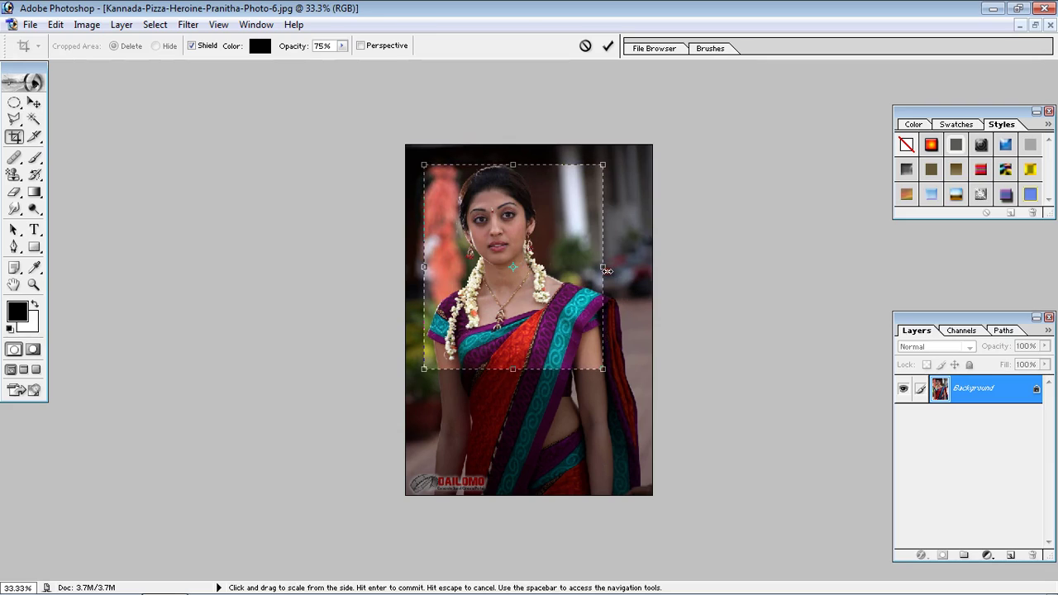
pyautogui.press('Return')
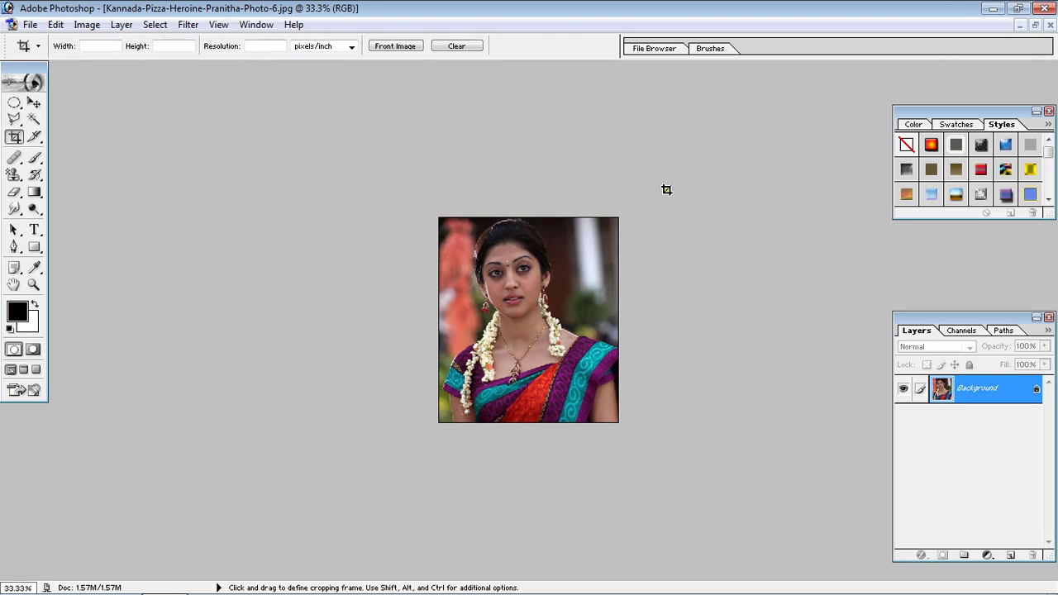
pyautogui.click(1037, 26)
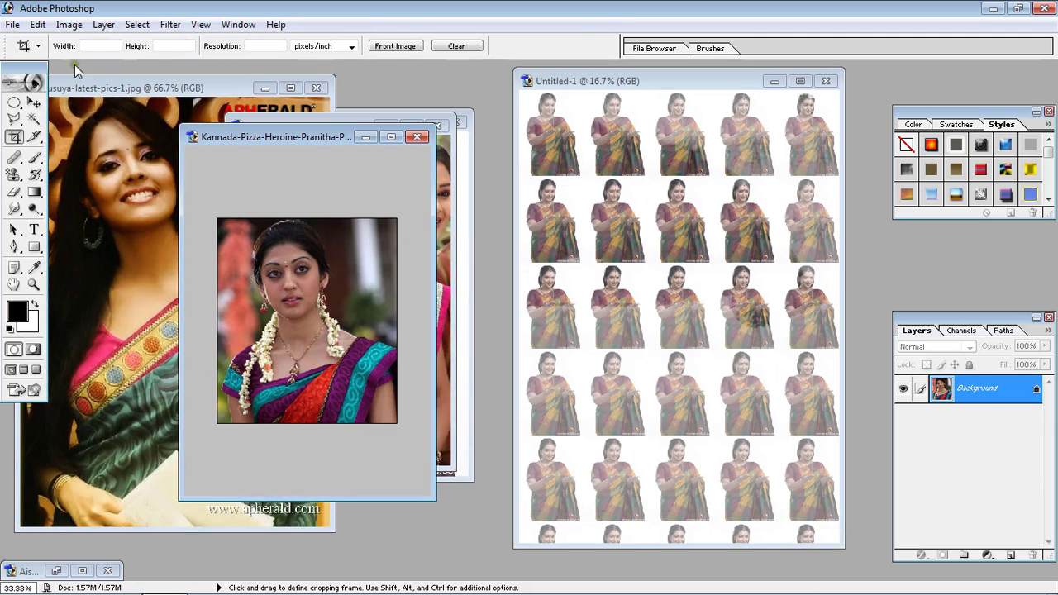
# - Define the cropped portrait as a new pattern
pyautogui.click(37, 25)
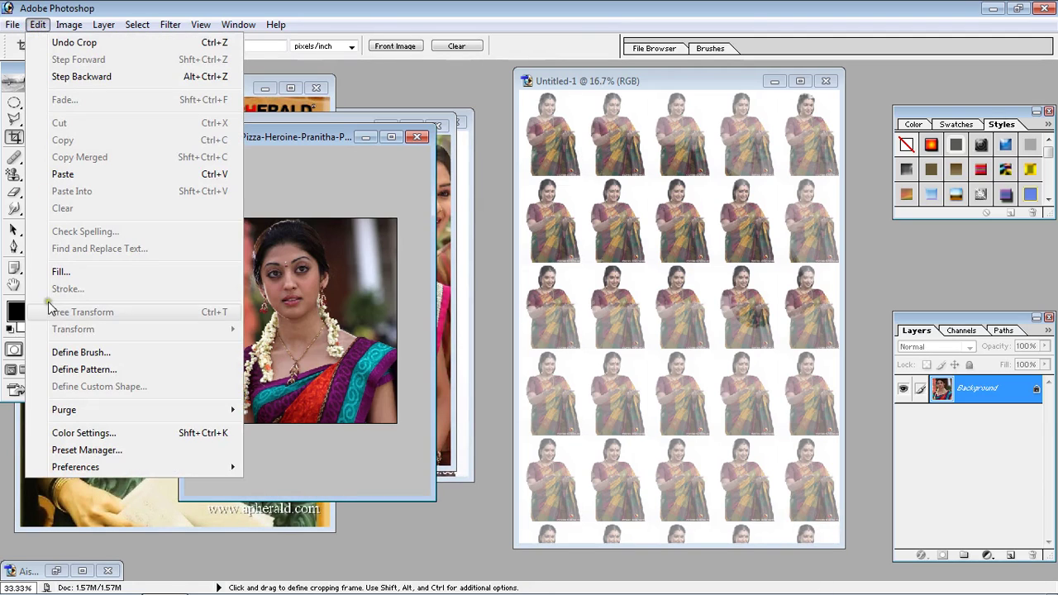
pyautogui.click(85, 370)
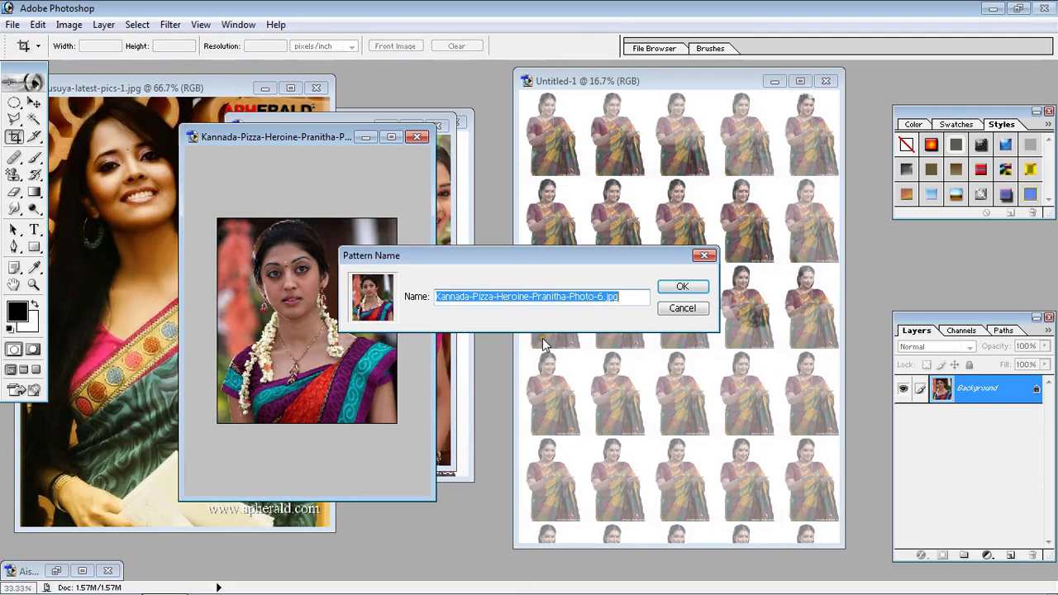
pyautogui.click(687, 289)
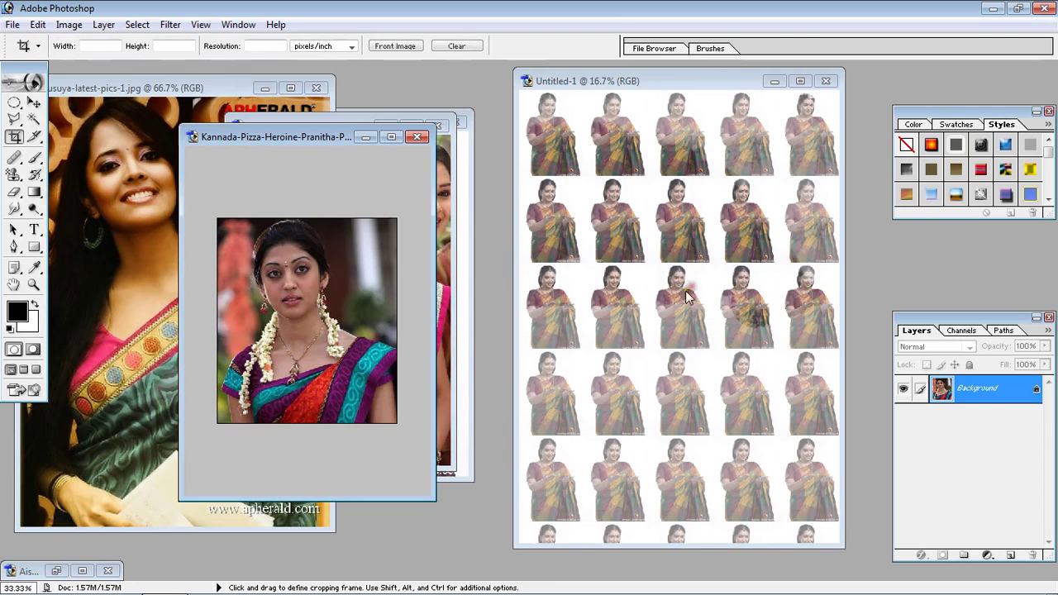
# - Create a new 4 x 6 inch, 300 pixels/inch document, Untitled-2, and move it aside
pyautogui.click(13, 25)
pyautogui.click(25, 39)
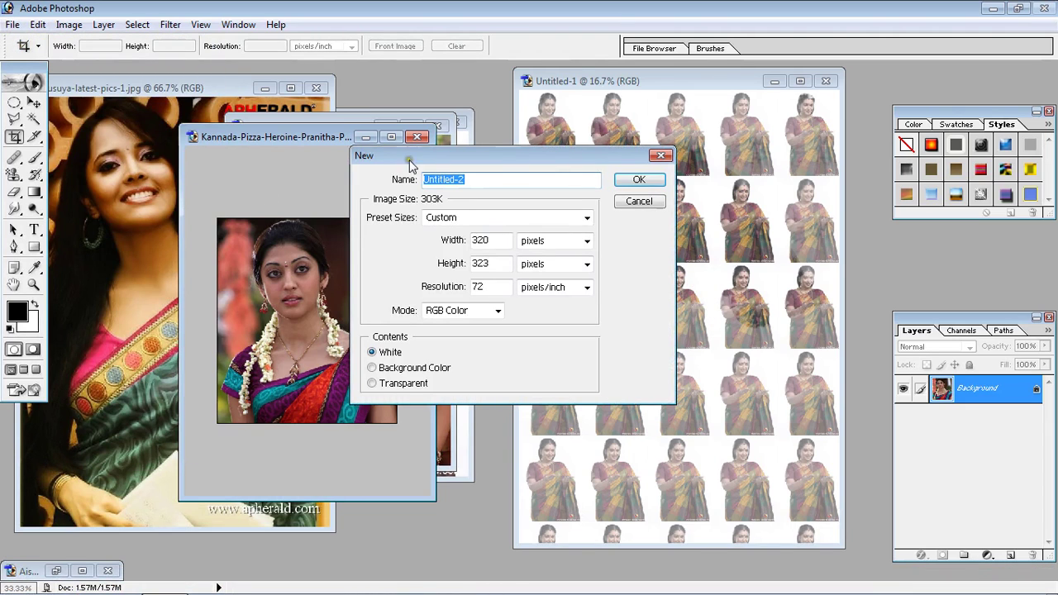
pyautogui.click(482, 219)
pyautogui.click(463, 339)
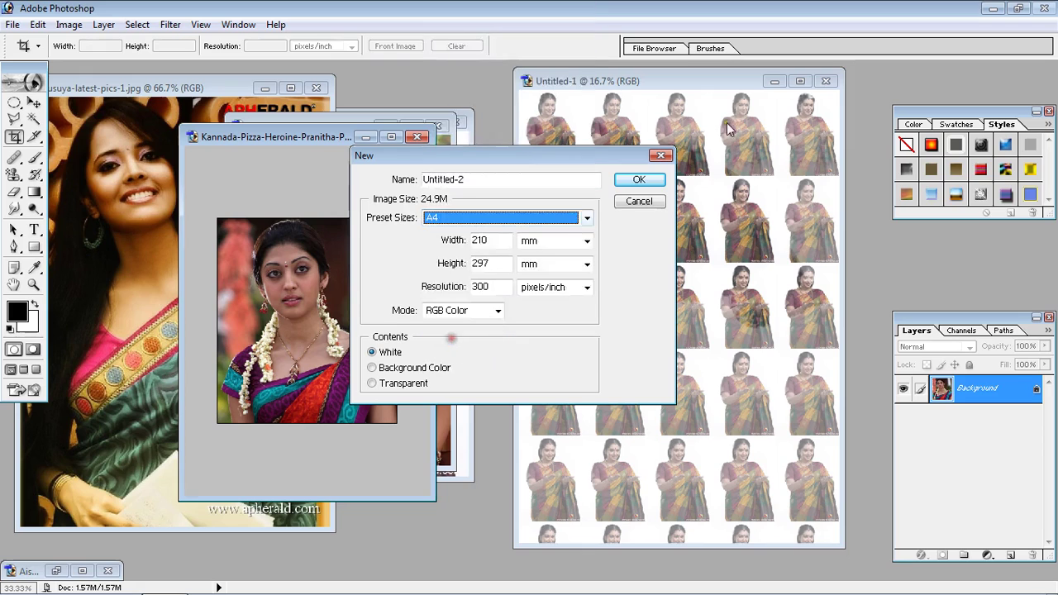
pyautogui.click(501, 241)
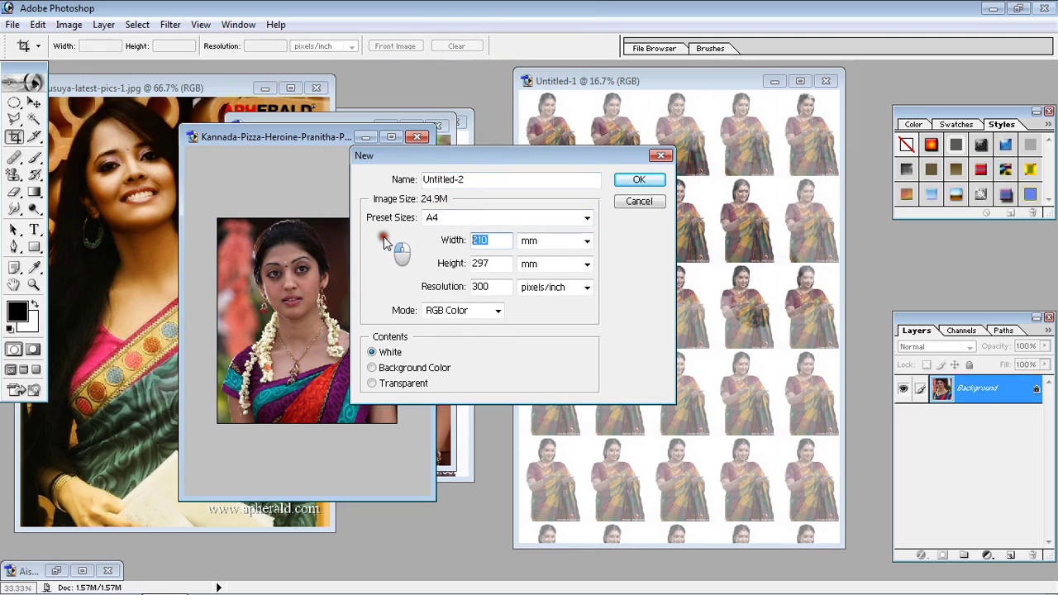
pyautogui.click(586, 240)
pyautogui.click(567, 269)
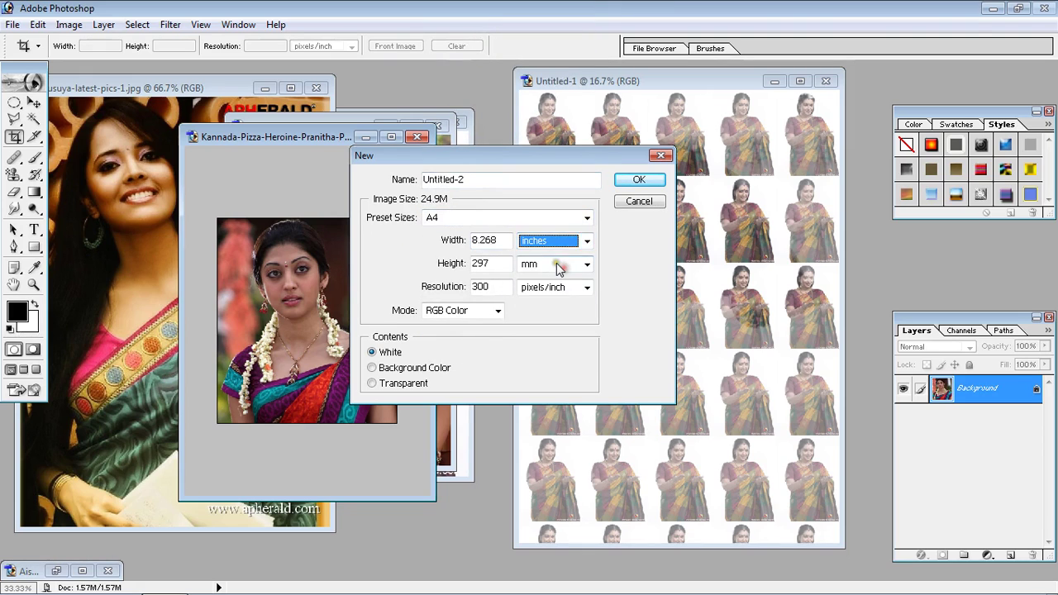
pyautogui.click(556, 264)
pyautogui.click(559, 292)
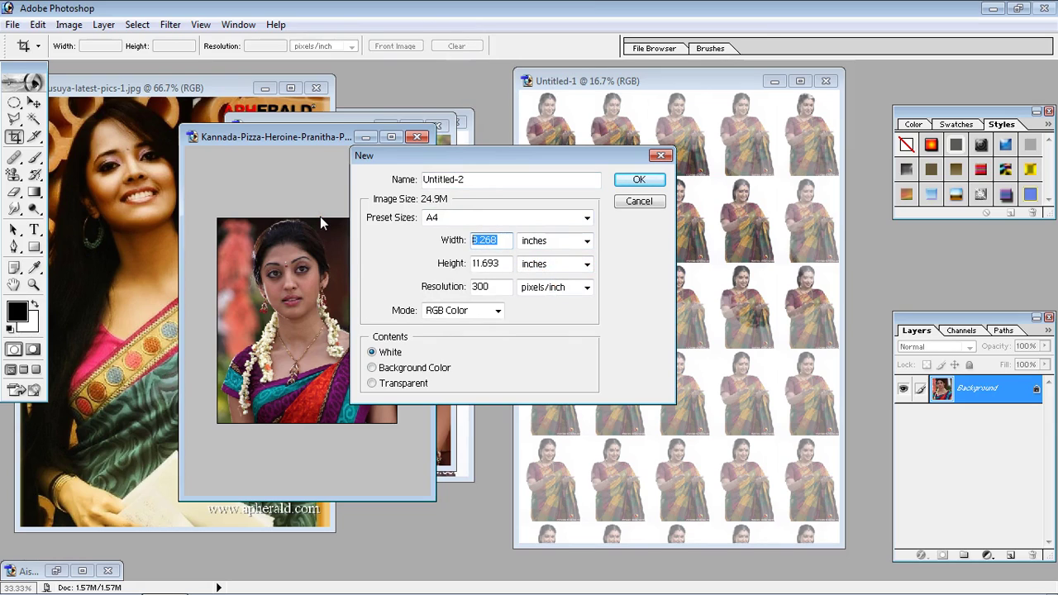
pyautogui.write('4')
pyautogui.press('Tab')
pyautogui.press('Tab')
pyautogui.write('6')
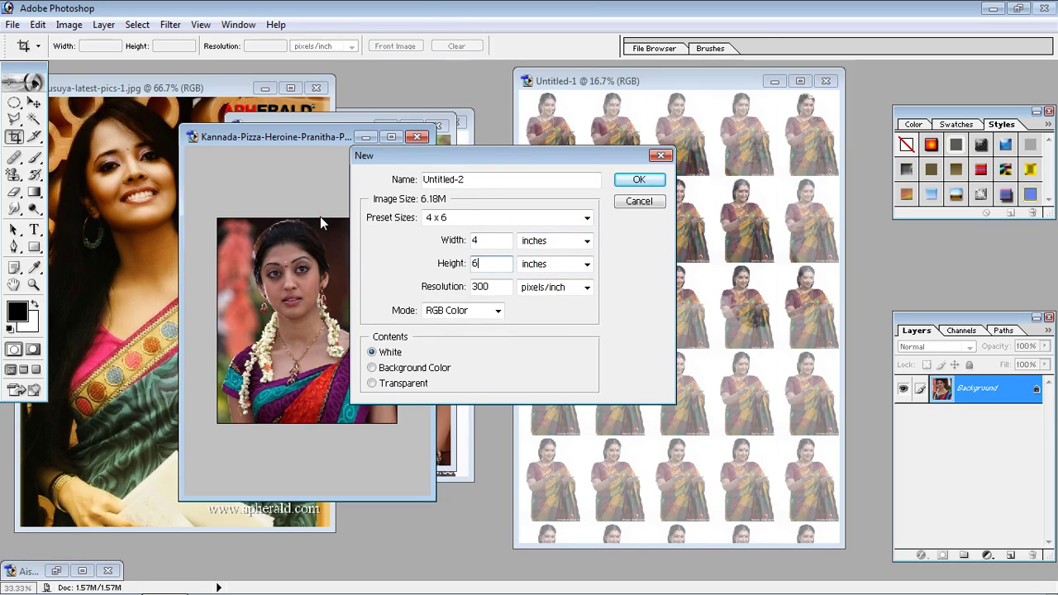
pyautogui.click(639, 181)
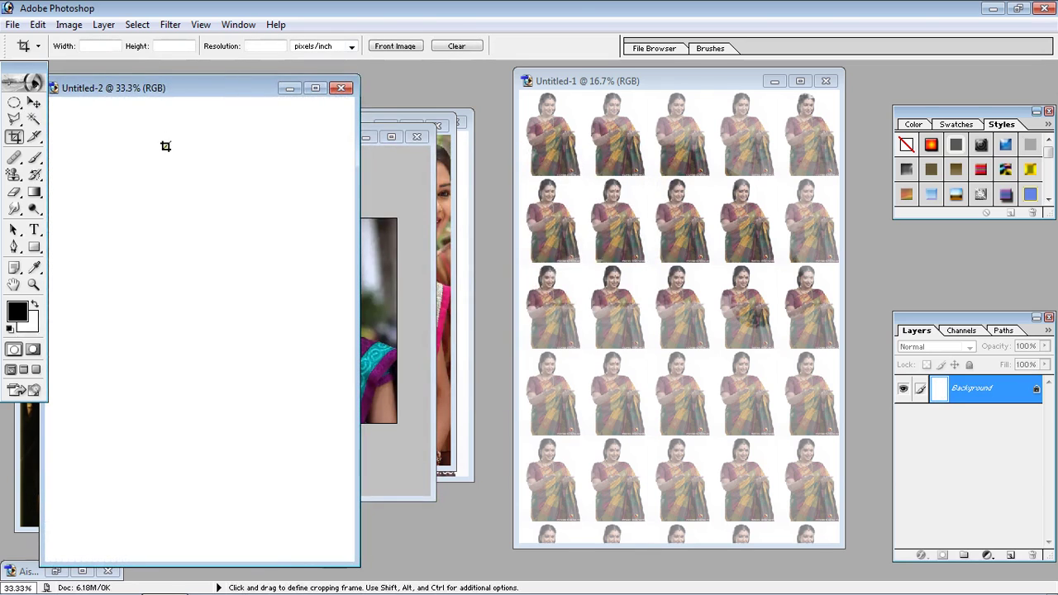
pyautogui.moveTo(188, 85); pyautogui.dragTo(608, 100)
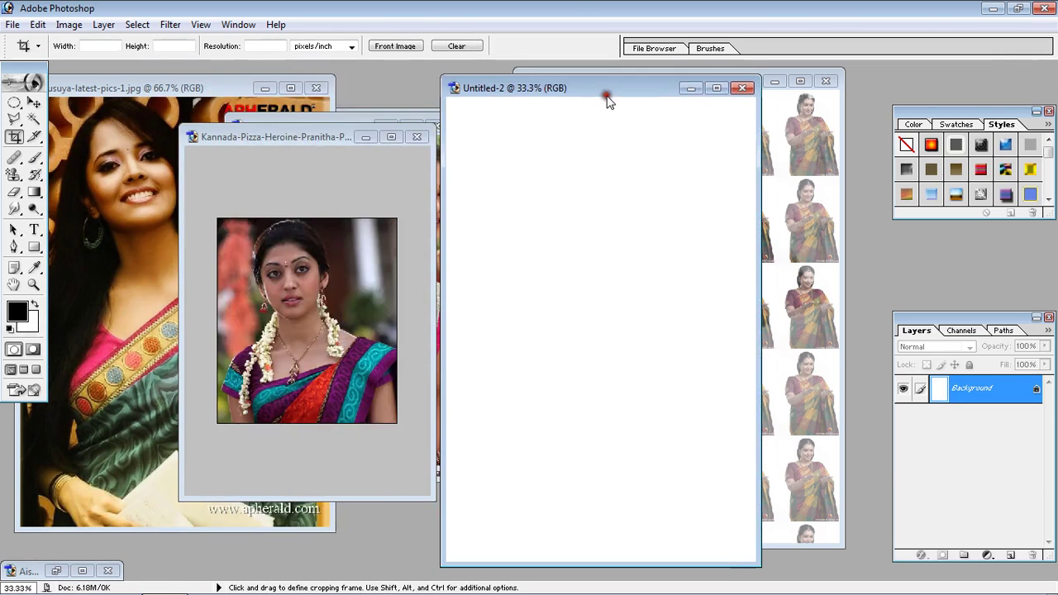
pyautogui.click(14, 175)
# - Paint tiles of the saree portrait pattern across Untitled-2 with a 1000-pixel Pattern Stamp brush
pyautogui.moveTo(11, 178); pyautogui.dragTo(87, 189)
pyautogui.click(469, 46)
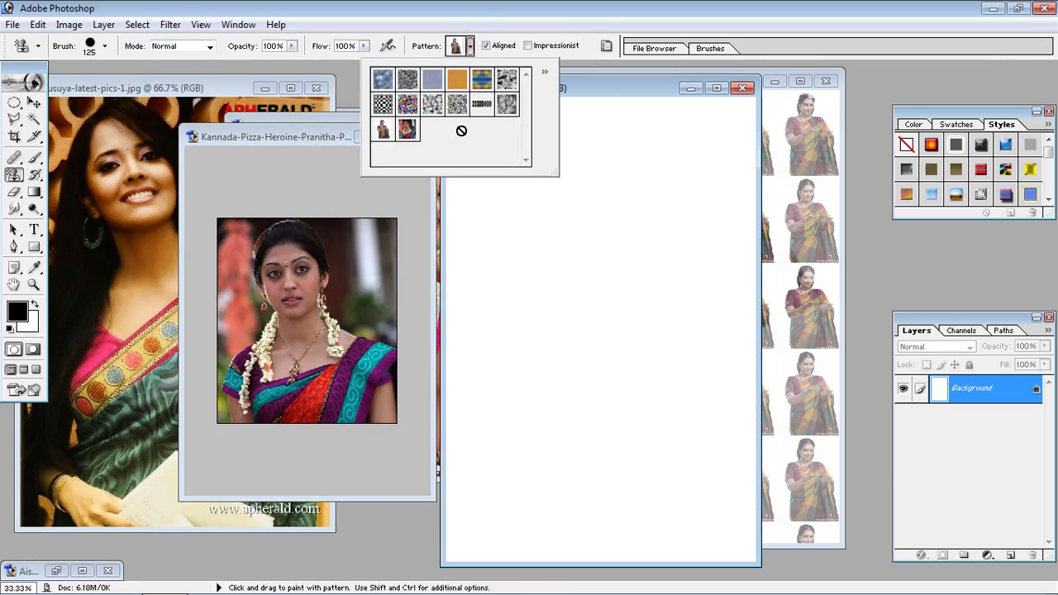
pyautogui.click(407, 135)
pyautogui.click(624, 93)
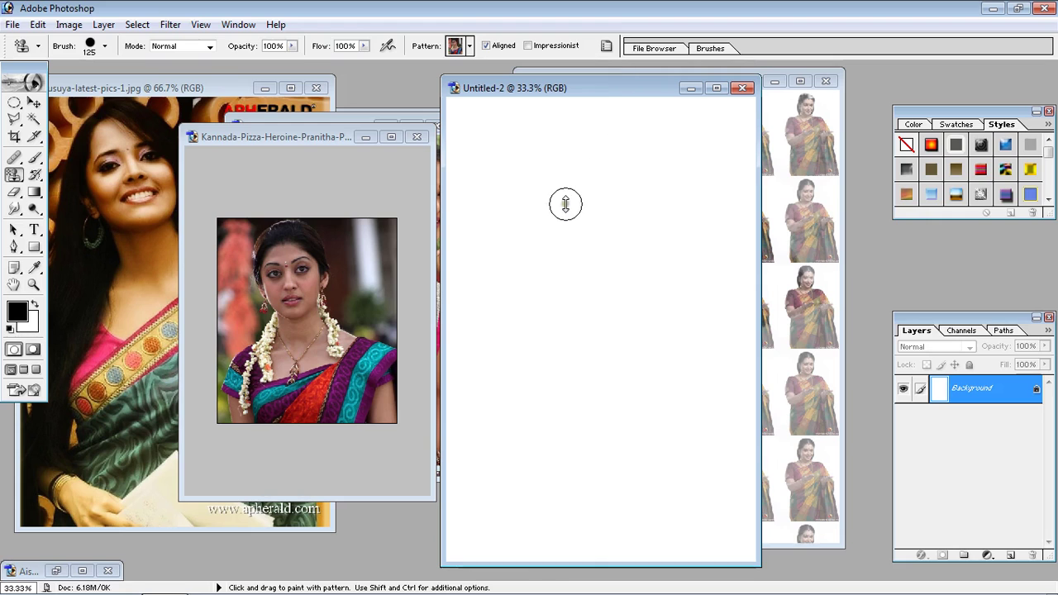
pyautogui.press(']')
pyautogui.press(']')
pyautogui.press(']')
pyautogui.press(']')
pyautogui.press(']')
pyautogui.press(']')
pyautogui.press(']')
pyautogui.press(']')
pyautogui.press(']')
pyautogui.press(']')
pyautogui.press(']')
pyautogui.moveTo(553, 212)
pyautogui.mouseDown()
pyautogui.moveTo(633, 203)
pyautogui.moveTo(667, 232)
pyautogui.moveTo(663, 354)
pyautogui.moveTo(610, 391)
pyautogui.moveTo(563, 473)
pyautogui.moveTo(692, 484)
pyautogui.moveTo(609, 501)
pyautogui.moveTo(535, 487)
pyautogui.moveTo(507, 386)
pyautogui.moveTo(504, 153)
pyautogui.moveTo(554, 124)
pyautogui.moveTo(640, 123)
pyautogui.moveTo(680, 171)
pyautogui.moveTo(674, 428)
pyautogui.moveTo(600, 483)
pyautogui.moveTo(510, 383)
pyautogui.moveTo(510, 201)
pyautogui.moveTo(602, 110)
pyautogui.moveTo(698, 132)
pyautogui.moveTo(749, 240)
pyautogui.moveTo(727, 416)
pyautogui.moveTo(600, 469)
pyautogui.moveTo(535, 319)
pyautogui.moveTo(570, 162)
pyautogui.moveTo(710, 147)
pyautogui.moveTo(758, 377)
pyautogui.moveTo(688, 556)
pyautogui.moveTo(647, 459)
pyautogui.mouseUp()
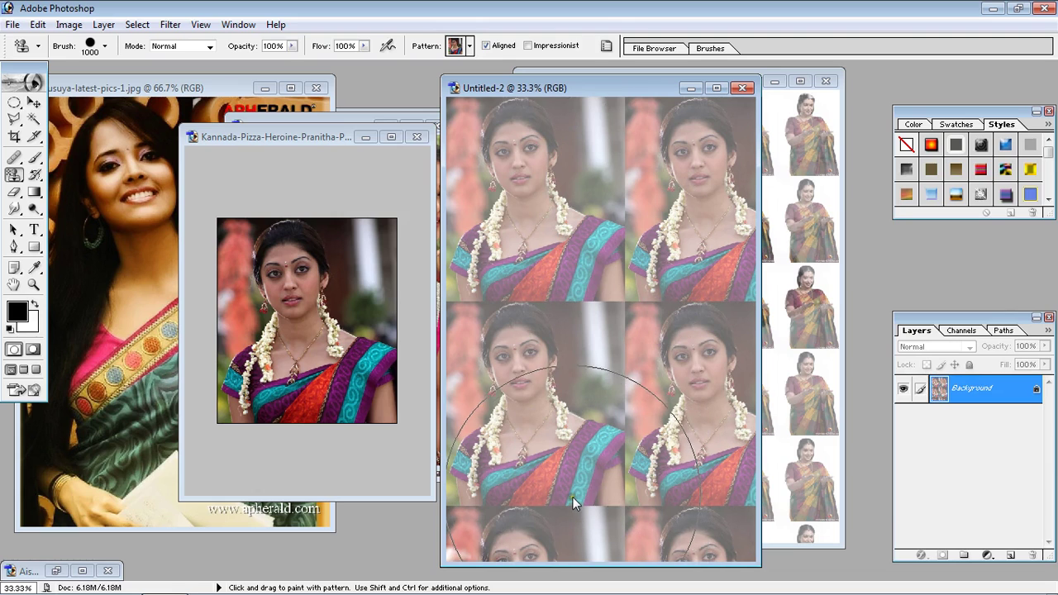
pyautogui.moveTo(545, 451)
pyautogui.mouseDown()
pyautogui.moveTo(552, 212)
pyautogui.moveTo(580, 196)
pyautogui.moveTo(676, 199)
pyautogui.moveTo(704, 287)
pyautogui.moveTo(692, 565)
pyautogui.moveTo(658, 592)
pyautogui.moveTo(521, 489)
pyautogui.moveTo(528, 174)
pyautogui.moveTo(634, 137)
pyautogui.moveTo(742, 303)
pyautogui.moveTo(712, 519)
pyautogui.moveTo(576, 590)
pyautogui.moveTo(520, 507)
pyautogui.moveTo(537, 216)
pyautogui.moveTo(673, 190)
pyautogui.moveTo(760, 258)
pyautogui.moveTo(764, 299)
pyautogui.moveTo(653, 362)
pyautogui.moveTo(613, 460)
pyautogui.moveTo(609, 592)
pyautogui.mouseUp()
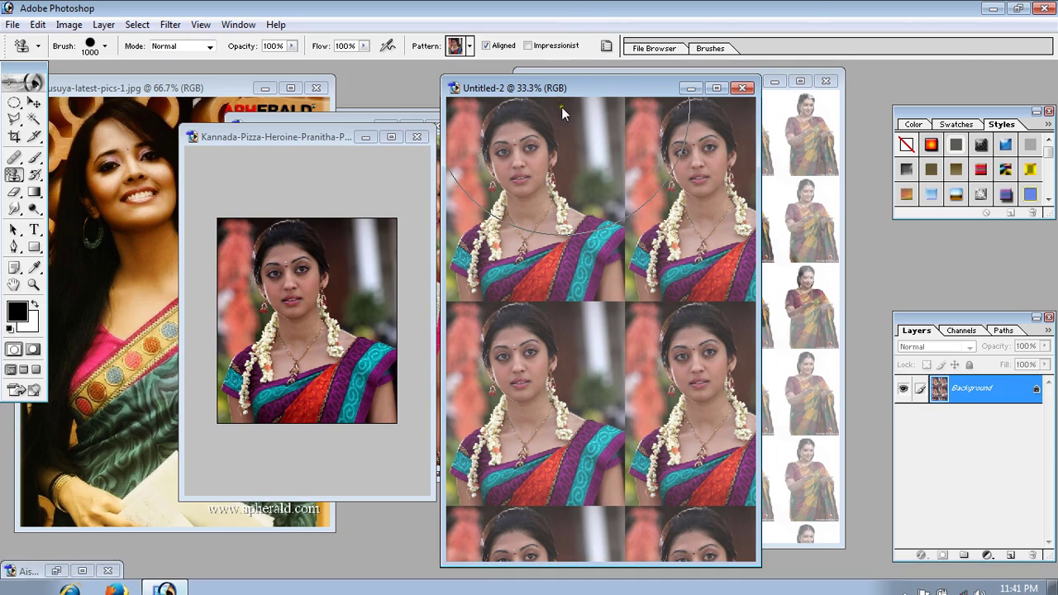
# - Bring the Kannada-Pizza portrait forward and try a rectangular selection around the eyes, then deselect
pyautogui.click(296, 149)
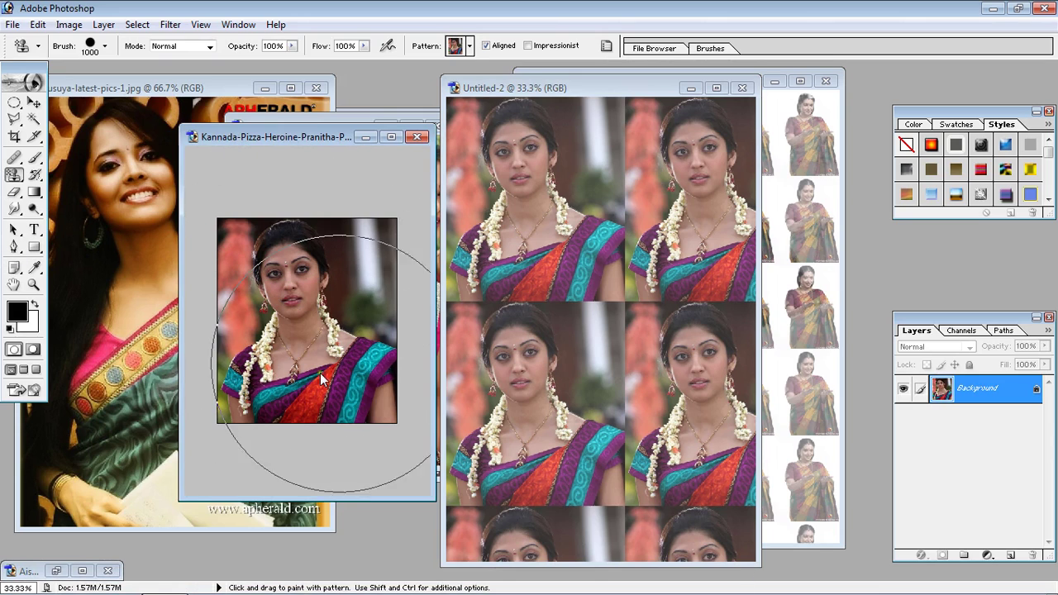
pyautogui.click(38, 24)
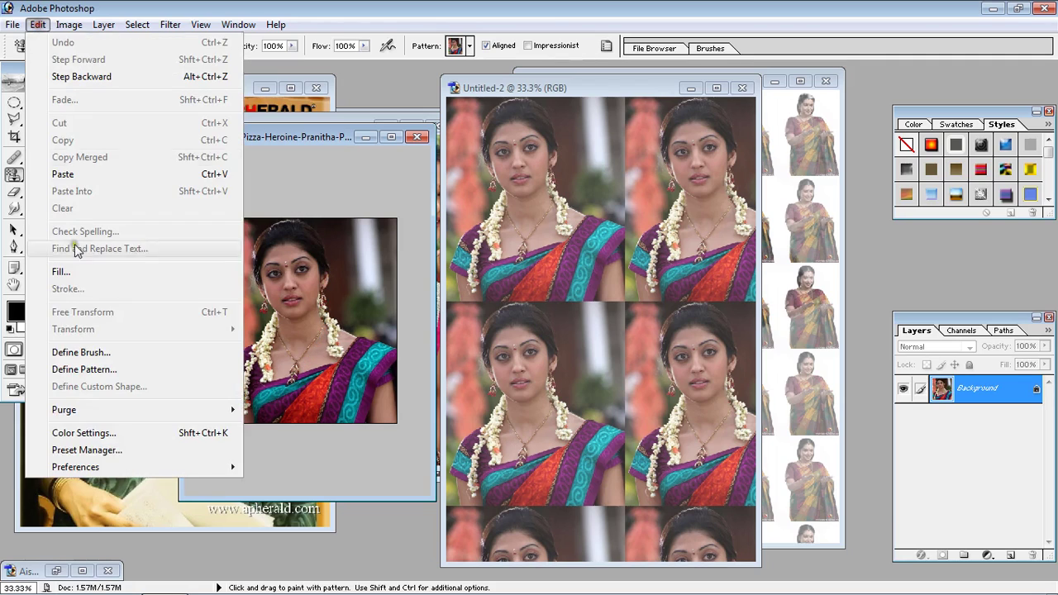
pyautogui.click(14, 103)
pyautogui.moveTo(14, 102)
pyautogui.mouseDown()
pyautogui.moveTo(62, 112)
pyautogui.moveTo(74, 103)
pyautogui.mouseUp()
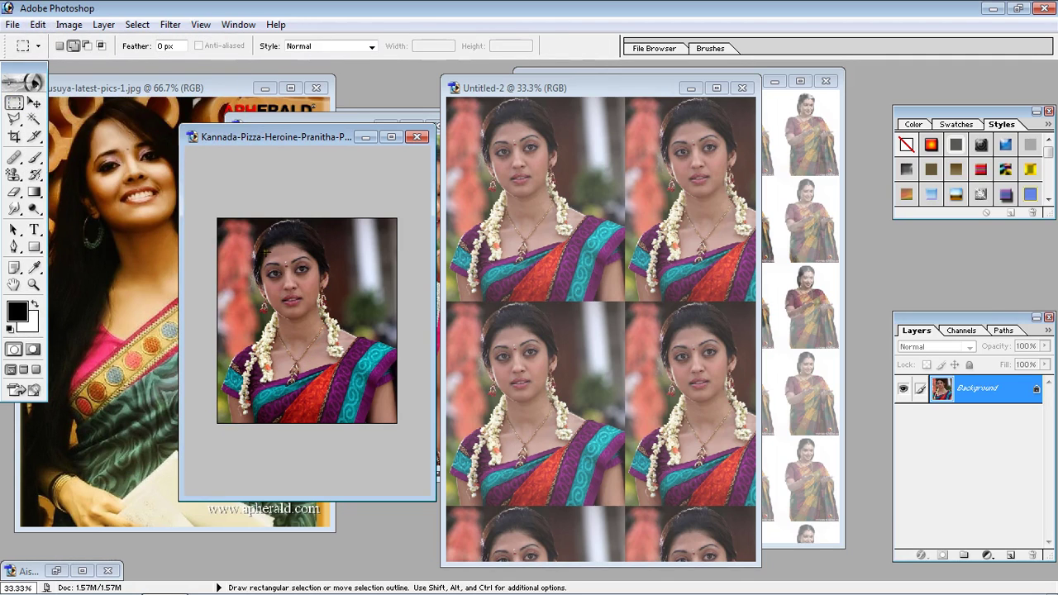
pyautogui.moveTo(260, 253); pyautogui.dragTo(315, 282)
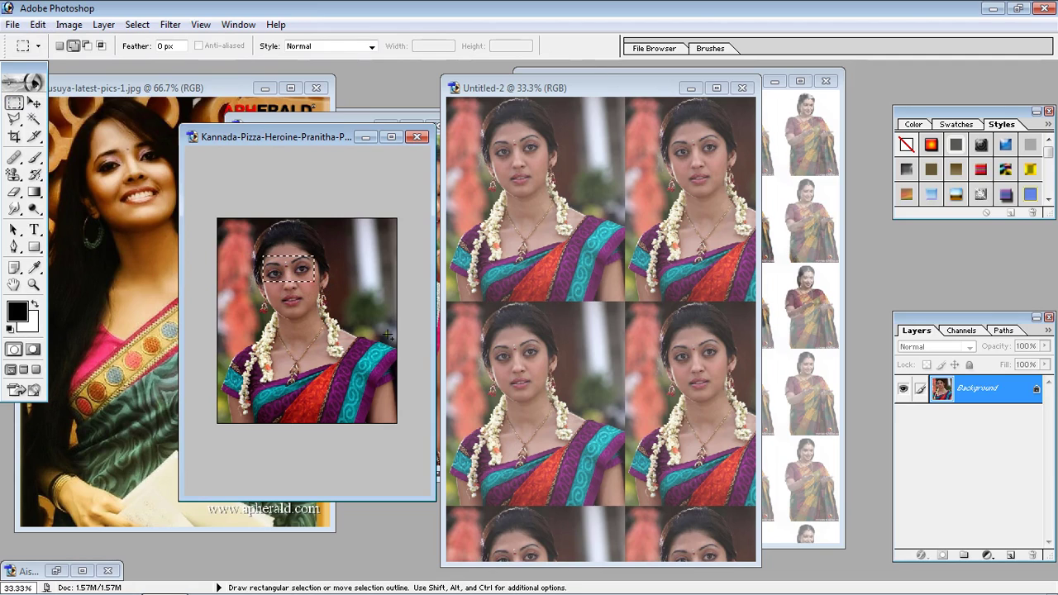
pyautogui.click(38, 24)
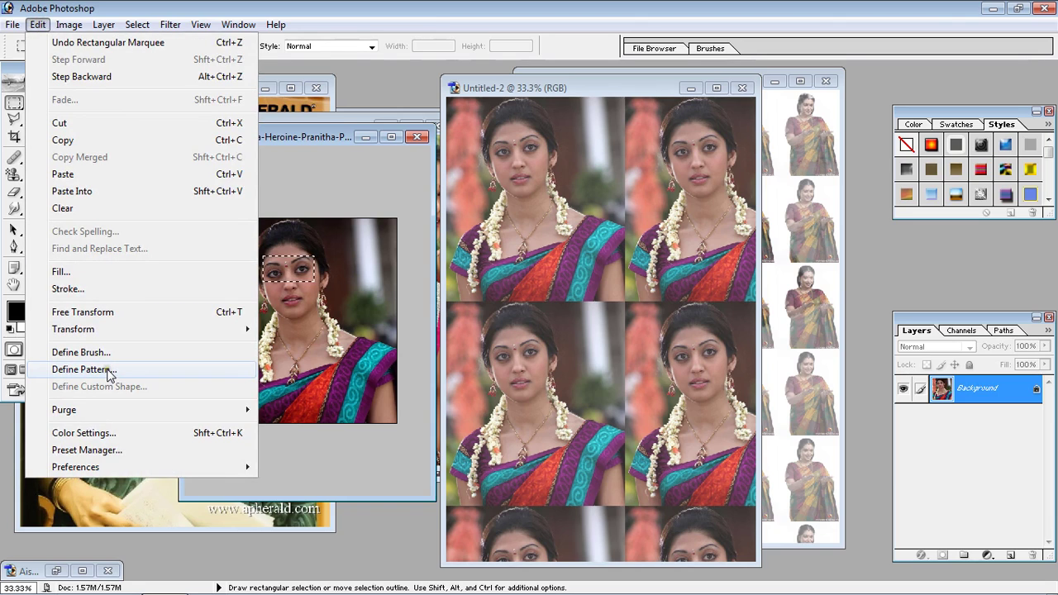
pyautogui.click(298, 151)
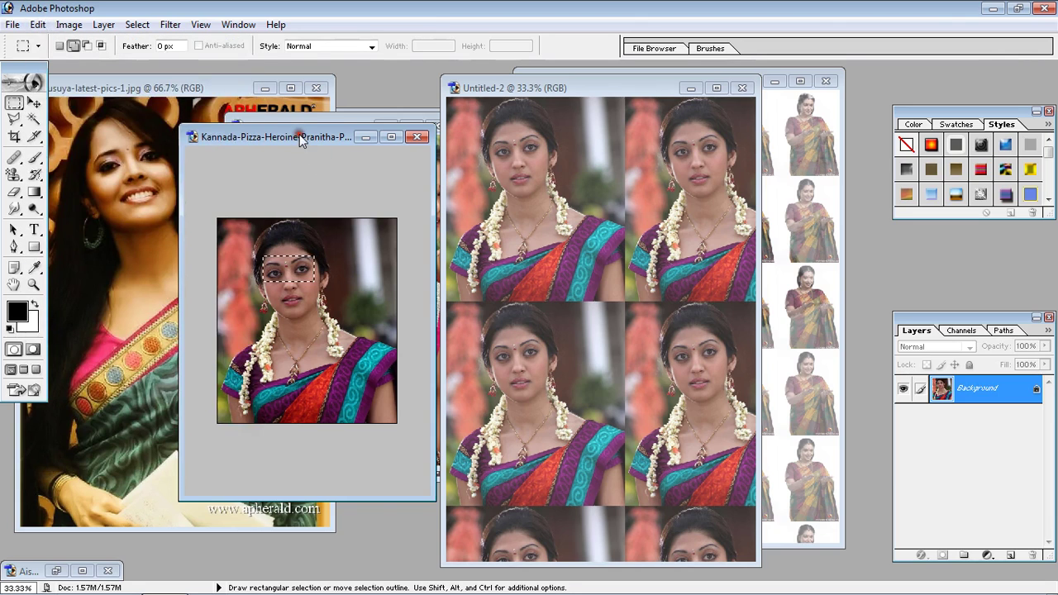
pyautogui.hotkey('ctrl', 'd')
# - Try an oval selection around the eyes, then deselect since Define Pattern is unavailable
pyautogui.moveTo(15, 104); pyautogui.dragTo(75, 124)
pyautogui.moveTo(261, 259); pyautogui.dragTo(318, 283)
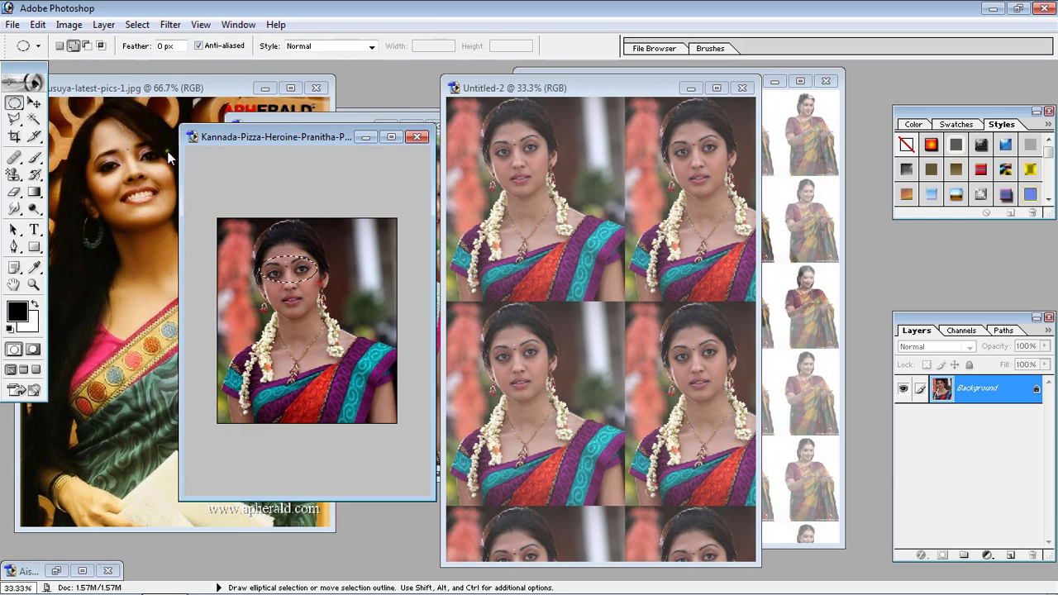
pyautogui.click(38, 24)
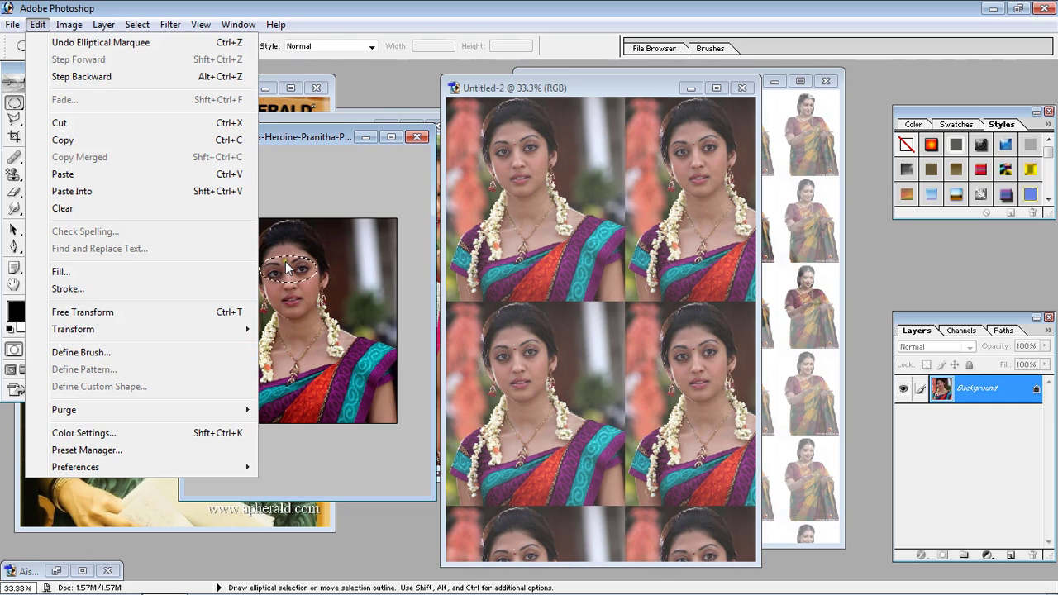
pyautogui.click(308, 138)
pyautogui.hotkey('ctrl', 'd')
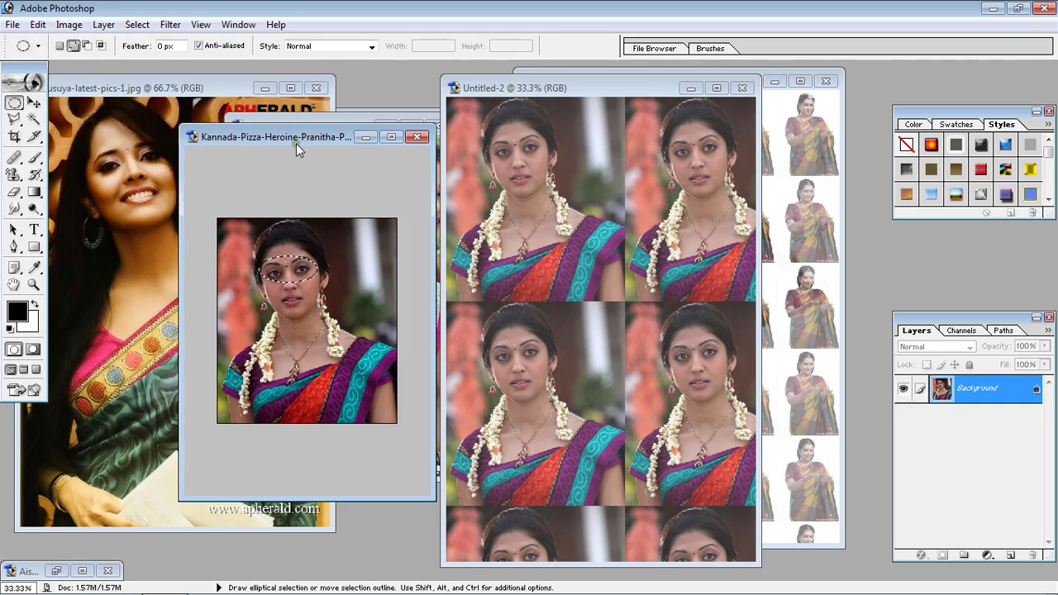
# - Reselect the eyes with a rectangular marquee and define it as a pattern named 'eyes'
pyautogui.click(14, 103)
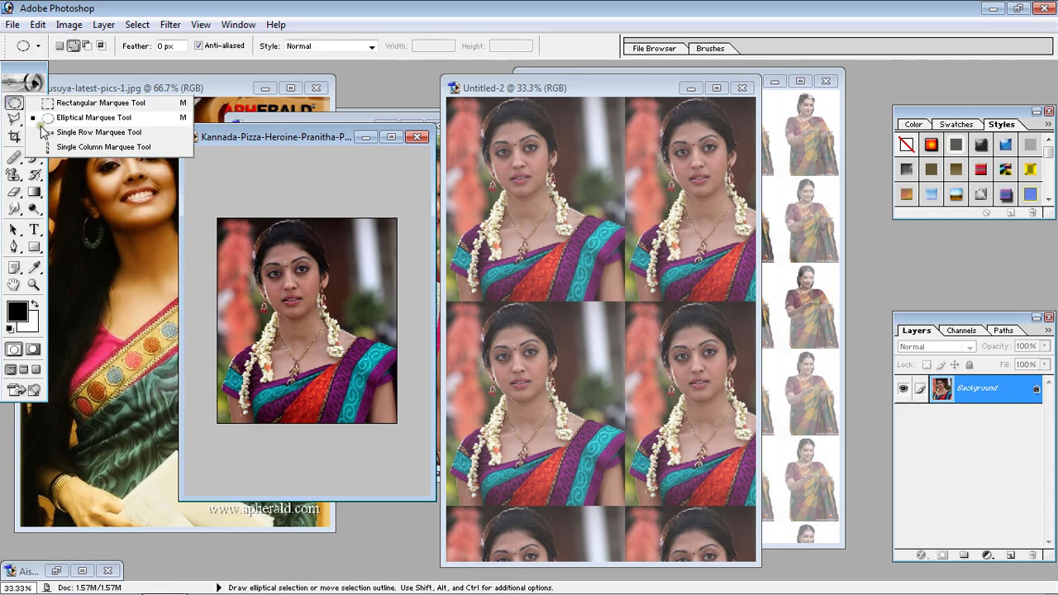
pyautogui.click(90, 103)
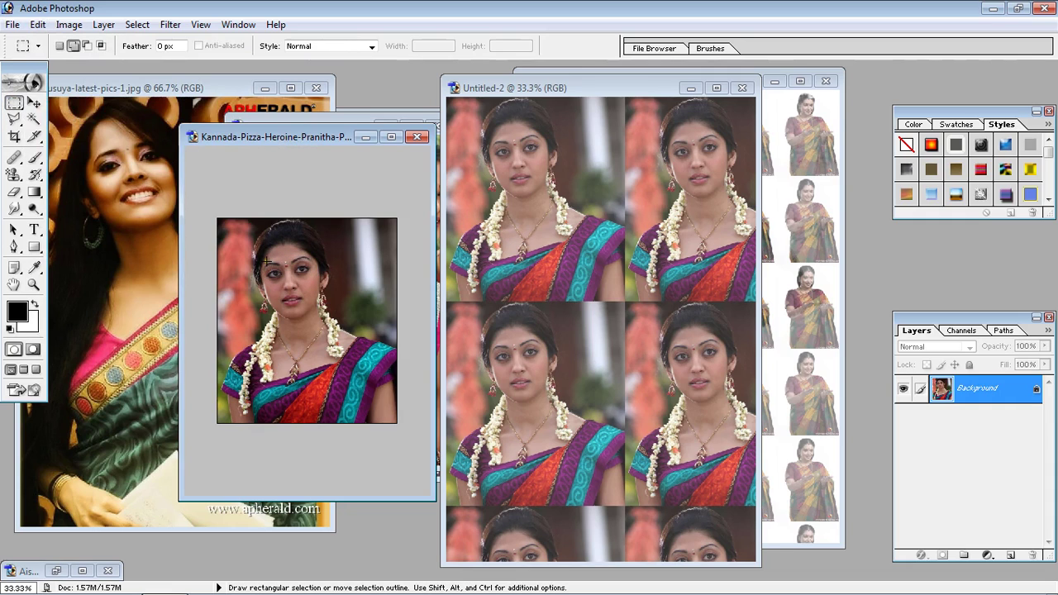
pyautogui.moveTo(266, 274); pyautogui.dragTo(315, 284)
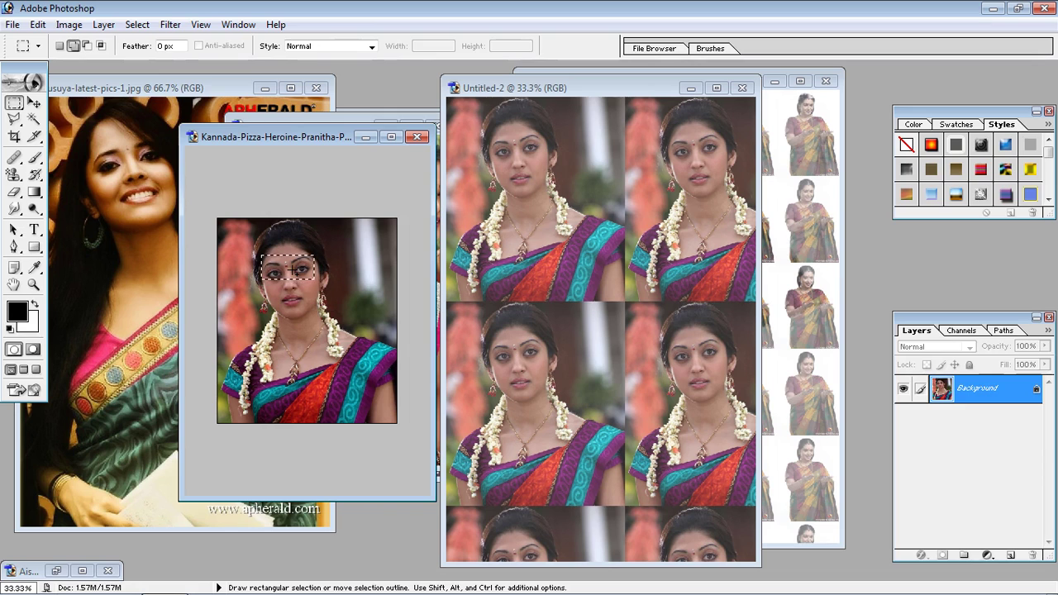
pyautogui.click(38, 24)
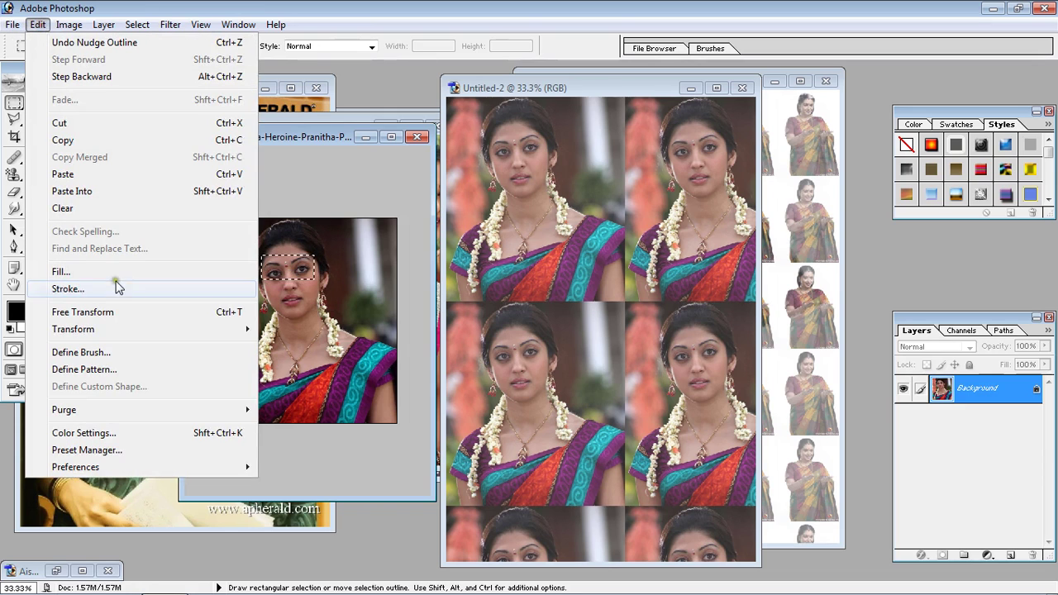
pyautogui.click(112, 369)
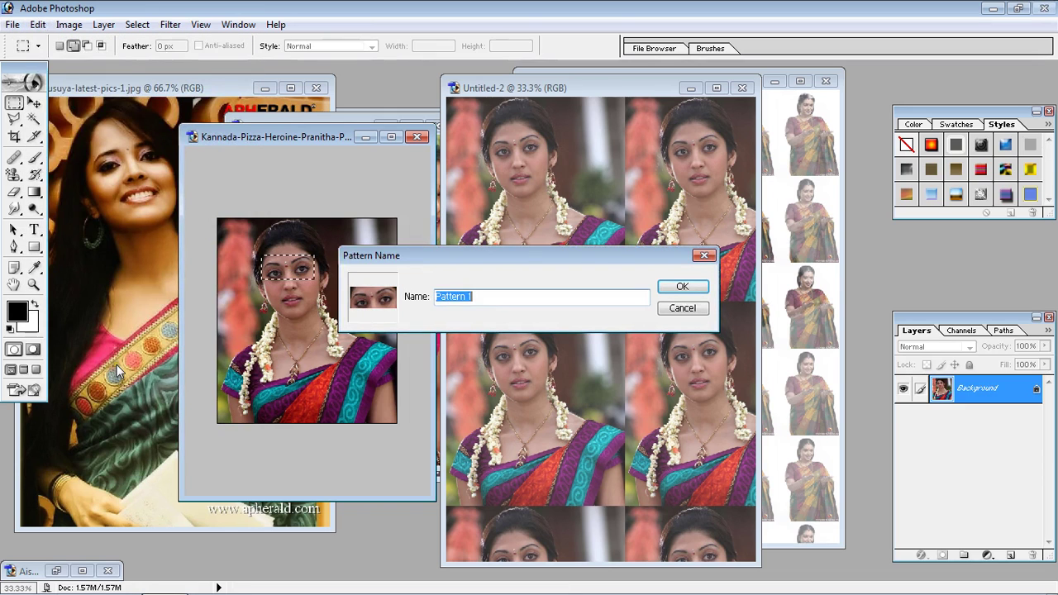
pyautogui.write('d')
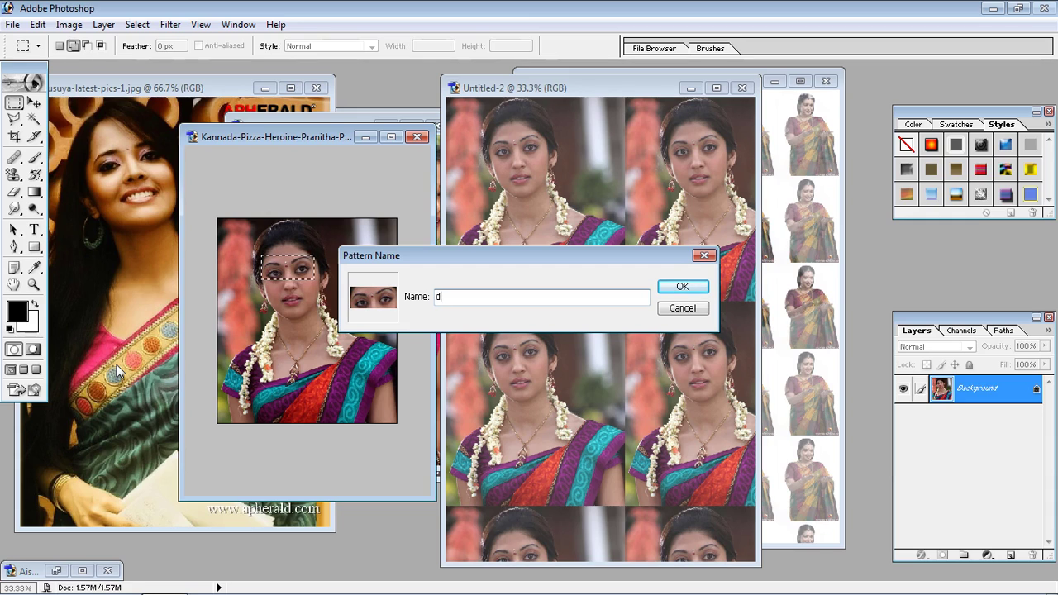
pyautogui.write('ys')
pyautogui.press('BackSpace')
pyautogui.write('es')
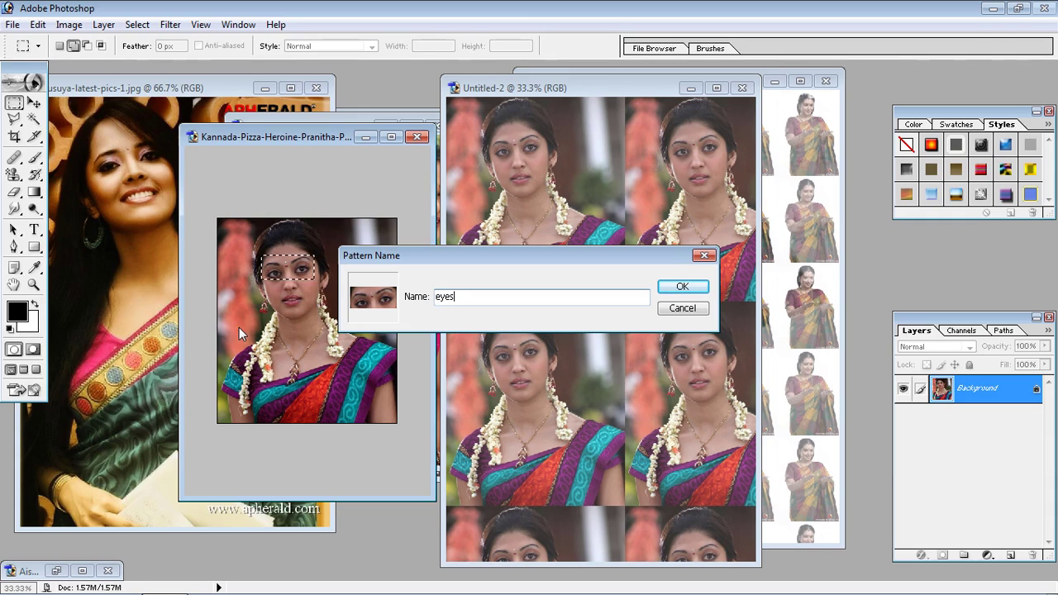
pyautogui.click(684, 287)
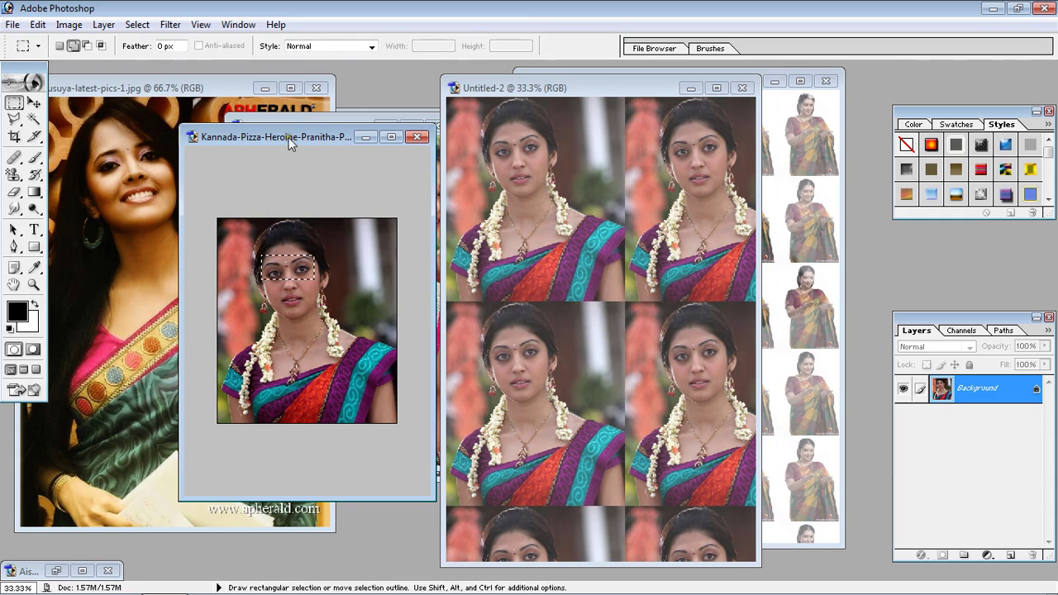
# - Create the new Untitled-3 document and set the Pattern Stamp Tool to the eyes pattern
pyautogui.click(13, 24)
pyautogui.click(29, 38)
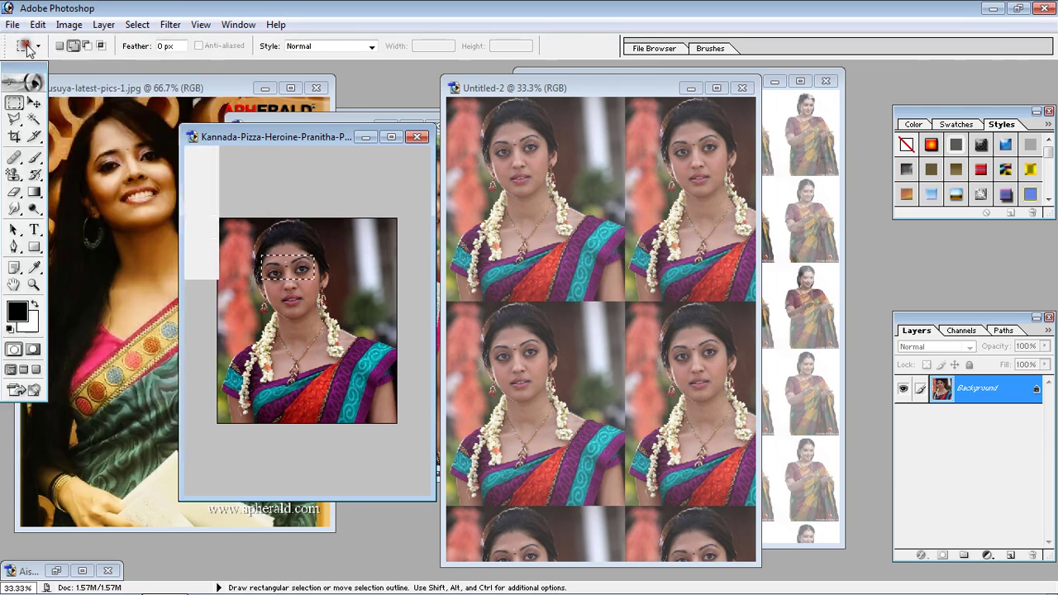
pyautogui.press('Return')
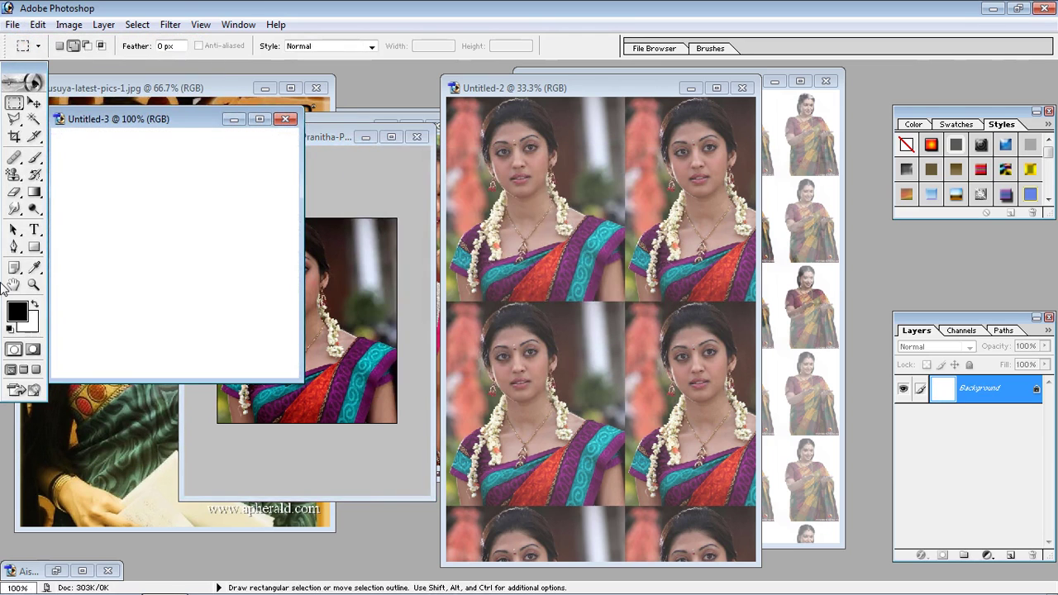
pyautogui.moveTo(120, 118); pyautogui.dragTo(158, 133)
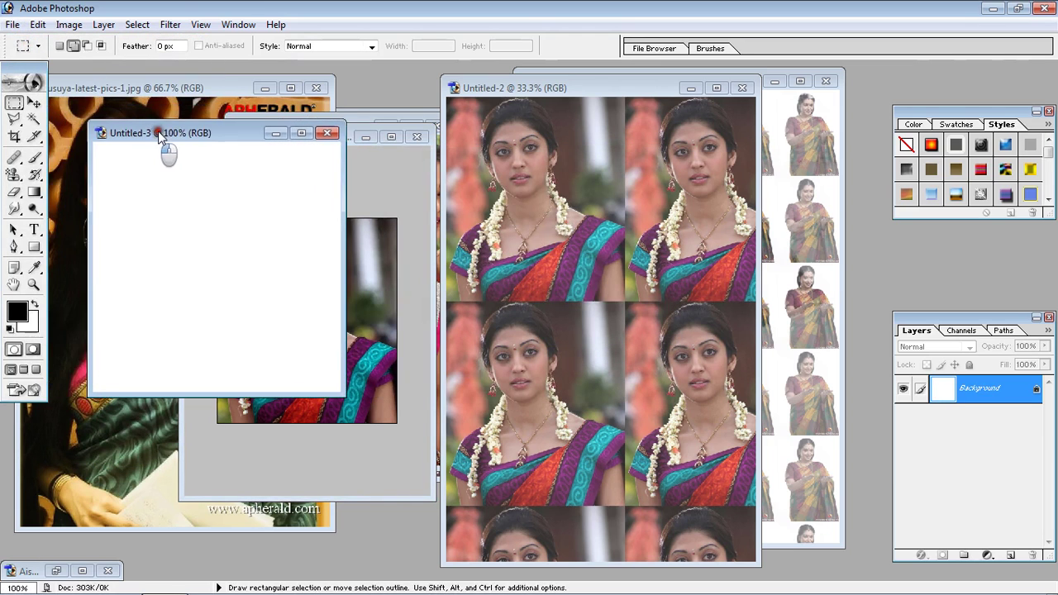
pyautogui.click(15, 176)
pyautogui.click(470, 46)
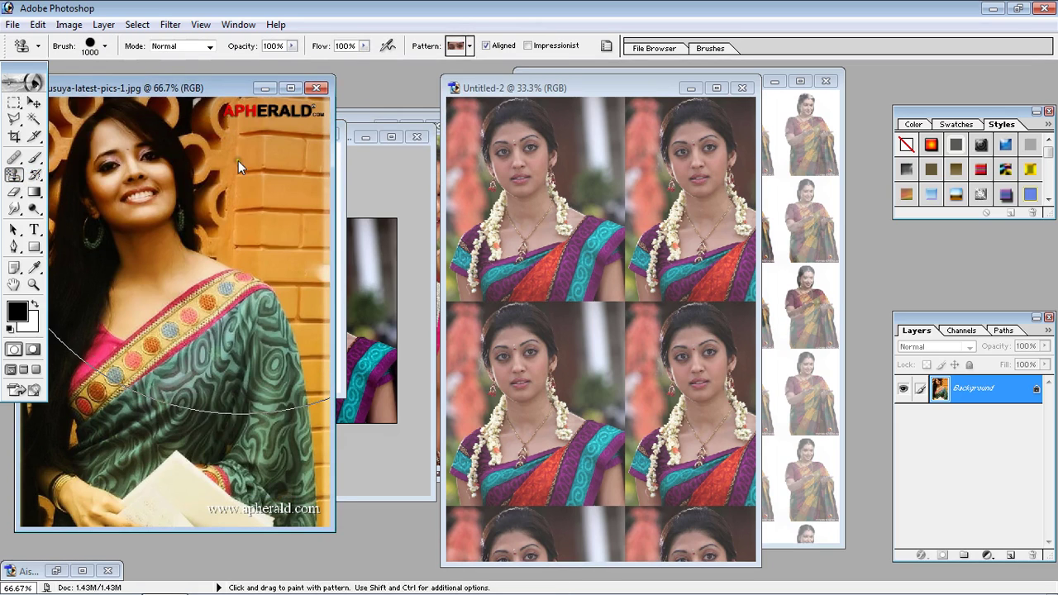
pyautogui.click(331, 183)
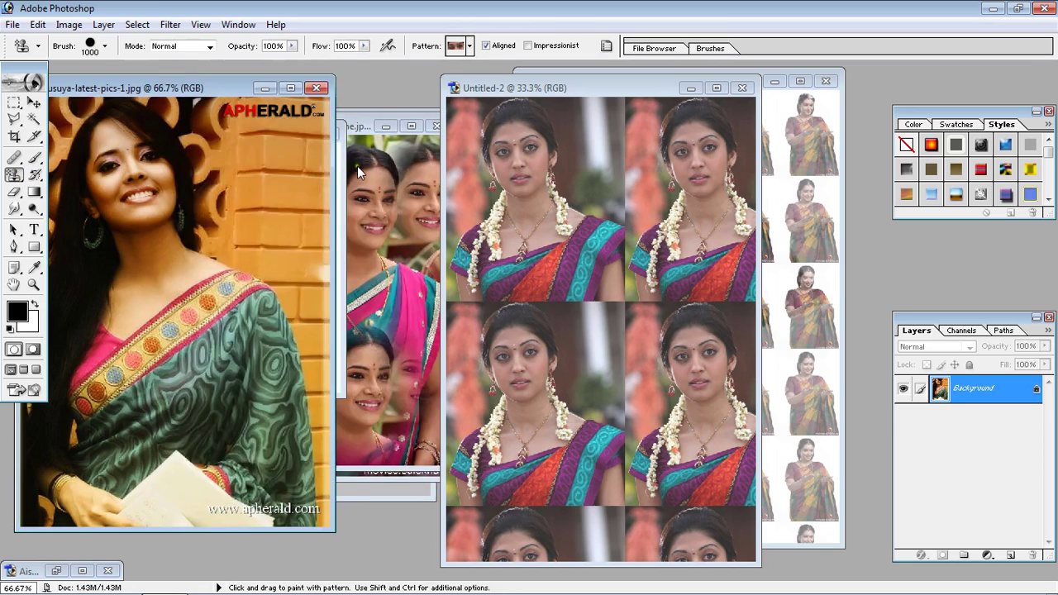
pyautogui.hotkey('ctrl', 'n')
pyautogui.press('Return')
# - Paint the eyes pattern across the blank canvas with an 80-pixel brush
pyautogui.click(256, 273)
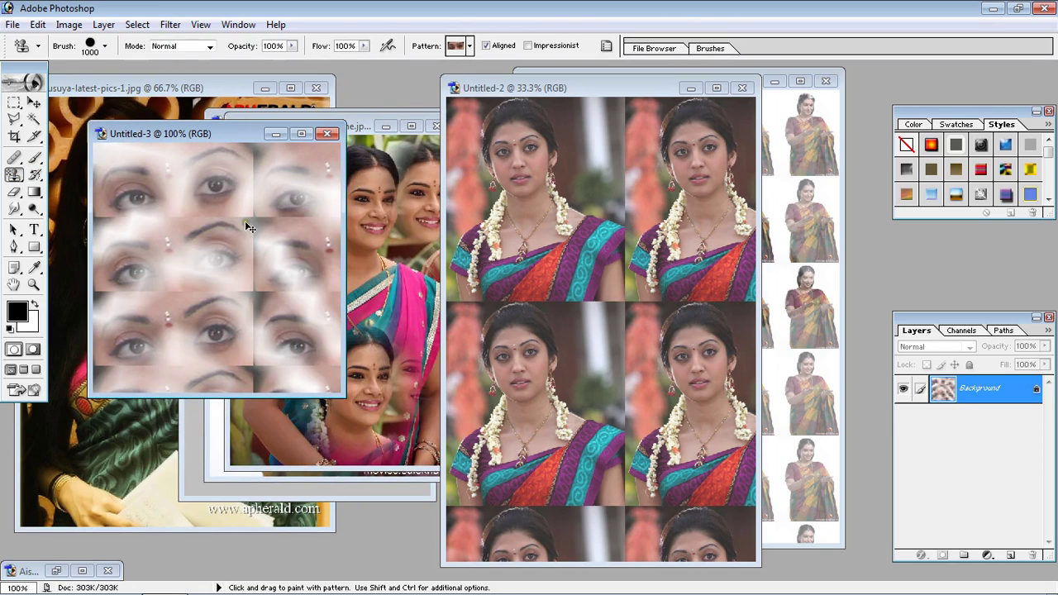
pyautogui.hotkey('ctrl', 'z')
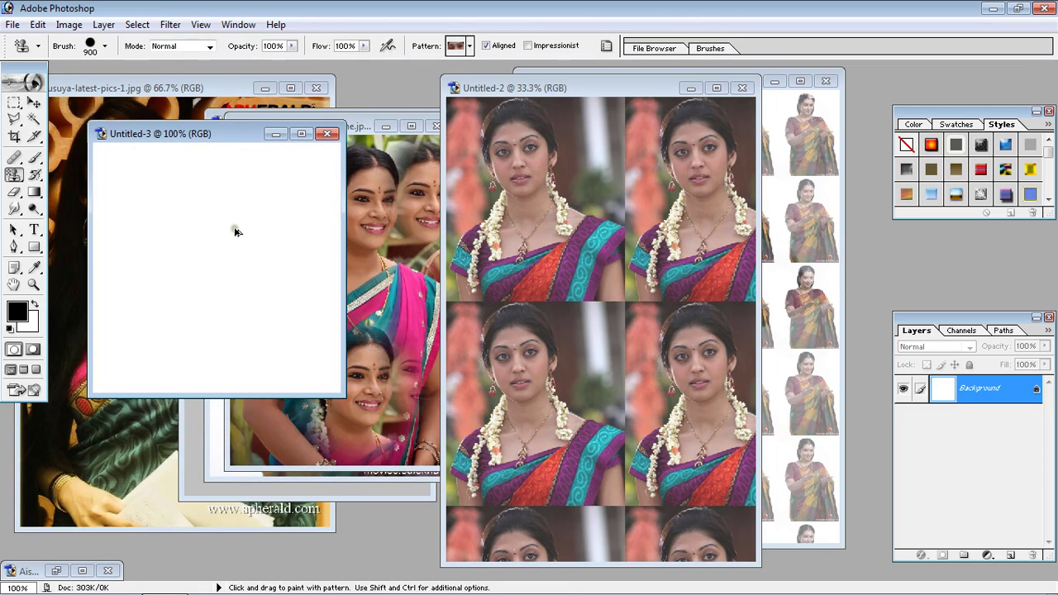
pyautogui.press('[')
pyautogui.press('[')
pyautogui.press('[')
pyautogui.press('[')
pyautogui.press('[')
pyautogui.press('[')
pyautogui.press('[')
pyautogui.press('[')
pyautogui.press('[')
pyautogui.press('[')
pyautogui.press('[')
pyautogui.press('[')
pyautogui.press('[')
pyautogui.press('[')
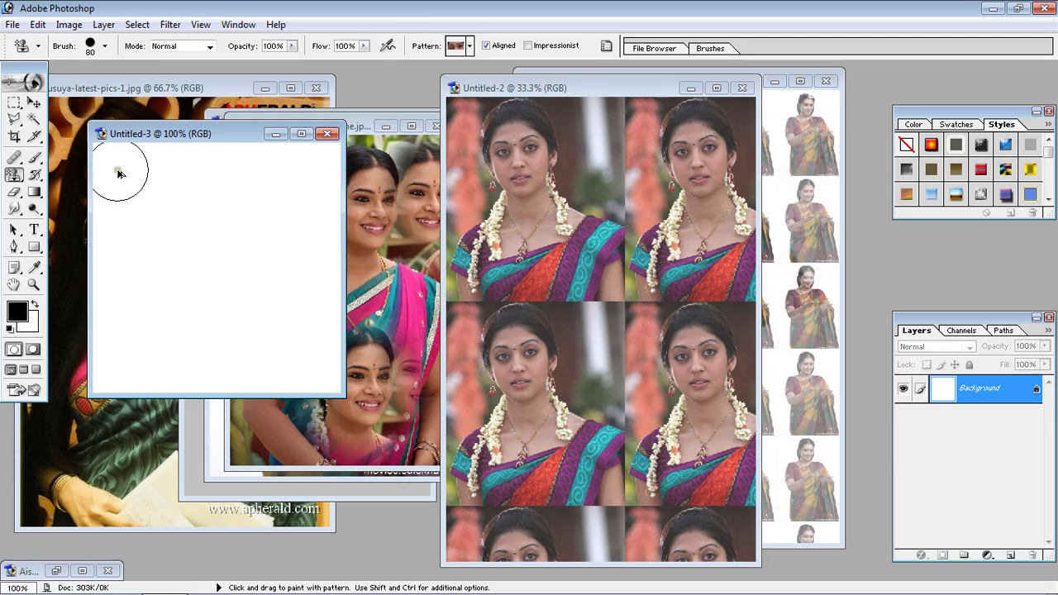
pyautogui.moveTo(118, 173)
pyautogui.mouseDown()
pyautogui.moveTo(343, 176)
pyautogui.moveTo(96, 200)
pyautogui.moveTo(320, 209)
pyautogui.moveTo(118, 242)
pyautogui.moveTo(421, 234)
pyautogui.moveTo(134, 284)
pyautogui.moveTo(272, 284)
pyautogui.moveTo(282, 299)
pyautogui.moveTo(105, 269)
pyautogui.moveTo(141, 210)
pyautogui.moveTo(98, 171)
pyautogui.moveTo(96, 350)
pyautogui.moveTo(341, 331)
pyautogui.moveTo(86, 356)
pyautogui.moveTo(163, 333)
pyautogui.moveTo(327, 381)
pyautogui.mouseUp()
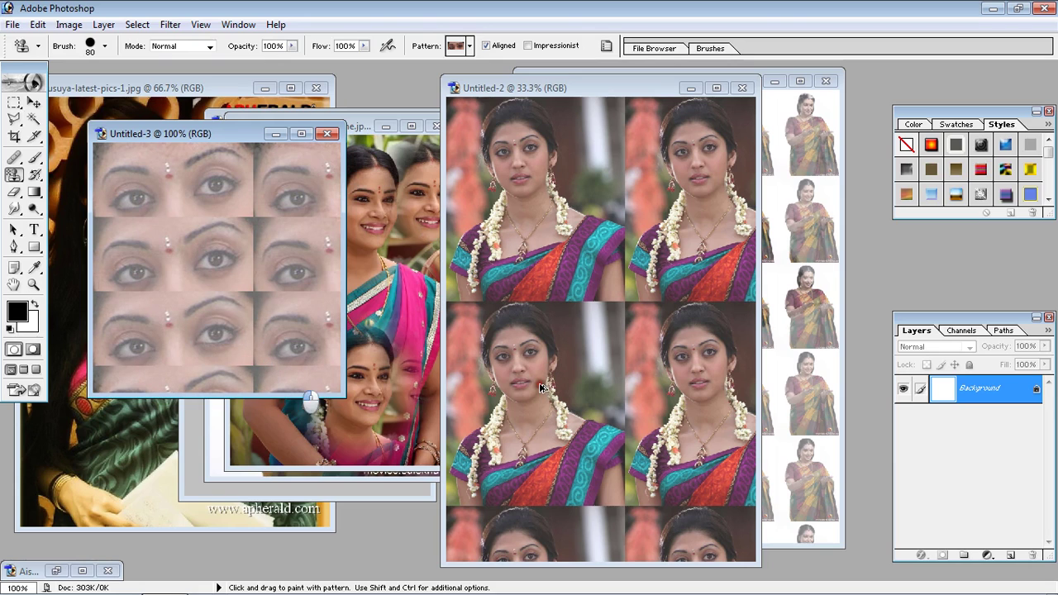
pyautogui.moveTo(192, 170)
pyautogui.mouseDown()
pyautogui.moveTo(224, 230)
pyautogui.moveTo(308, 263)
pyautogui.moveTo(155, 370)
pyautogui.moveTo(330, 355)
pyautogui.moveTo(315, 303)
pyautogui.moveTo(244, 288)
pyautogui.moveTo(124, 234)
pyautogui.moveTo(165, 238)
pyautogui.moveTo(180, 187)
pyautogui.moveTo(236, 169)
pyautogui.moveTo(279, 248)
pyautogui.moveTo(306, 385)
pyautogui.moveTo(304, 324)
pyautogui.mouseUp()
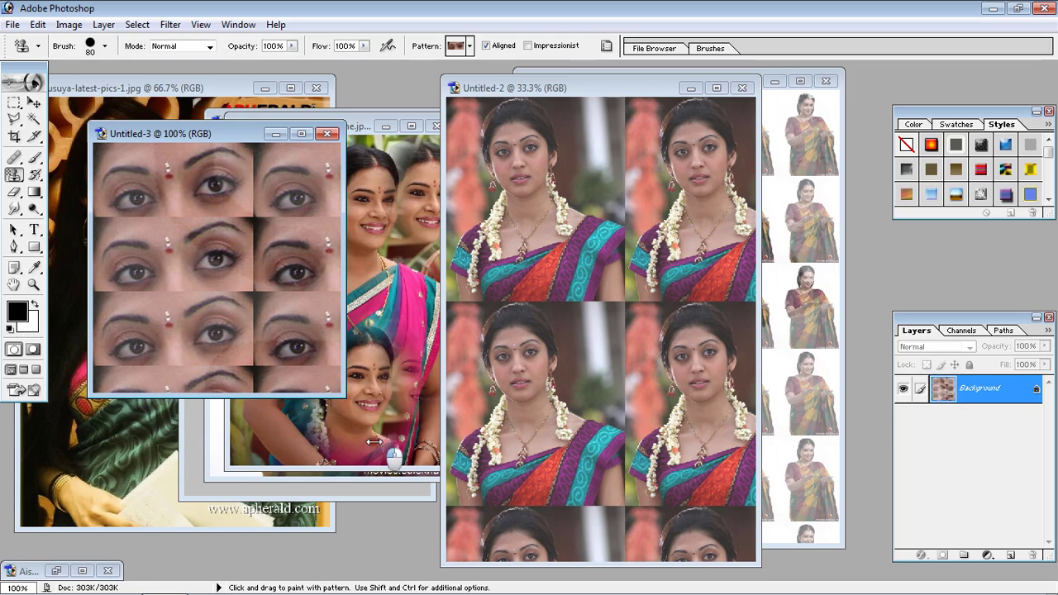
pyautogui.click(15, 175)
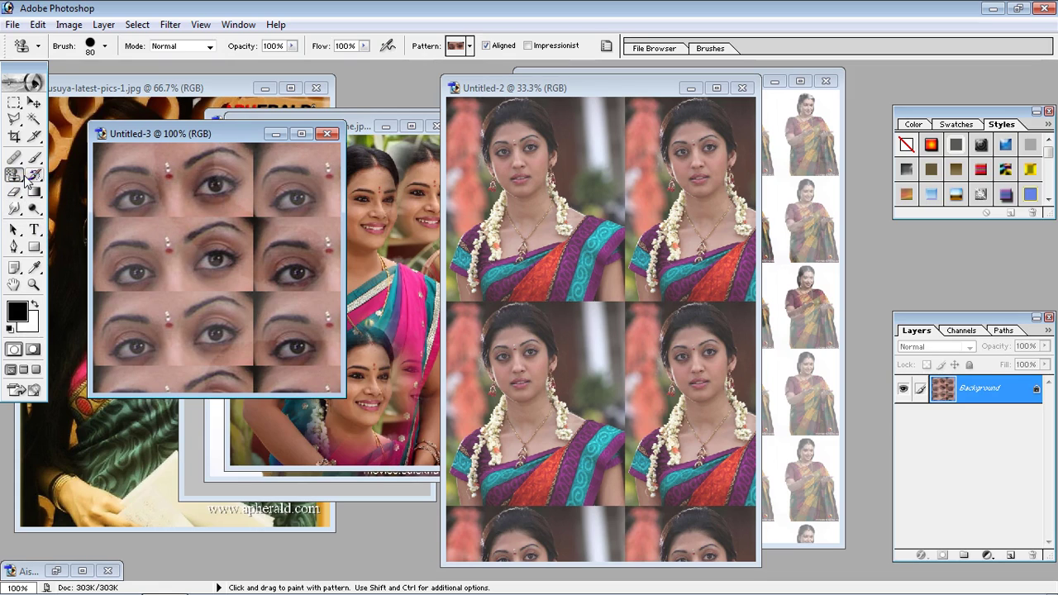
pyautogui.click(18, 176)
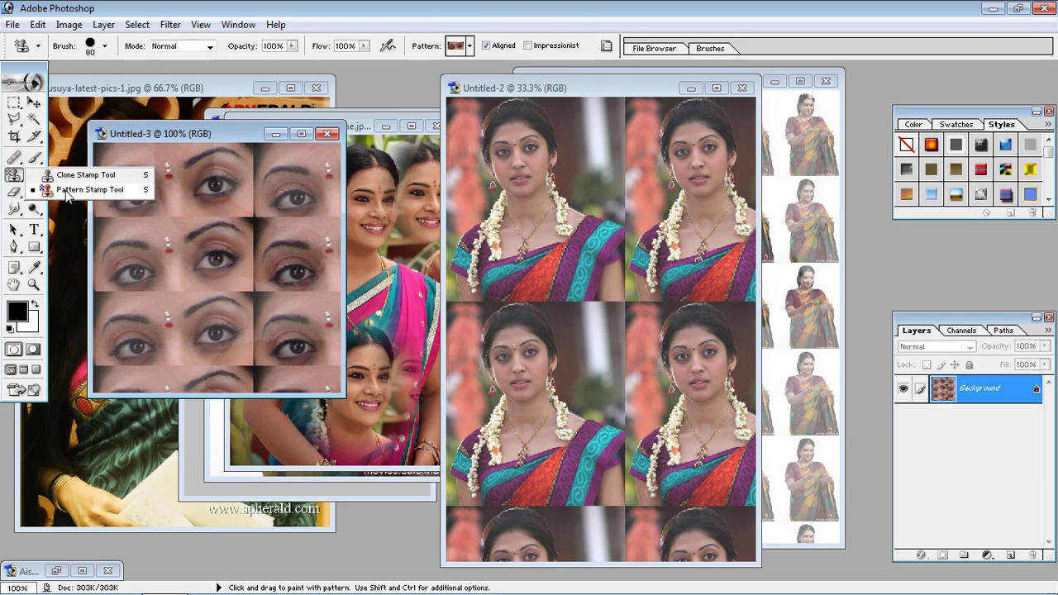
# - Bring the anusuya photo forward and select the plain History Brush Tool
pyautogui.click(66, 191)
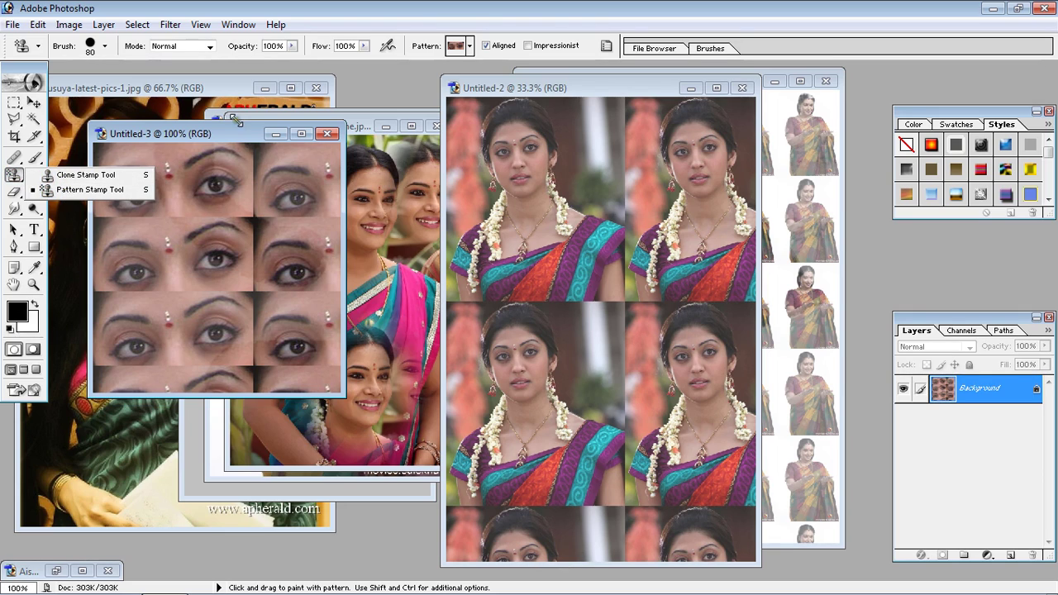
pyautogui.click(163, 112)
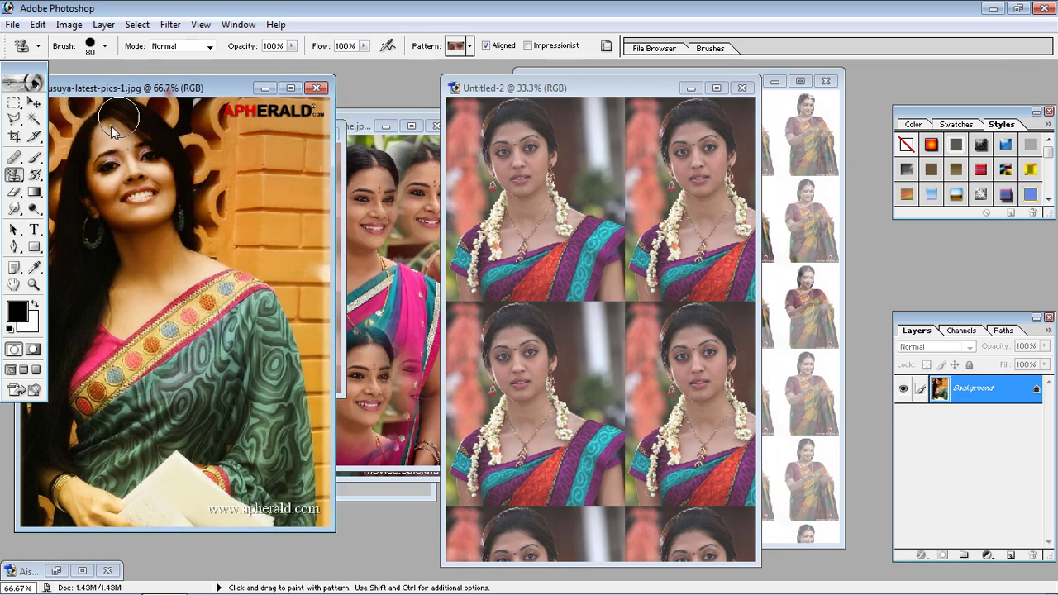
pyautogui.click(35, 176)
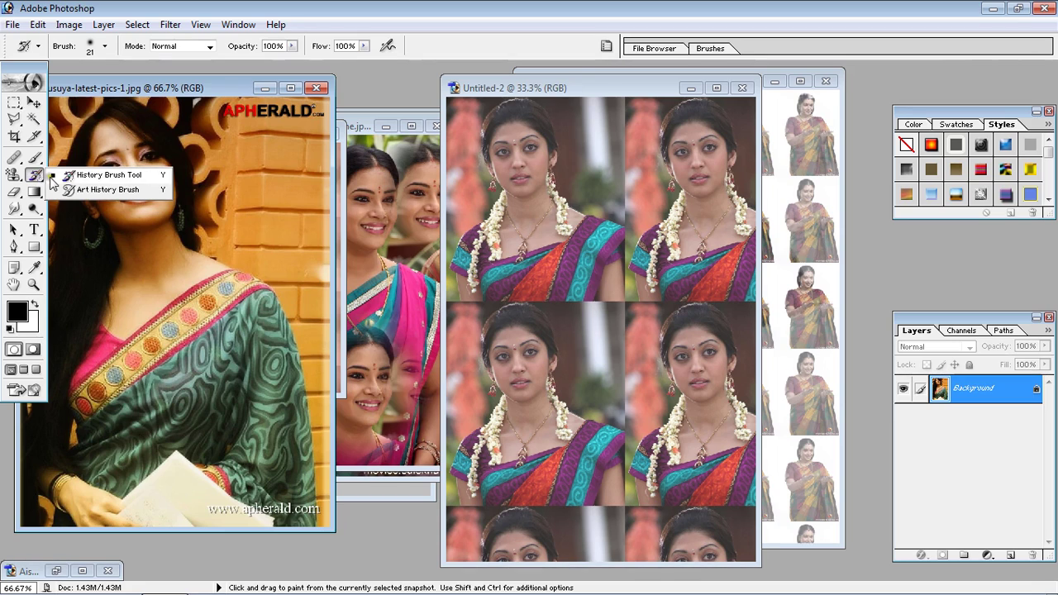
pyautogui.click(109, 176)
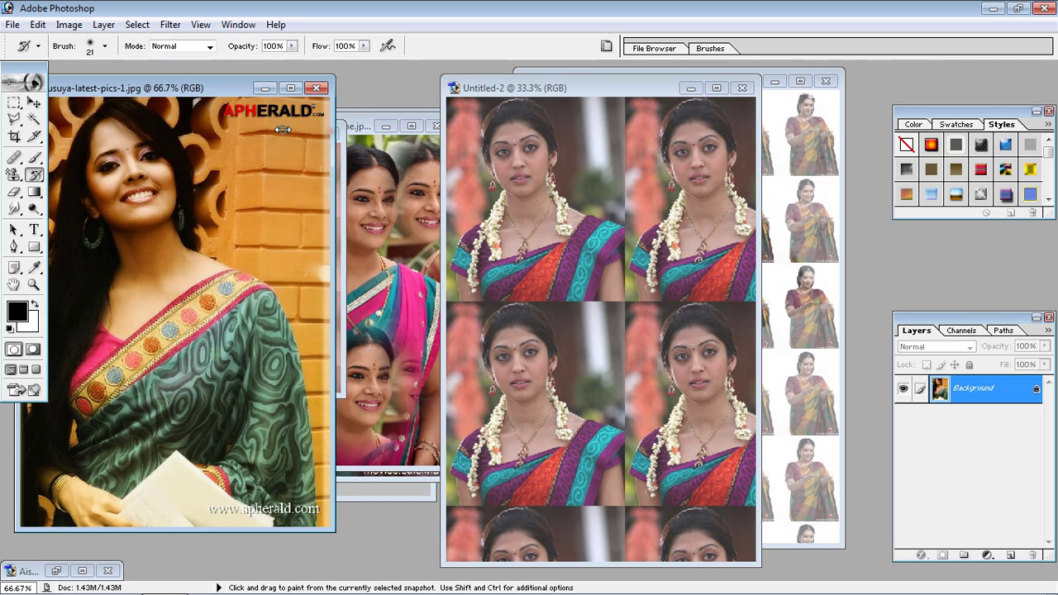
pyautogui.click(411, 126)
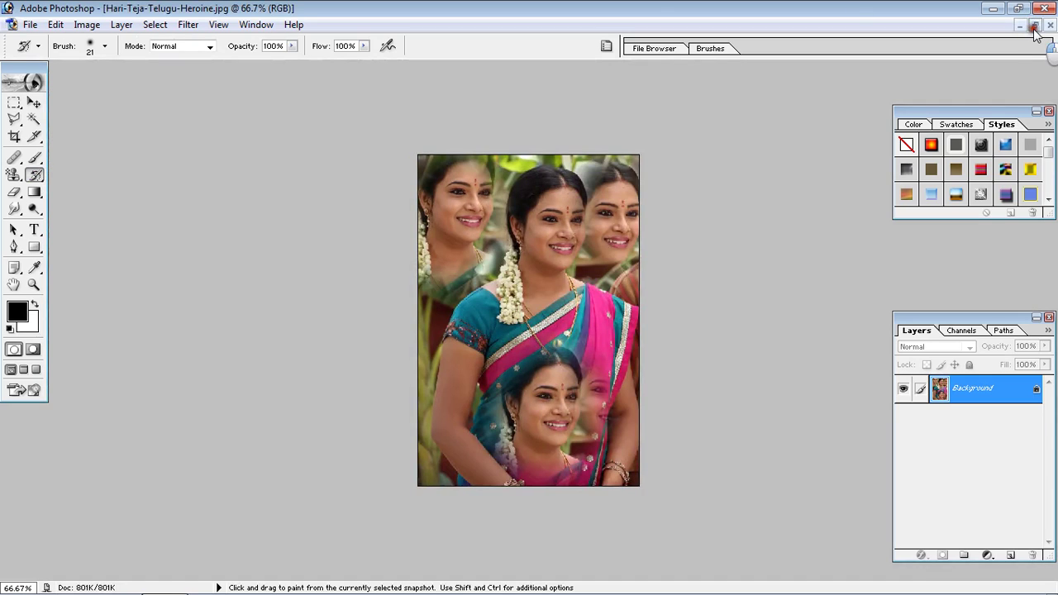
pyautogui.click(1034, 27)
# - Close Untitled-2 and Untitled-1 without saving and move the anusuya photo to the right
pyautogui.click(743, 88)
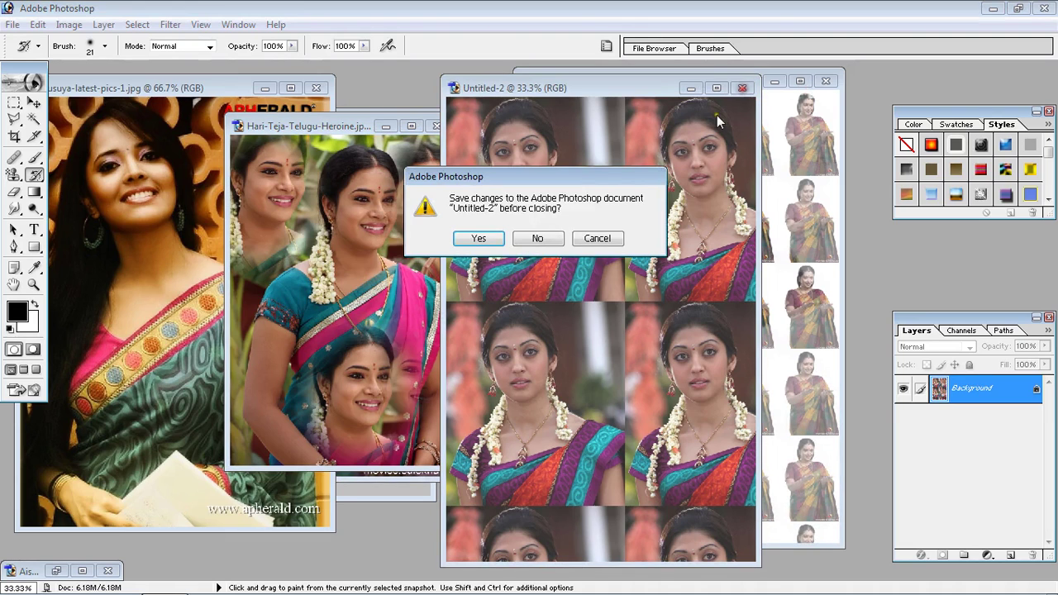
pyautogui.click(554, 241)
pyautogui.click(825, 81)
pyautogui.click(544, 238)
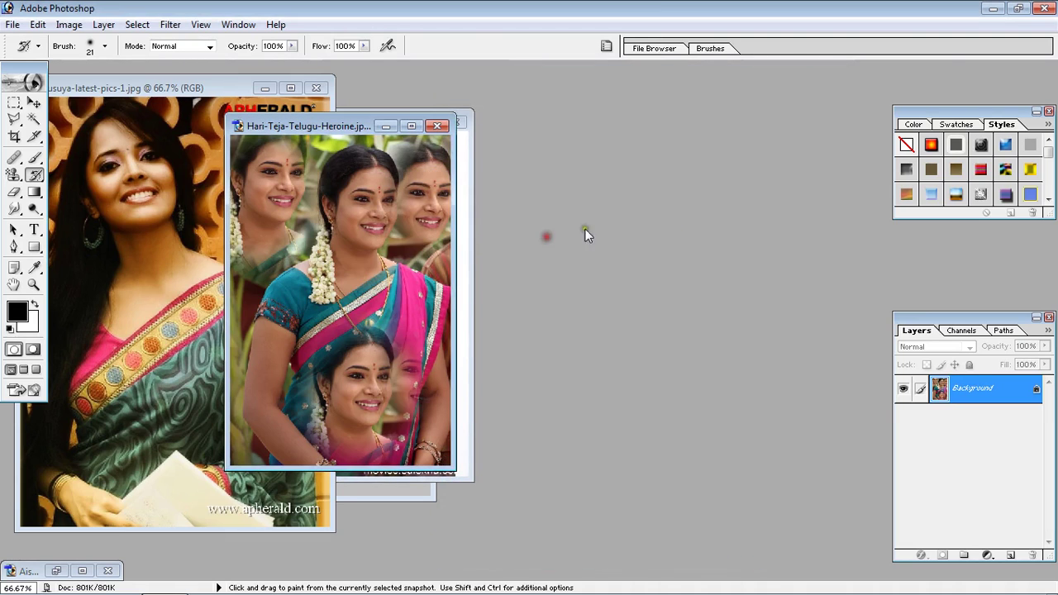
pyautogui.moveTo(248, 92); pyautogui.dragTo(465, 91)
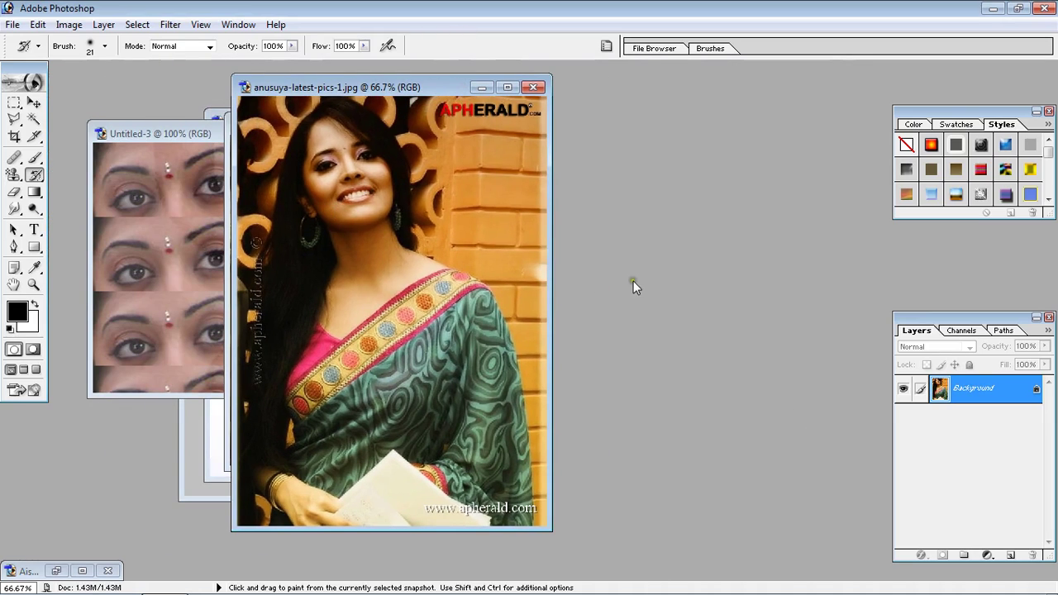
# - Switch to the Art History Brush, enlarge it, and smear the woman's face into painterly strokes
pyautogui.press(']')
pyautogui.press(']')
pyautogui.press(']')
pyautogui.press(']')
pyautogui.click(37, 177)
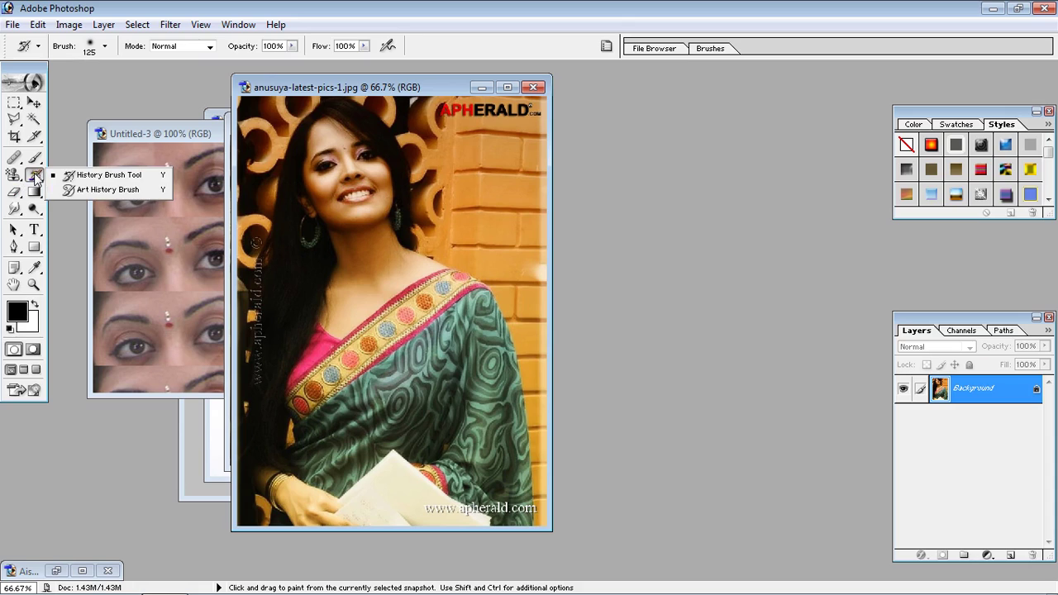
pyautogui.click(128, 195)
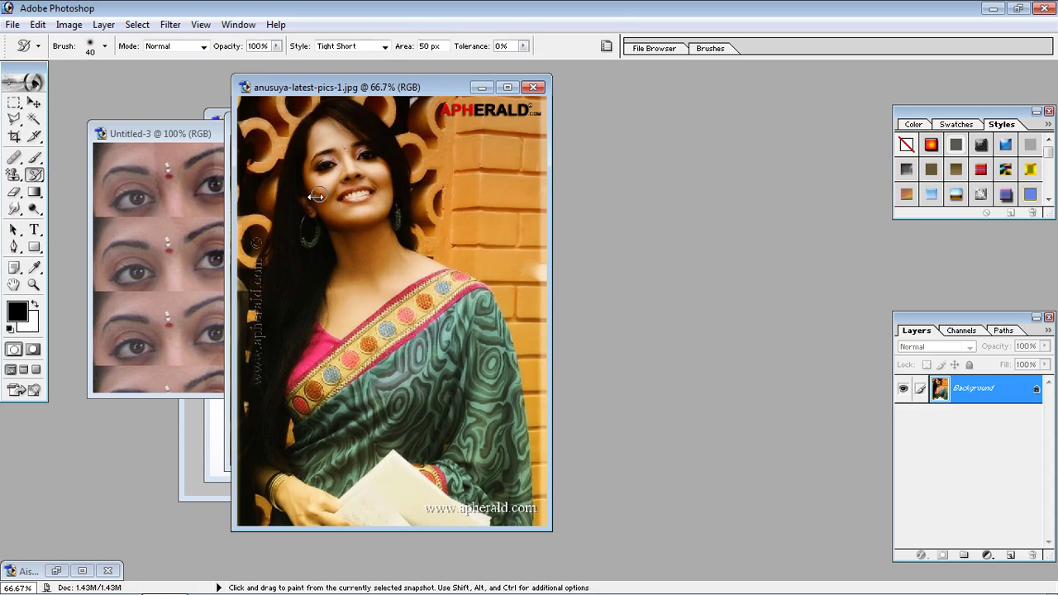
pyautogui.moveTo(359, 181)
pyautogui.mouseDown()
pyautogui.moveTo(347, 238)
pyautogui.moveTo(376, 244)
pyautogui.moveTo(387, 154)
pyautogui.moveTo(347, 229)
pyautogui.moveTo(349, 291)
pyautogui.moveTo(369, 342)
pyautogui.moveTo(352, 342)
pyautogui.moveTo(281, 268)
pyautogui.mouseUp()
pyautogui.press(']')
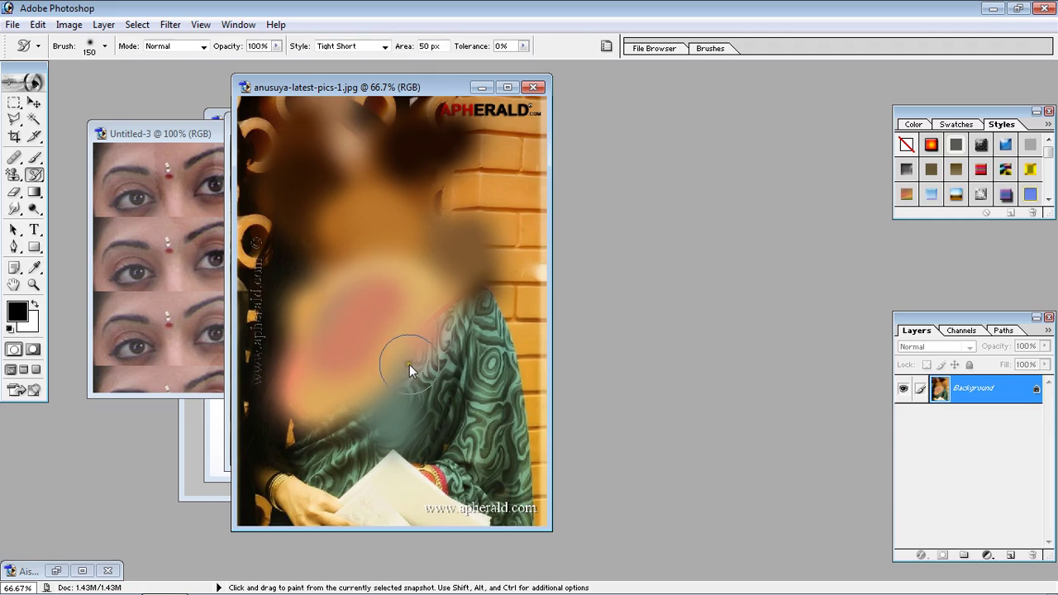
pyautogui.click(14, 103)
pyautogui.click(71, 119)
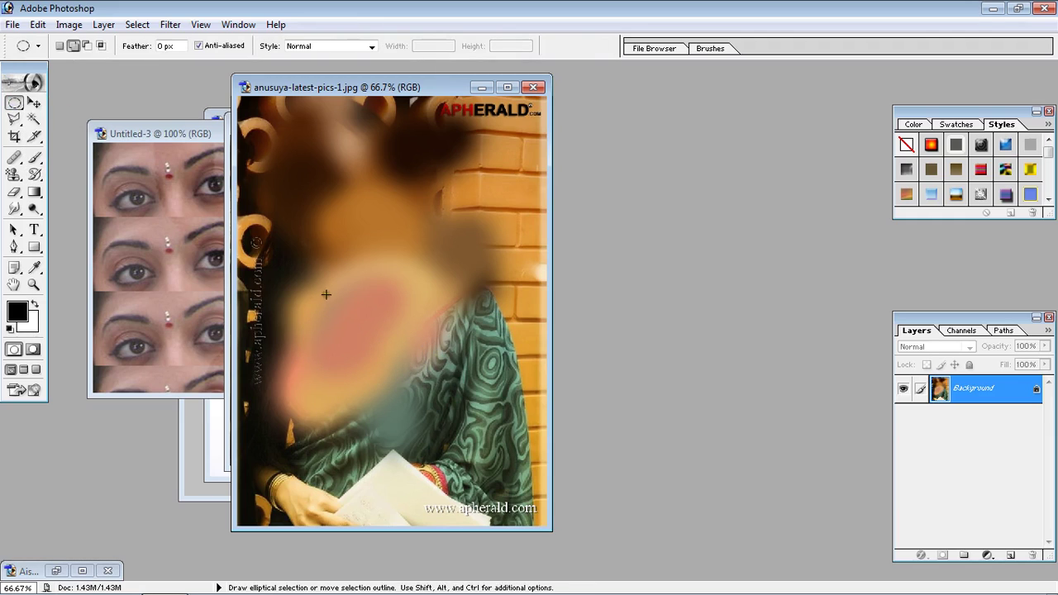
# - Fill two oval selections, over the lower body and the face, with black
pyautogui.moveTo(299, 377); pyautogui.dragTo(509, 489)
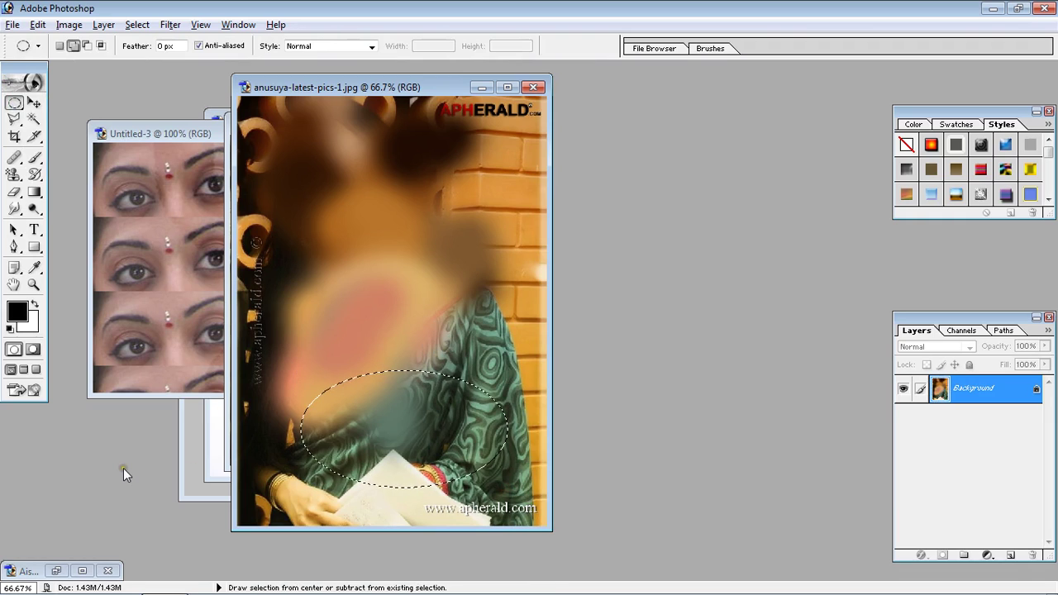
pyautogui.hotkey('alt', 'BackSpace')
pyautogui.hotkey('ctrl', 'd')
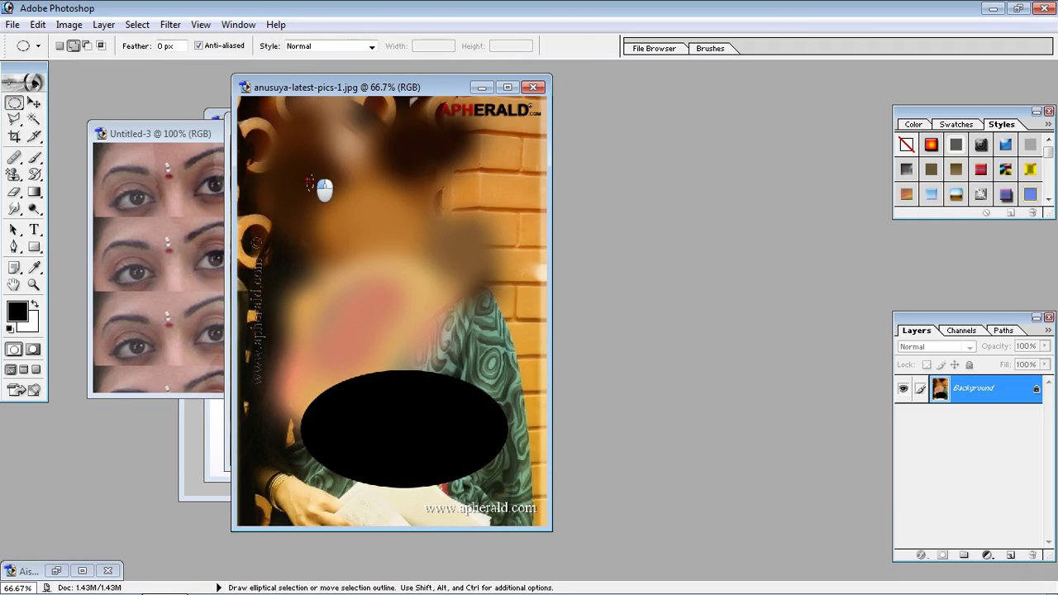
pyautogui.moveTo(308, 175); pyautogui.dragTo(383, 346)
pyautogui.hotkey('alt', 'BackSpace')
pyautogui.hotkey('ctrl', 'd')
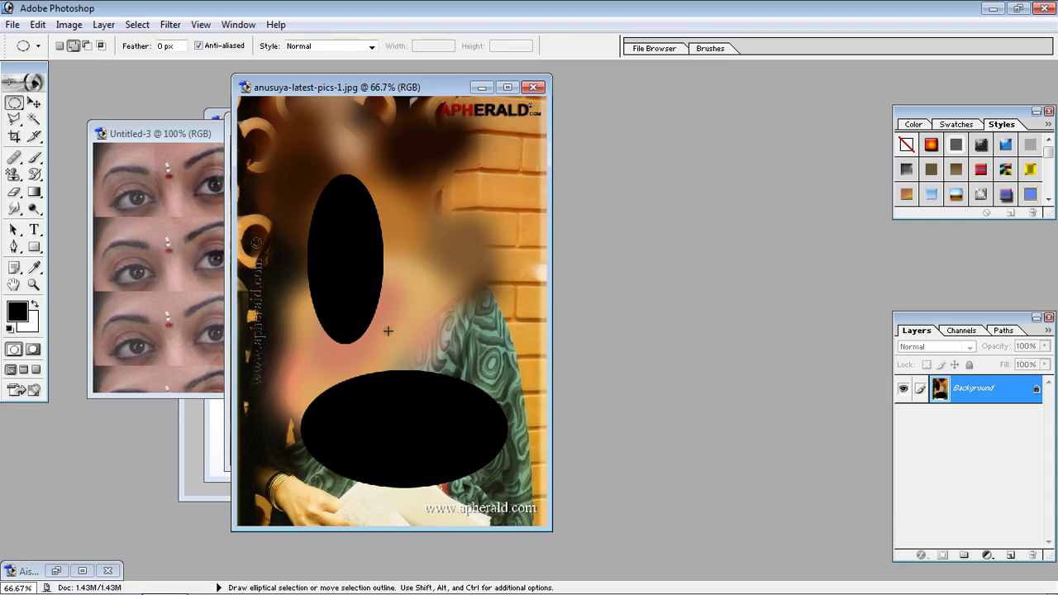
# - Paint Art History strokes at size 250, then restore face and neck with a 300 History Brush
pyautogui.click(35, 174)
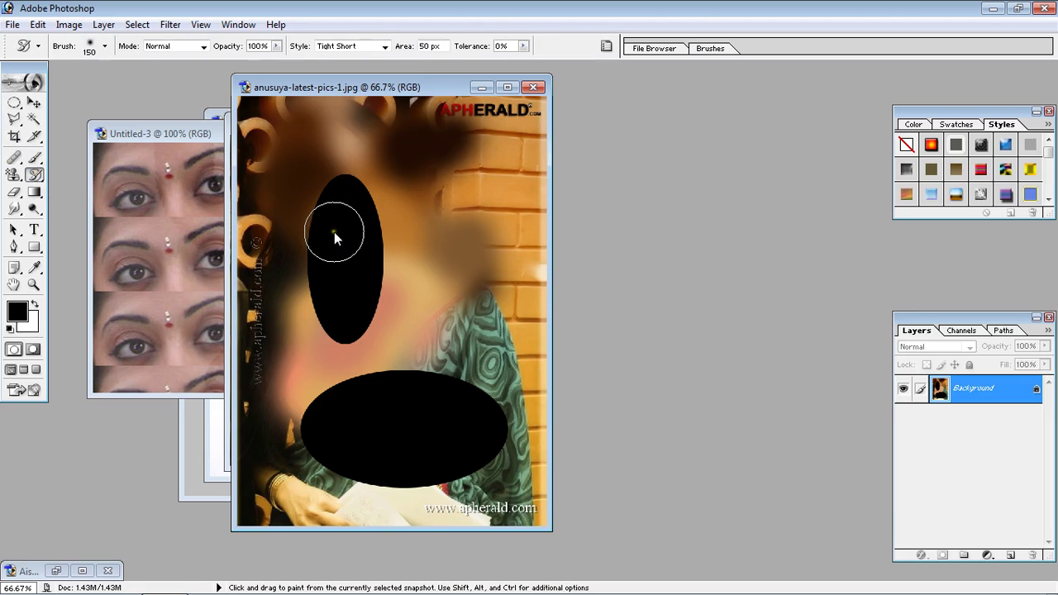
pyautogui.press(']')
pyautogui.press(']')
pyautogui.press(']')
pyautogui.moveTo(326, 237)
pyautogui.mouseDown()
pyautogui.moveTo(331, 255)
pyautogui.moveTo(310, 224)
pyautogui.mouseUp()
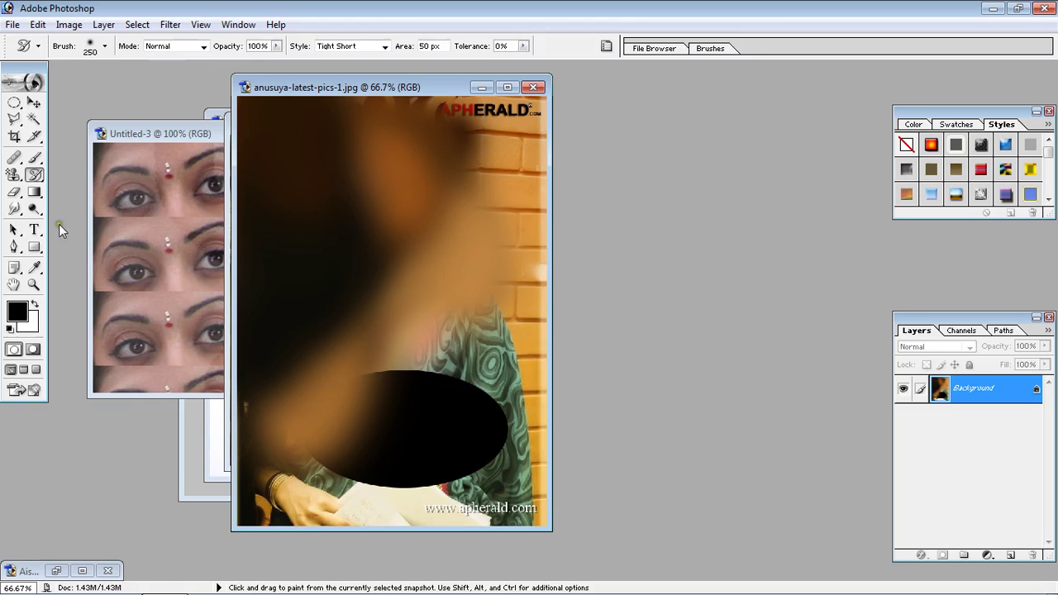
pyautogui.moveTo(38, 182); pyautogui.dragTo(99, 175)
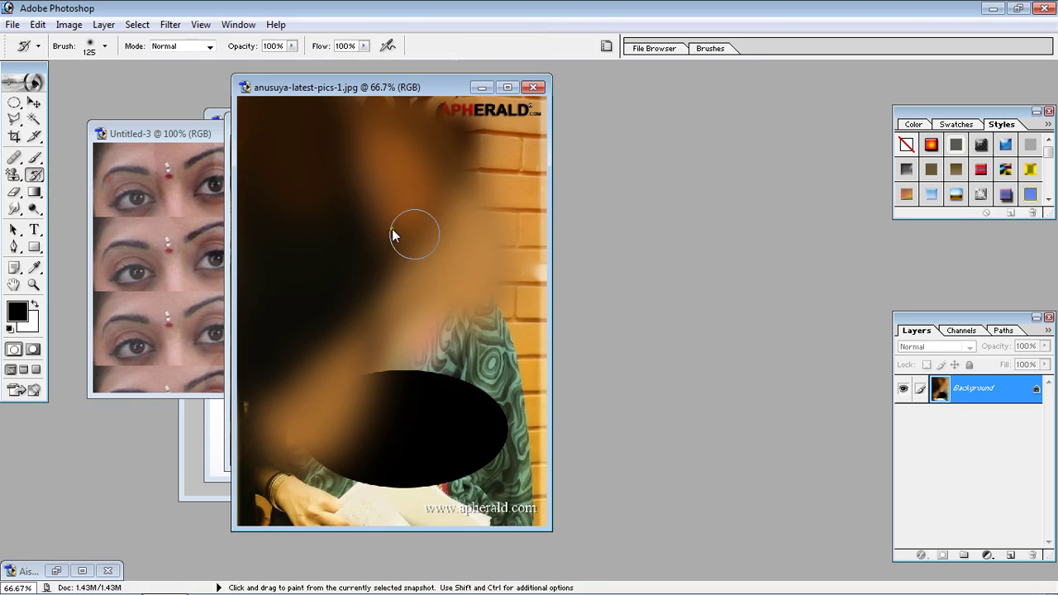
pyautogui.press(']')
pyautogui.press(']')
pyautogui.press(']')
pyautogui.press(']')
pyautogui.press(']')
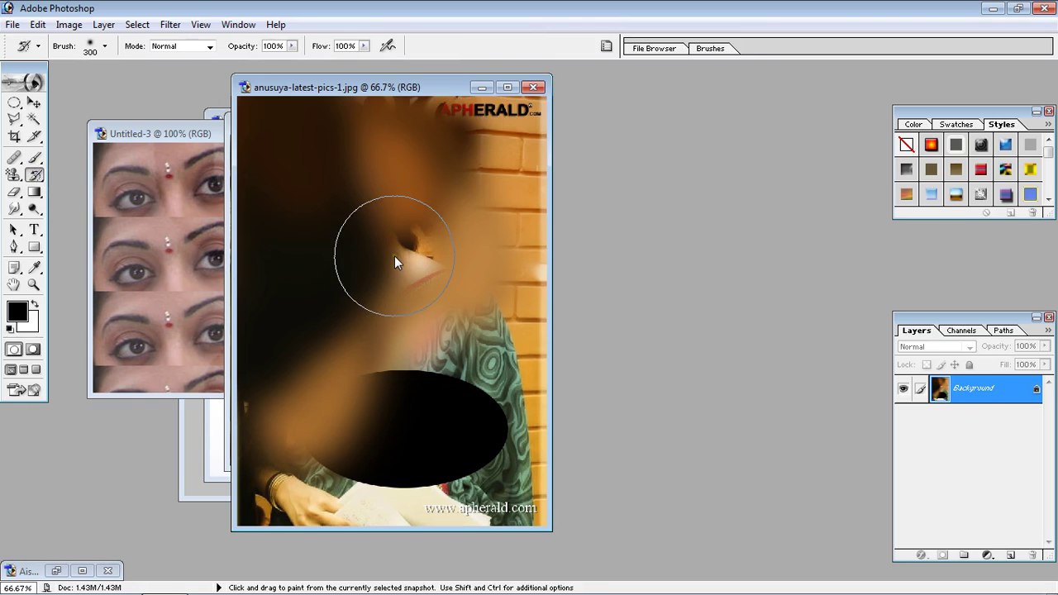
pyautogui.moveTo(394, 256)
pyautogui.mouseDown()
pyautogui.moveTo(315, 239)
pyautogui.moveTo(295, 174)
pyautogui.moveTo(409, 124)
pyautogui.moveTo(526, 193)
pyautogui.moveTo(434, 287)
pyautogui.moveTo(260, 314)
pyautogui.moveTo(281, 432)
pyautogui.moveTo(478, 401)
pyautogui.moveTo(430, 485)
pyautogui.moveTo(246, 456)
pyautogui.moveTo(555, 374)
pyautogui.mouseUp()
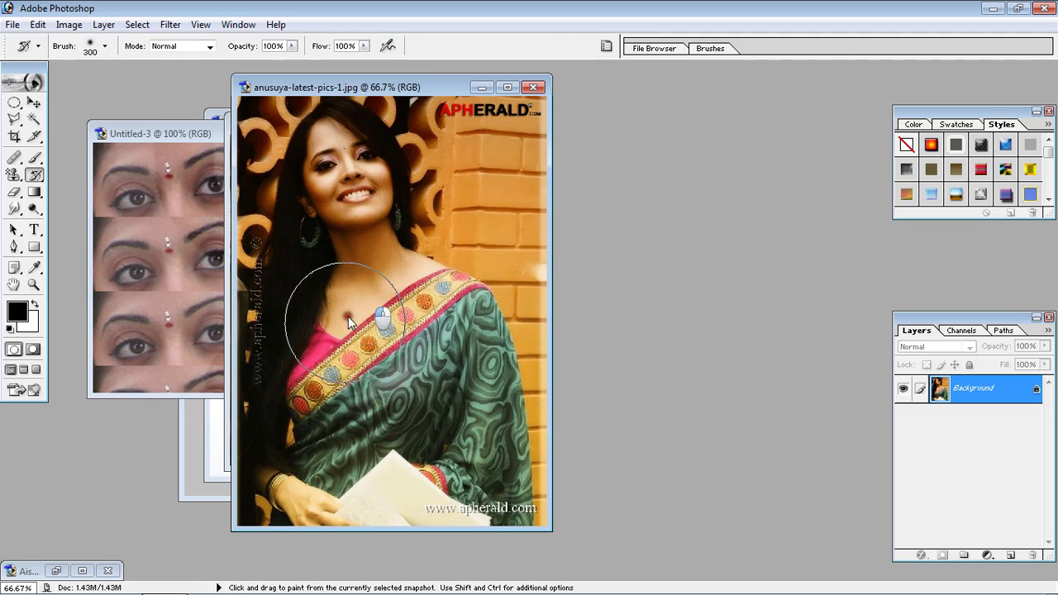
# - Paint Untitled-3 back to white and remove the ghosted faces from the Hari-Teja photo
pyautogui.click(195, 141)
pyautogui.moveTo(206, 174)
pyautogui.mouseDown()
pyautogui.moveTo(265, 235)
pyautogui.moveTo(152, 331)
pyautogui.moveTo(177, 208)
pyautogui.moveTo(289, 397)
pyautogui.moveTo(234, 190)
pyautogui.moveTo(122, 196)
pyautogui.moveTo(248, 191)
pyautogui.mouseUp()
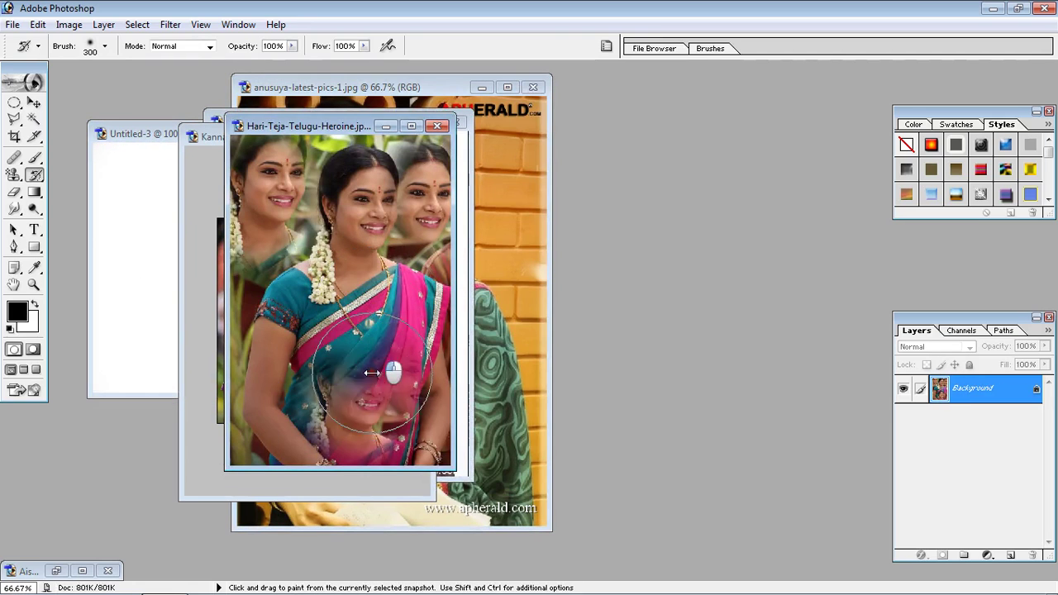
pyautogui.moveTo(372, 374)
pyautogui.mouseDown()
pyautogui.moveTo(348, 444)
pyautogui.moveTo(268, 382)
pyautogui.moveTo(277, 173)
pyautogui.moveTo(324, 150)
pyautogui.moveTo(404, 174)
pyautogui.moveTo(406, 264)
pyautogui.moveTo(273, 451)
pyautogui.mouseUp()
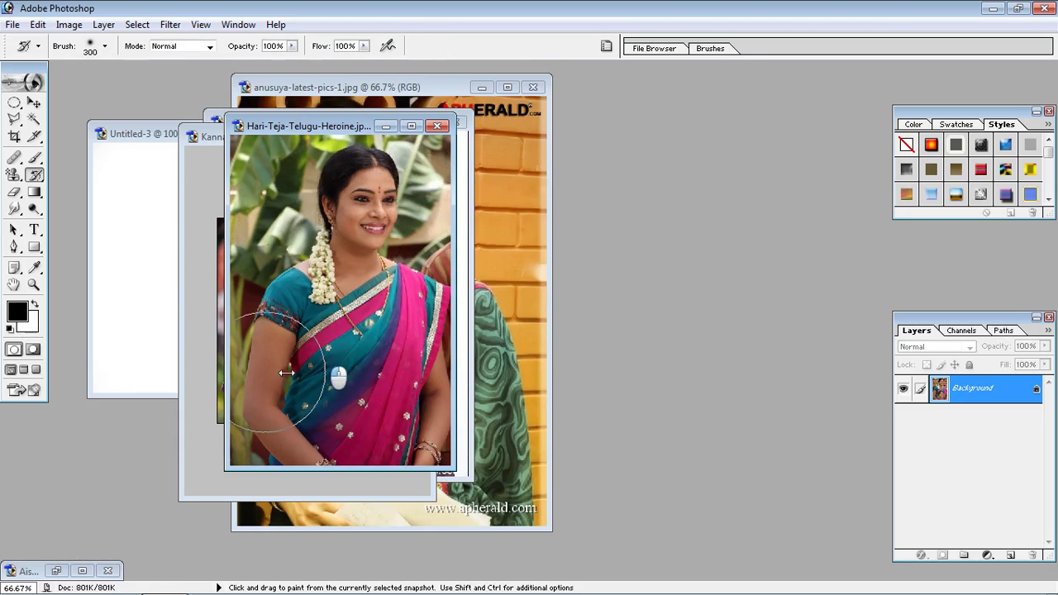
pyautogui.moveTo(374, 307)
pyautogui.mouseDown()
pyautogui.moveTo(329, 300)
pyautogui.moveTo(361, 421)
pyautogui.mouseUp()
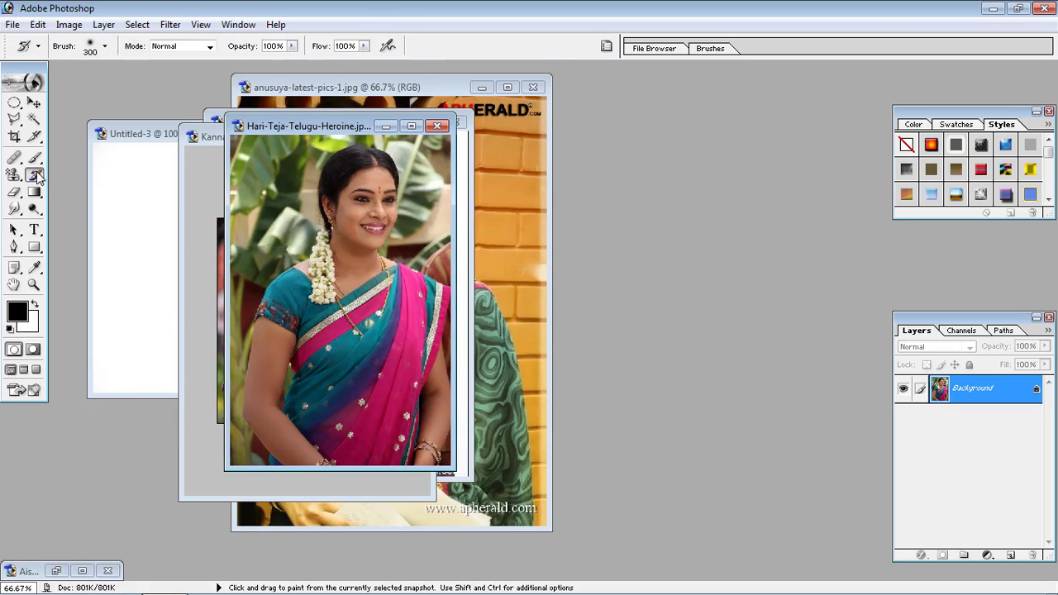
pyautogui.moveTo(37, 176)
pyautogui.mouseDown()
pyautogui.moveTo(67, 174)
pyautogui.moveTo(67, 203)
pyautogui.moveTo(101, 191)
pyautogui.mouseUp()
pyautogui.click(480, 236)
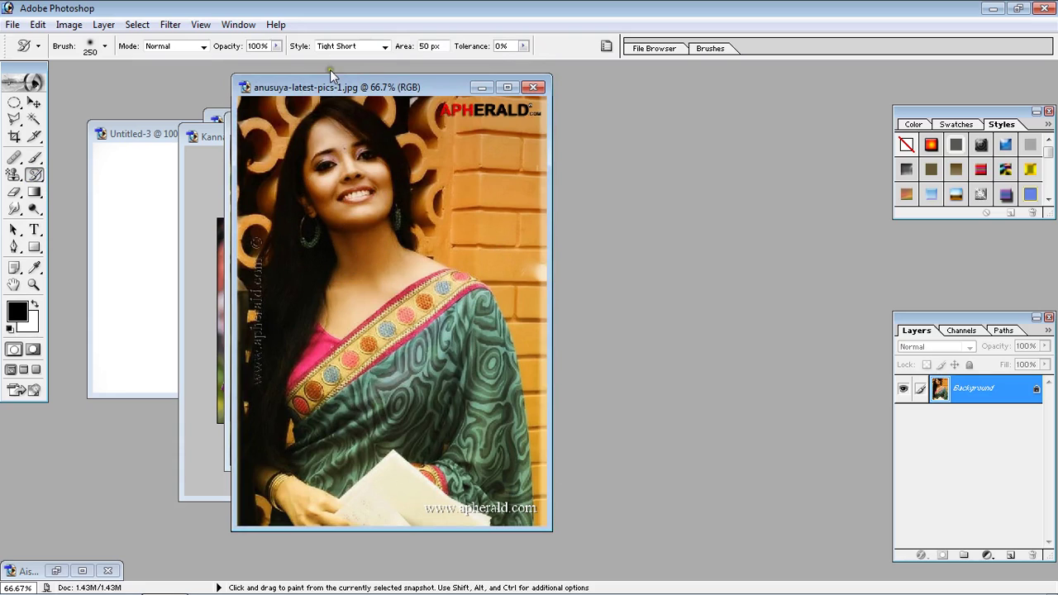
# - Try Dab and Tight Curl Long Art History strokes on the face, undoing each
pyautogui.click(376, 47)
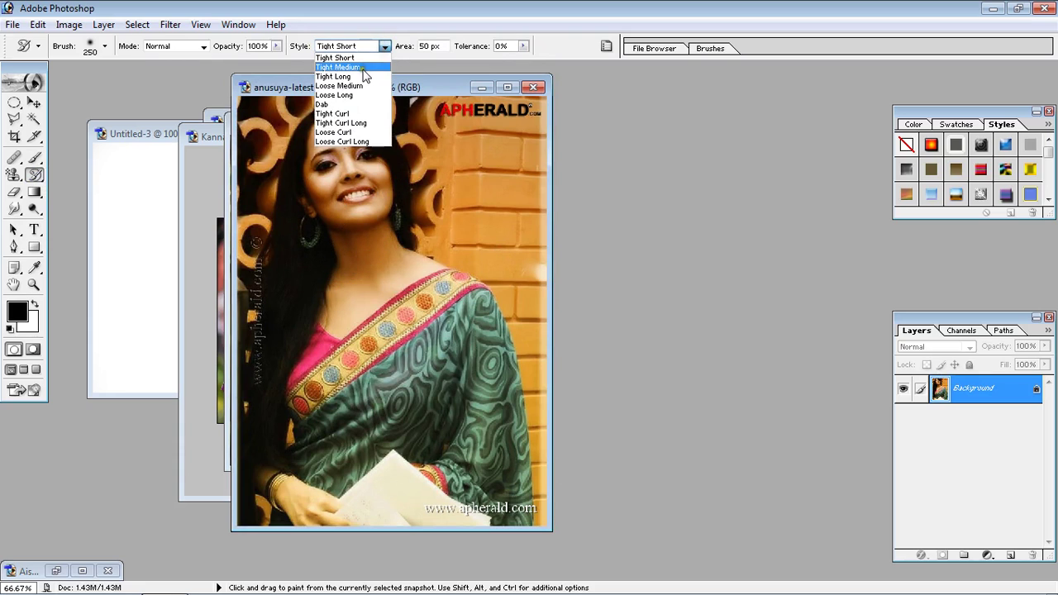
pyautogui.click(354, 105)
pyautogui.moveTo(352, 199)
pyautogui.mouseDown()
pyautogui.moveTo(337, 166)
pyautogui.moveTo(376, 245)
pyautogui.mouseUp()
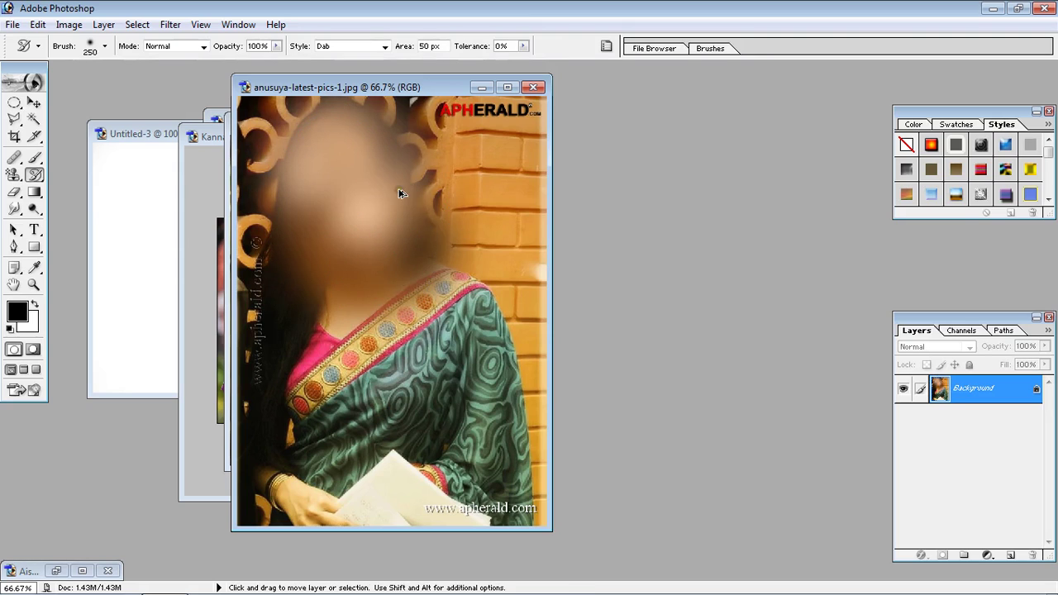
pyautogui.hotkey('ctrl', 'alt', 'z')
pyautogui.hotkey('ctrl', 'alt', 'z')
pyautogui.hotkey('ctrl', 'alt', 'z')
pyautogui.click(386, 47)
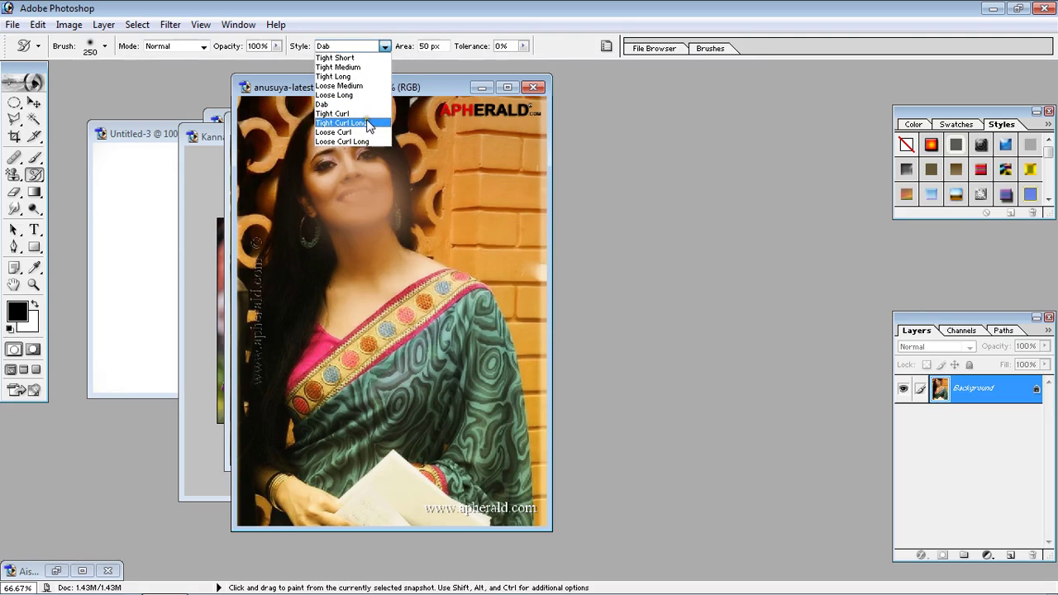
pyautogui.click(368, 120)
pyautogui.moveTo(365, 149)
pyautogui.mouseDown()
pyautogui.moveTo(354, 189)
pyautogui.moveTo(368, 239)
pyautogui.moveTo(354, 266)
pyautogui.moveTo(350, 220)
pyautogui.mouseUp()
pyautogui.hotkey('ctrl', 'alt', 'z')
pyautogui.hotkey('ctrl', 'alt', 'z')
pyautogui.hotkey('ctrl', 'alt', 'z')
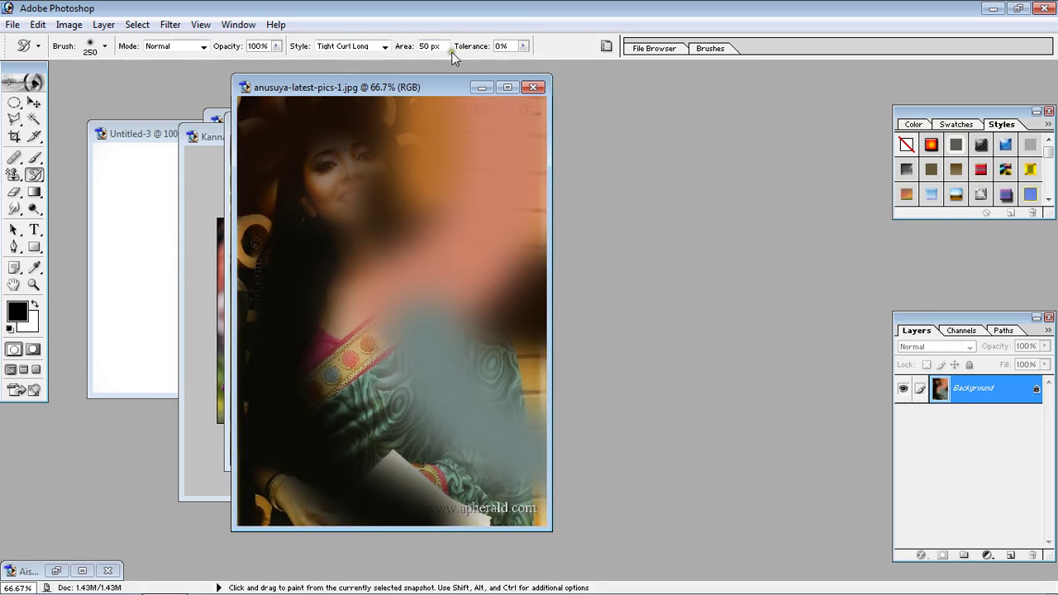
# - Set the stroke area to 10 and test swirled strokes across face and saree, then undo them
pyautogui.click(428, 47)
pyautogui.write('10')
pyautogui.press('Return')
pyautogui.hotkey('ctrl', 'alt', 'z')
pyautogui.hotkey('ctrl', 'alt', 'z')
pyautogui.hotkey('ctrl', 'alt', 'z')
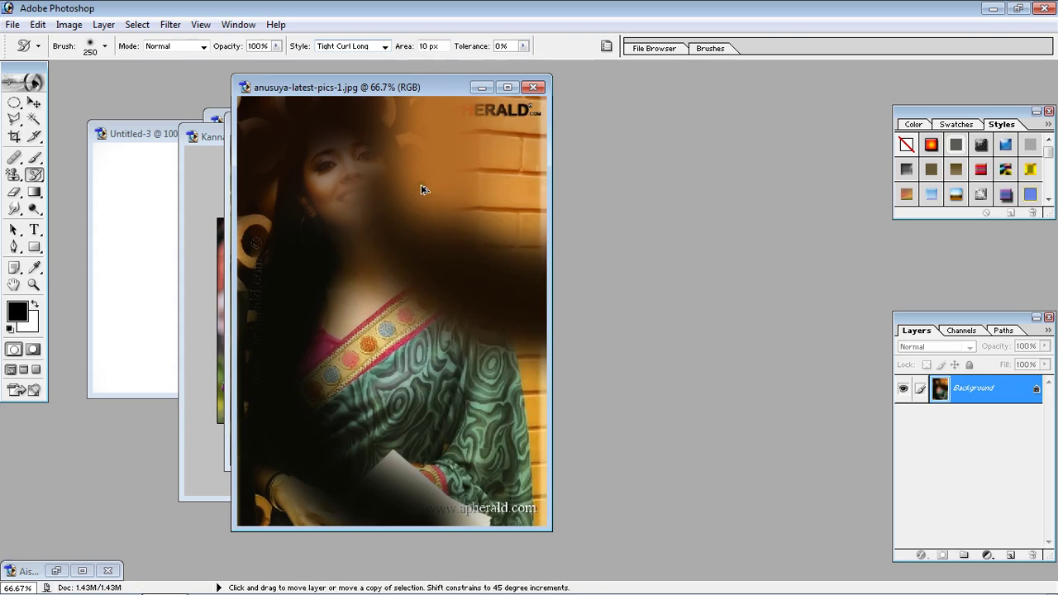
pyautogui.hotkey('ctrl', 'shift', 'z')
pyautogui.hotkey('ctrl', 'alt', 'z')
pyautogui.hotkey('ctrl', 'shift', 'z')
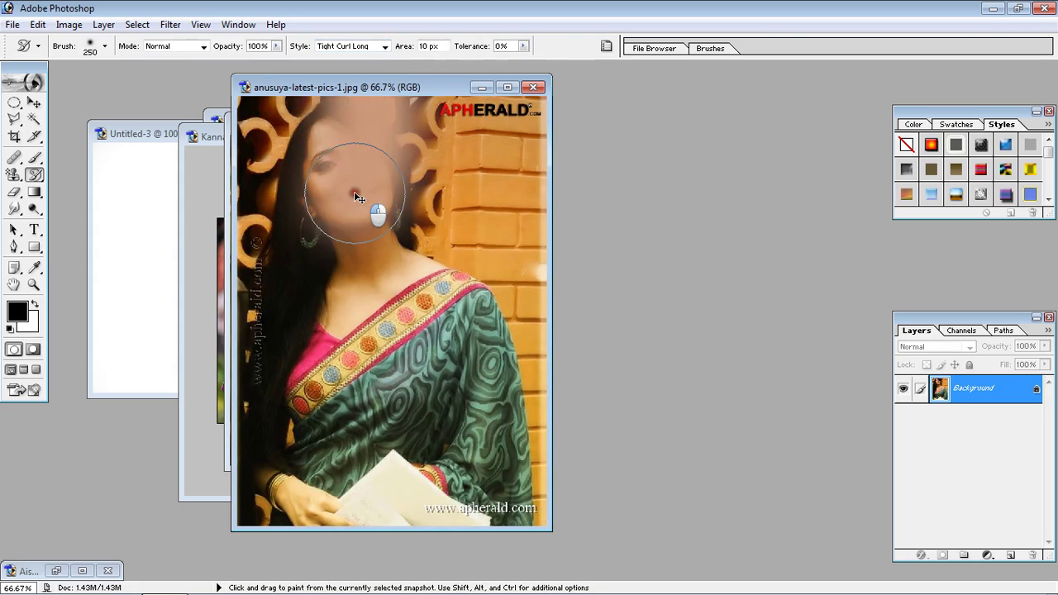
pyautogui.moveTo(382, 225)
pyautogui.mouseDown()
pyautogui.moveTo(388, 240)
pyautogui.moveTo(416, 243)
pyautogui.moveTo(437, 331)
pyautogui.moveTo(407, 220)
pyautogui.mouseUp()
pyautogui.hotkey('ctrl', 'alt', 'z')
# - Try Loose Curl Long strokes, undo them, then paint Tight Curl strokes across the photo
pyautogui.click(384, 46)
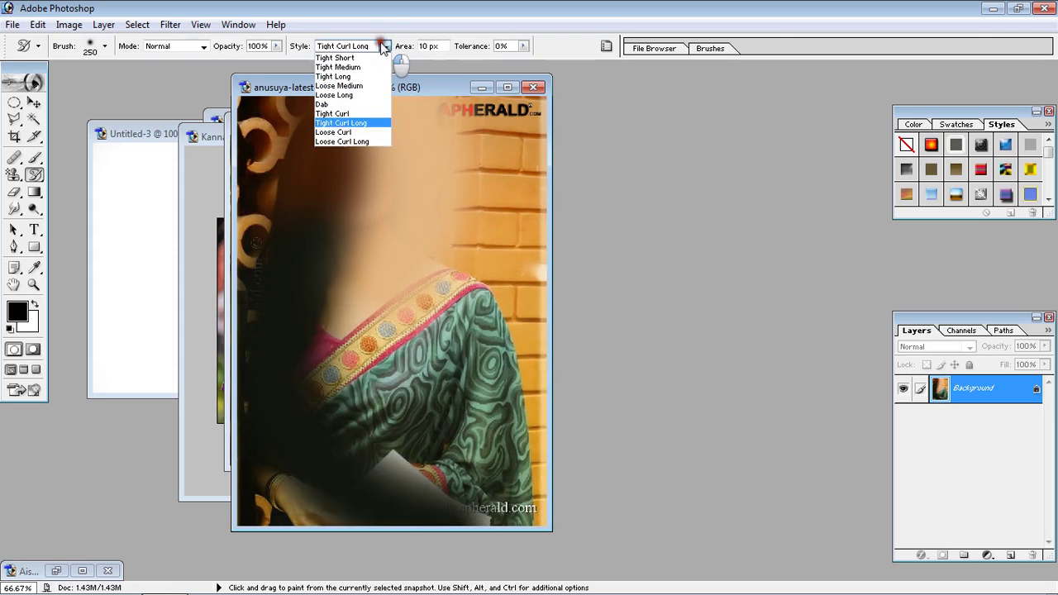
pyautogui.click(361, 143)
pyautogui.moveTo(361, 142)
pyautogui.mouseDown()
pyautogui.moveTo(379, 239)
pyautogui.moveTo(416, 313)
pyautogui.moveTo(368, 86)
pyautogui.mouseUp()
pyautogui.hotkey('ctrl', 'alt', 'z')
pyautogui.hotkey('ctrl', 'alt', 'z')
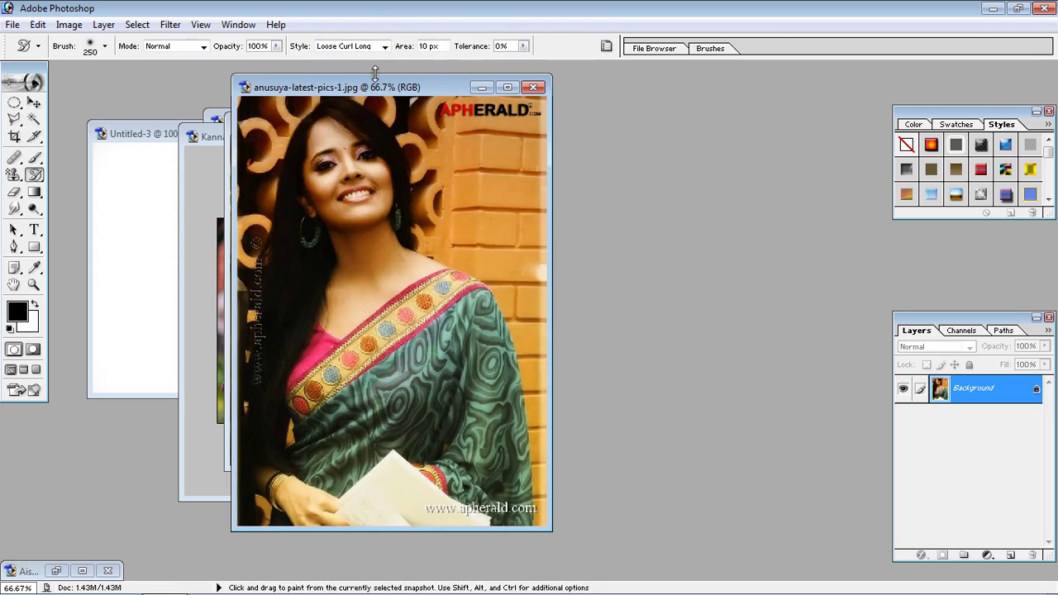
pyautogui.click(384, 46)
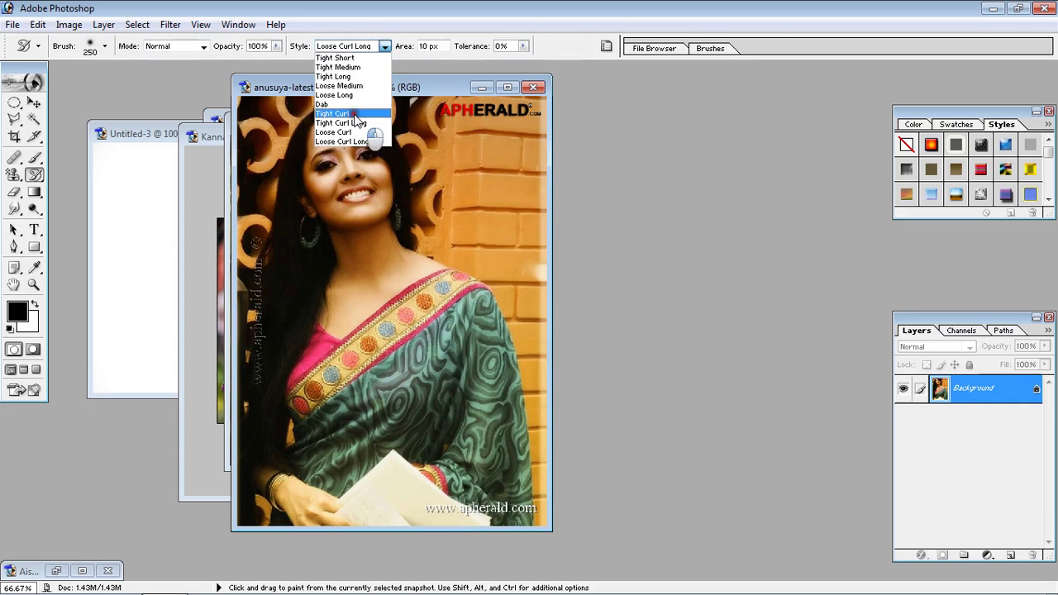
pyautogui.click(353, 113)
pyautogui.moveTo(364, 199)
pyautogui.mouseDown()
pyautogui.moveTo(357, 210)
pyautogui.moveTo(392, 214)
pyautogui.moveTo(437, 244)
pyautogui.mouseUp()
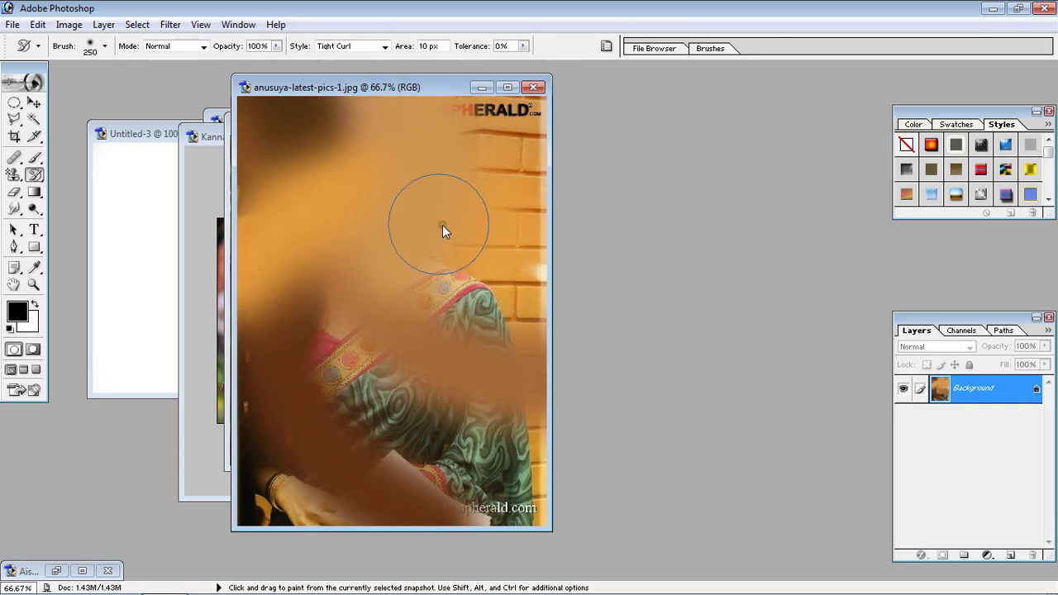
# - Restore the smeared face and sides of the photo with the plain History Brush
pyautogui.moveTo(34, 175)
pyautogui.mouseDown()
pyautogui.moveTo(38, 183)
pyautogui.moveTo(82, 171)
pyautogui.mouseUp()
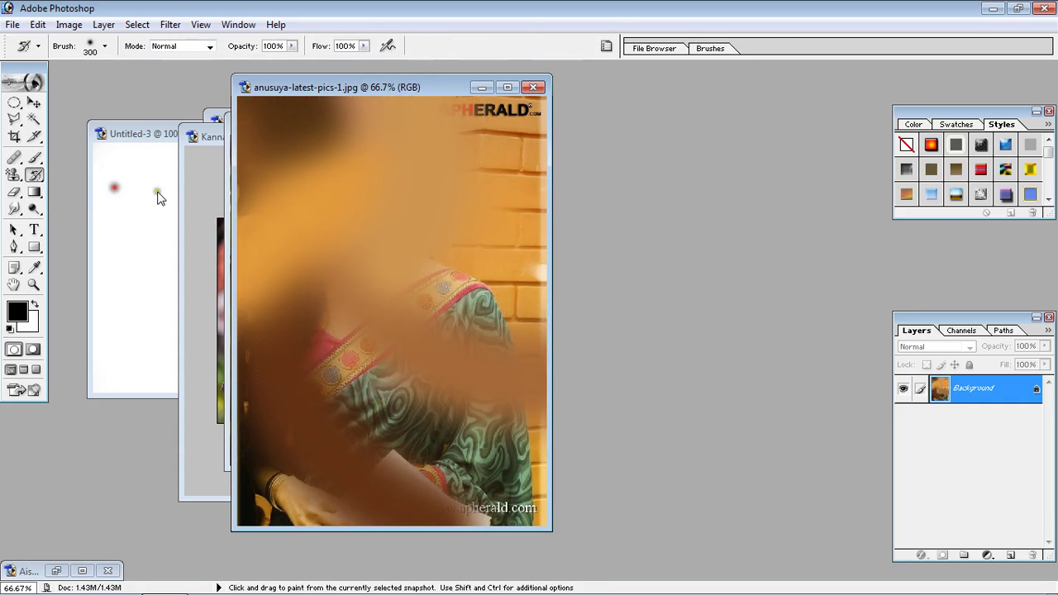
pyautogui.moveTo(331, 149)
pyautogui.mouseDown()
pyautogui.moveTo(359, 284)
pyautogui.moveTo(342, 133)
pyautogui.moveTo(345, 457)
pyautogui.moveTo(270, 502)
pyautogui.moveTo(659, 169)
pyautogui.mouseUp()
pyautogui.moveTo(248, 107)
pyautogui.mouseDown()
pyautogui.moveTo(513, 389)
pyautogui.moveTo(360, 260)
pyautogui.moveTo(246, 239)
pyautogui.mouseUp()
pyautogui.click(227, 223)
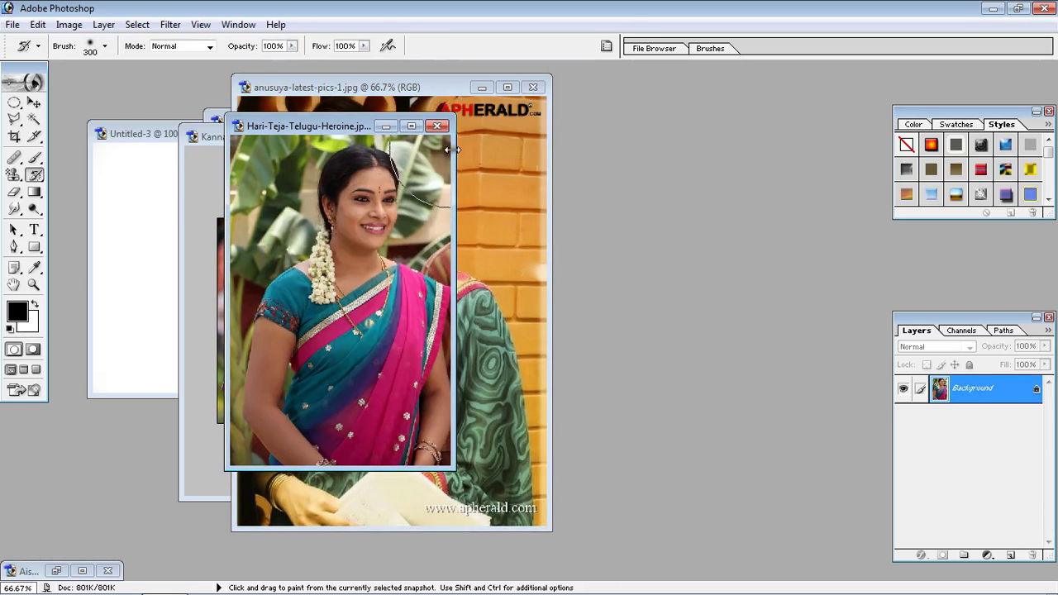
# - Maximize the Hari-Teja portrait, view it at 100%, and desaturate it with Shift+Ctrl+U
pyautogui.click(411, 127)
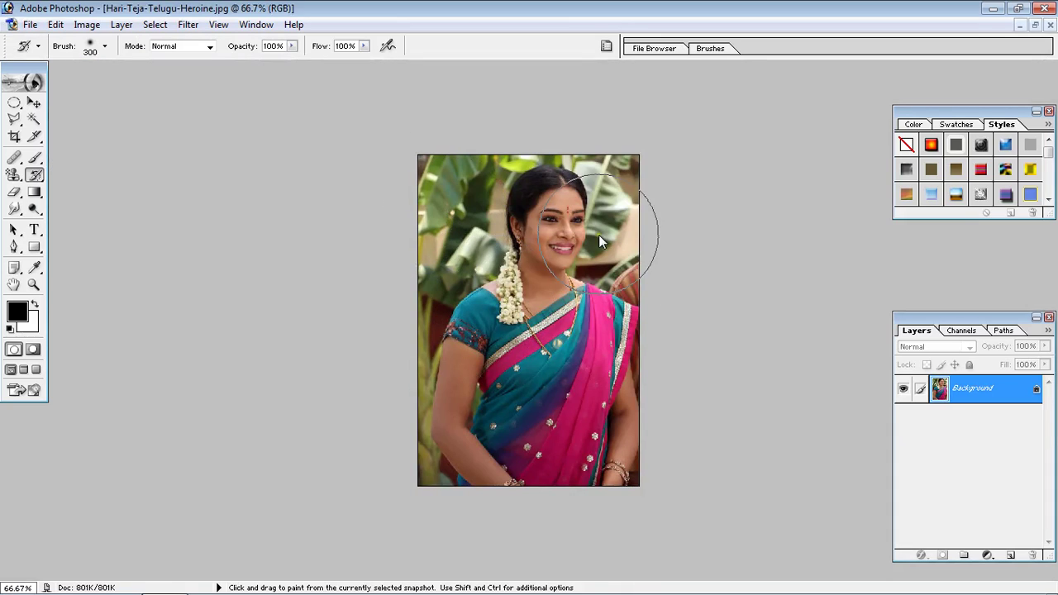
pyautogui.hotkey('ctrl', '+')
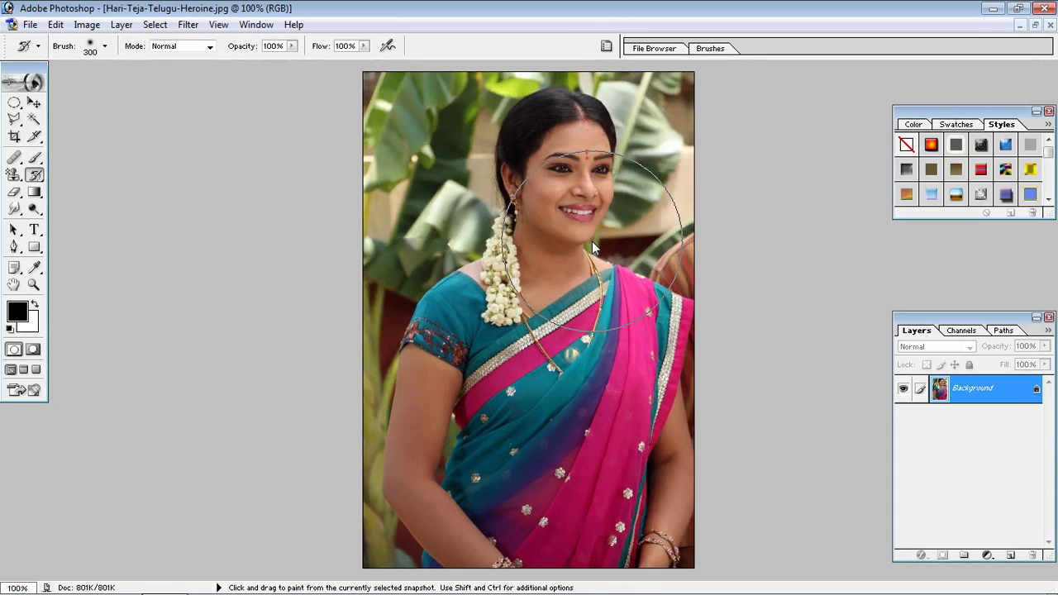
pyautogui.hotkey('ctrl', 'shift')
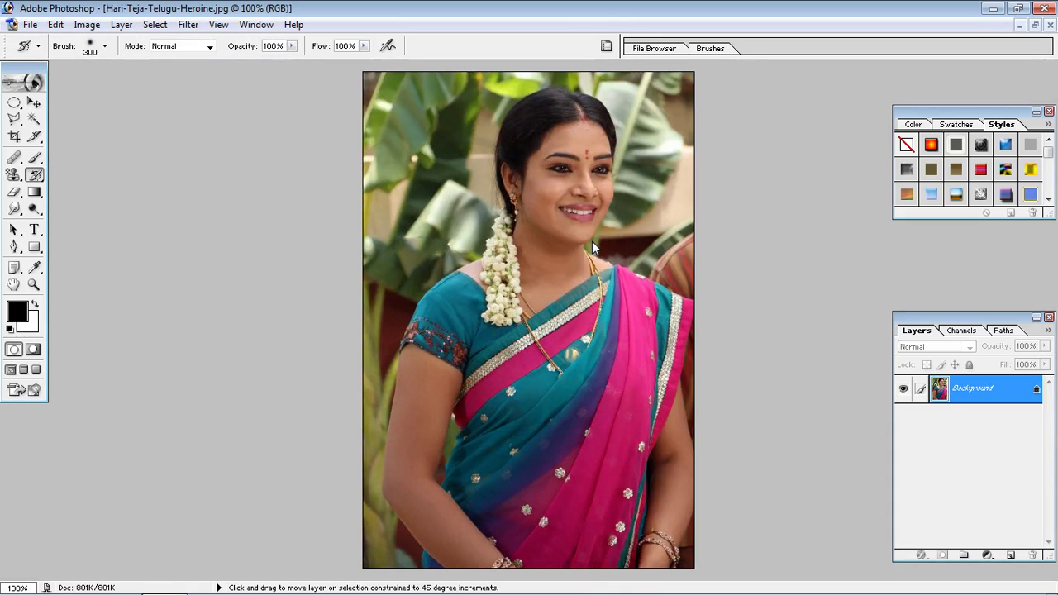
pyautogui.hotkey('ctrl', 'shift', 'u')
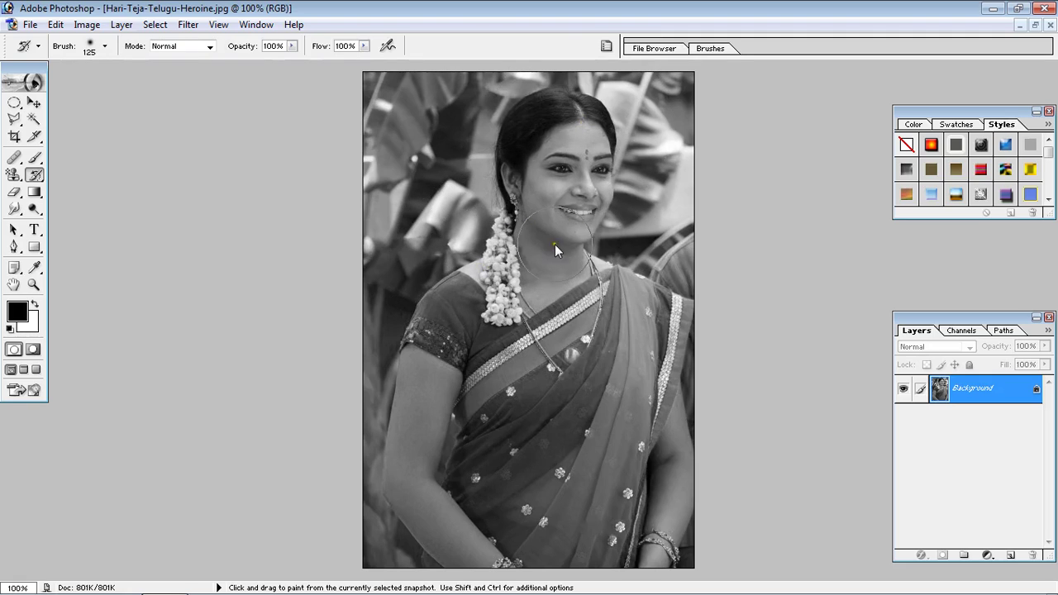
pyautogui.press('[')
pyautogui.press('[')
pyautogui.press('[')
pyautogui.press('[')
pyautogui.press('[')
pyautogui.press('[')
pyautogui.press('[')
# - Zoom onto the face and paint colour back on both eyes and the red lips with a 10-pixel History Brush
pyautogui.hotkey('ctrl', '+')
pyautogui.hotkey('ctrl', '+')
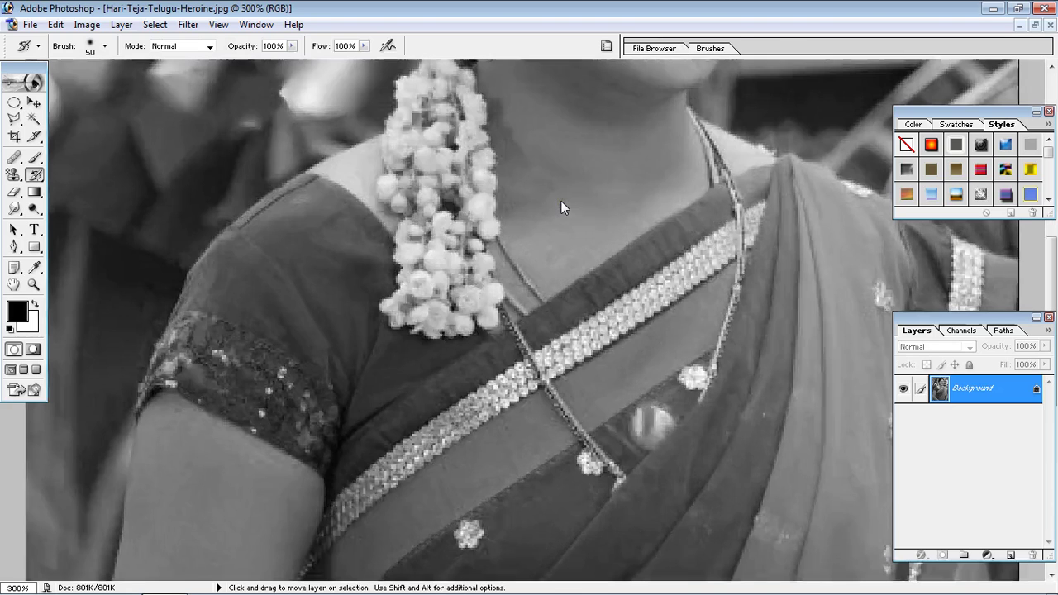
pyautogui.press('space')
pyautogui.moveTo(586, 152)
pyautogui.mouseDown()
pyautogui.moveTo(629, 225)
pyautogui.moveTo(540, 384)
pyautogui.mouseUp()
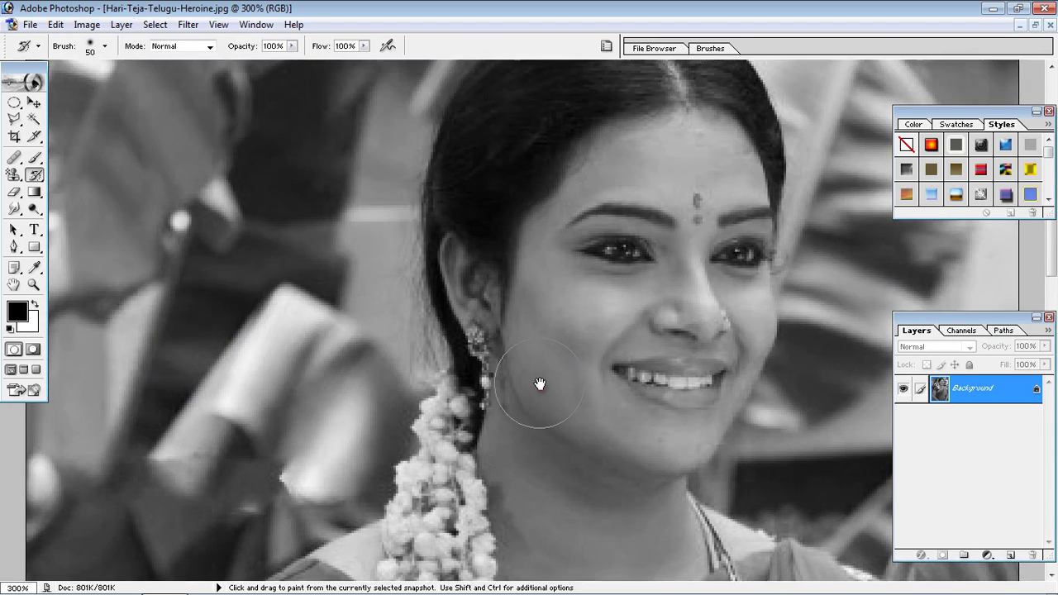
pyautogui.press('[')
pyautogui.press('[')
pyautogui.press('[')
pyautogui.press('[')
pyautogui.moveTo(34, 174); pyautogui.dragTo(110, 174)
pyautogui.moveTo(654, 275)
pyautogui.mouseDown()
pyautogui.moveTo(588, 269)
pyautogui.moveTo(577, 253)
pyautogui.moveTo(596, 236)
pyautogui.moveTo(648, 240)
pyautogui.moveTo(662, 269)
pyautogui.moveTo(648, 242)
pyautogui.moveTo(593, 233)
pyautogui.moveTo(671, 237)
pyautogui.moveTo(597, 225)
pyautogui.moveTo(572, 247)
pyautogui.moveTo(586, 265)
pyautogui.moveTo(667, 273)
pyautogui.moveTo(674, 245)
pyautogui.mouseUp()
pyautogui.moveTo(715, 274)
pyautogui.mouseDown()
pyautogui.moveTo(765, 266)
pyautogui.moveTo(763, 225)
pyautogui.moveTo(736, 228)
pyautogui.moveTo(714, 266)
pyautogui.moveTo(721, 239)
pyautogui.moveTo(774, 231)
pyautogui.moveTo(774, 260)
pyautogui.moveTo(731, 279)
pyautogui.mouseUp()
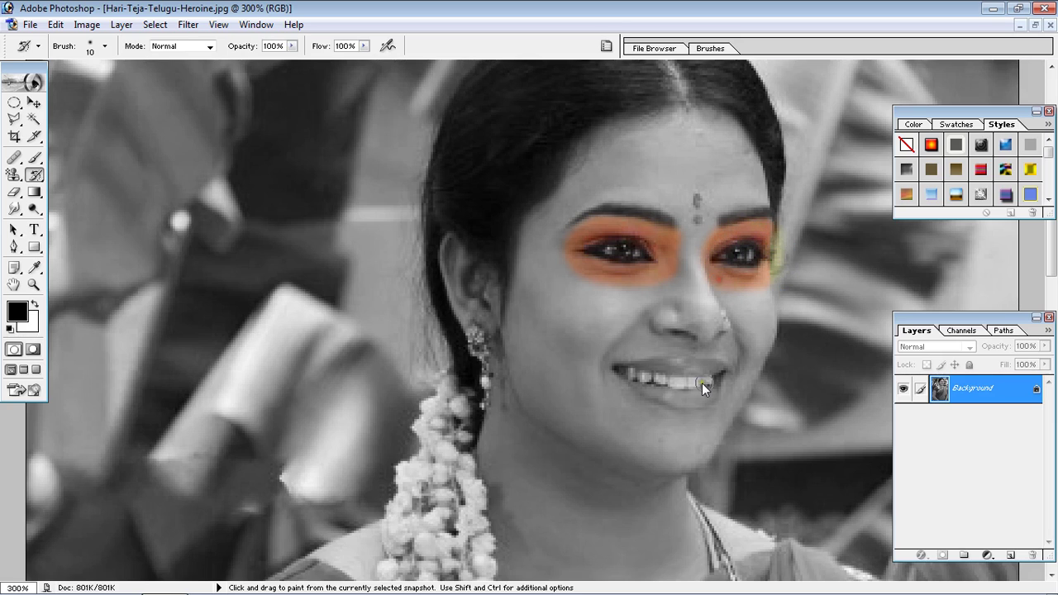
pyautogui.moveTo(714, 366)
pyautogui.mouseDown()
pyautogui.moveTo(620, 374)
pyautogui.moveTo(689, 400)
pyautogui.moveTo(717, 394)
pyautogui.moveTo(723, 374)
pyautogui.moveTo(691, 403)
pyautogui.moveTo(667, 401)
pyautogui.moveTo(622, 372)
pyautogui.moveTo(725, 371)
pyautogui.mouseUp()
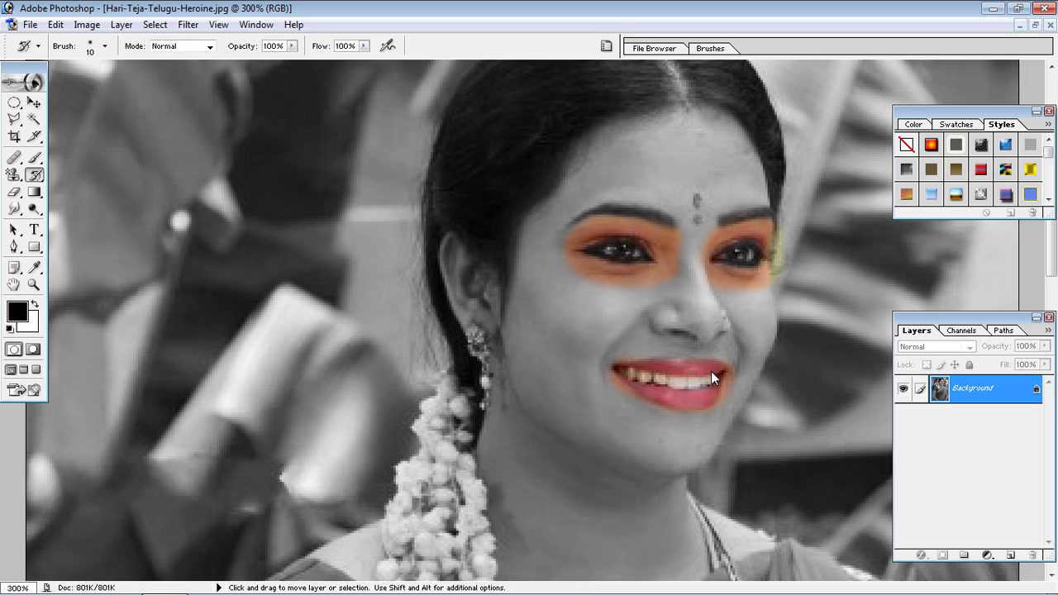
pyautogui.hotkey('ctrl', '-')
pyautogui.hotkey('ctrl', '-')
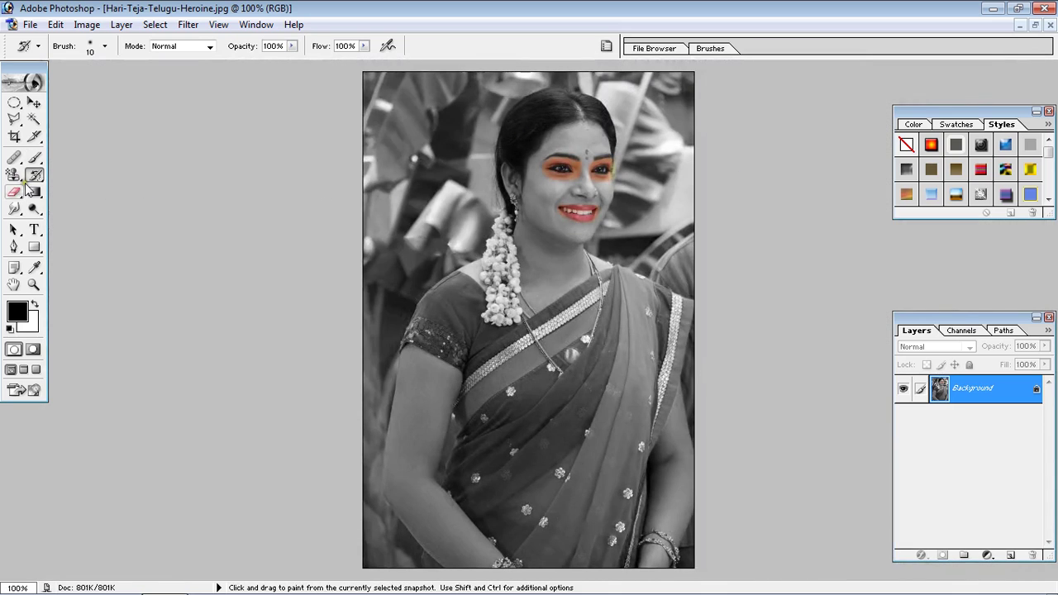
# - Enlarge the History Brush to 200 px and repaint colour on blouse, arms, saree and background
pyautogui.moveTo(34, 174); pyautogui.dragTo(77, 178)
pyautogui.press(']')
pyautogui.press(']')
pyautogui.press(']')
pyautogui.press(']')
pyautogui.press(']')
pyautogui.press(']')
pyautogui.press(']')
pyautogui.press(']')
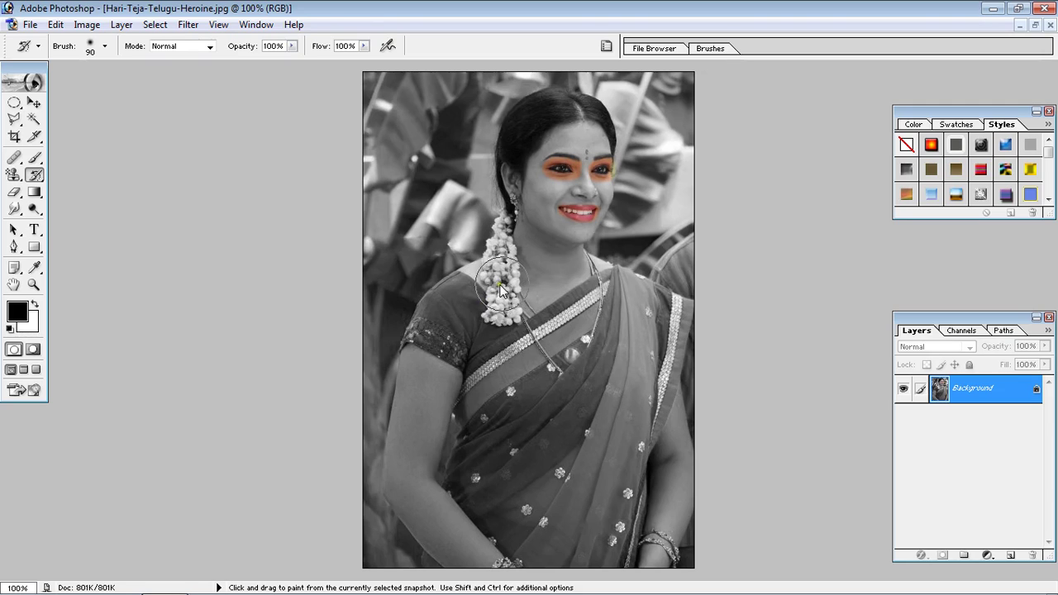
pyautogui.moveTo(484, 310)
pyautogui.mouseDown()
pyautogui.moveTo(419, 318)
pyautogui.moveTo(523, 258)
pyautogui.moveTo(518, 281)
pyautogui.moveTo(532, 294)
pyautogui.moveTo(511, 354)
pyautogui.moveTo(398, 284)
pyautogui.moveTo(674, 121)
pyautogui.moveTo(594, 120)
pyautogui.moveTo(327, 204)
pyautogui.moveTo(673, 188)
pyautogui.moveTo(506, 329)
pyautogui.moveTo(444, 328)
pyautogui.moveTo(457, 439)
pyautogui.moveTo(484, 415)
pyautogui.moveTo(708, 332)
pyautogui.moveTo(605, 330)
pyautogui.moveTo(708, 390)
pyautogui.moveTo(687, 270)
pyautogui.mouseUp()
pyautogui.press(']')
pyautogui.press(']')
pyautogui.press(']')
pyautogui.press(']')
pyautogui.press(']')
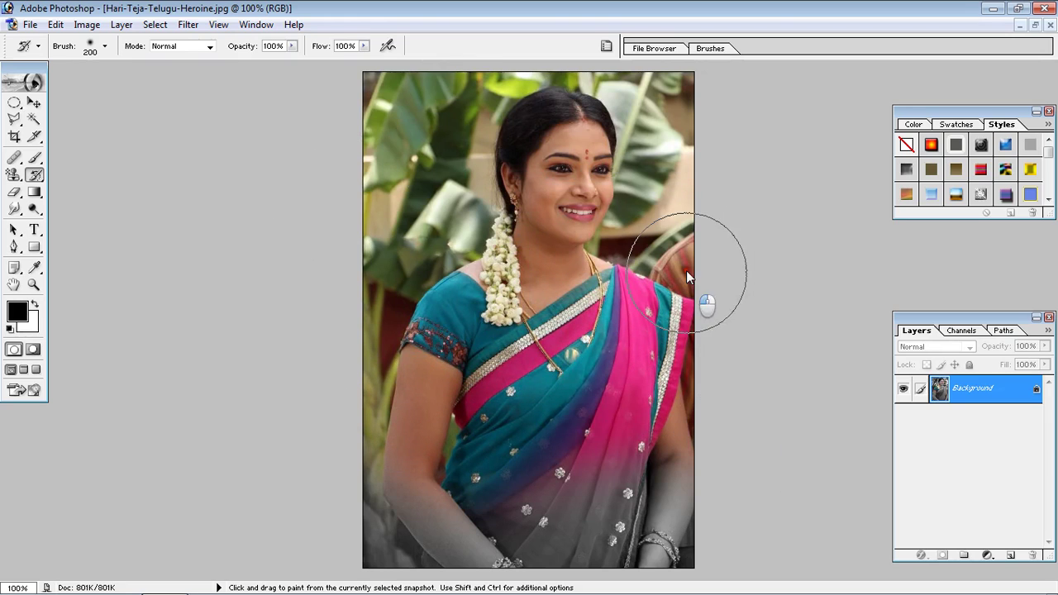
pyautogui.moveTo(410, 493)
pyautogui.mouseDown()
pyautogui.moveTo(458, 540)
pyautogui.moveTo(402, 512)
pyautogui.moveTo(703, 579)
pyautogui.moveTo(682, 453)
pyautogui.moveTo(609, 473)
pyautogui.moveTo(488, 541)
pyautogui.moveTo(685, 460)
pyautogui.moveTo(608, 261)
pyautogui.moveTo(402, 217)
pyautogui.moveTo(379, 491)
pyautogui.moveTo(383, 331)
pyautogui.mouseUp()
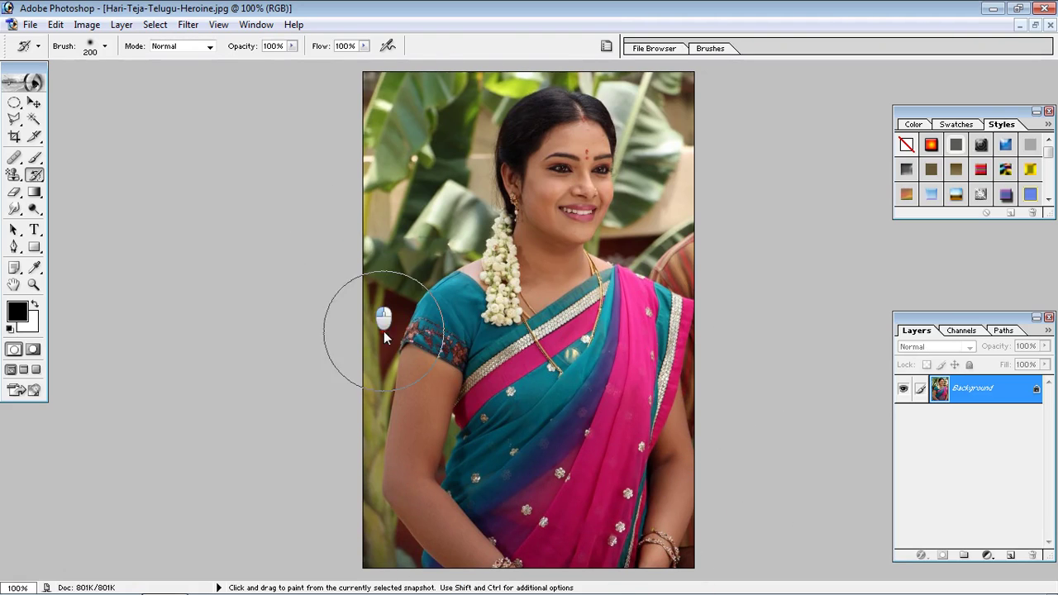
# - Fill an elliptical selection over the shoulder and flowers with white
pyautogui.click(14, 102)
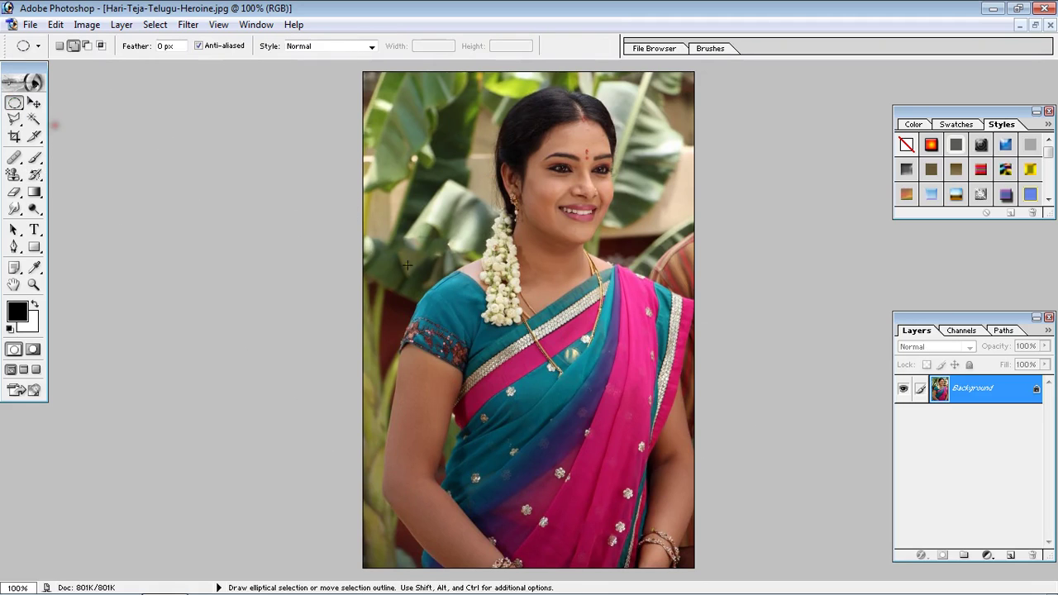
pyautogui.moveTo(426, 195); pyautogui.dragTo(553, 336)
pyautogui.press('Delete')
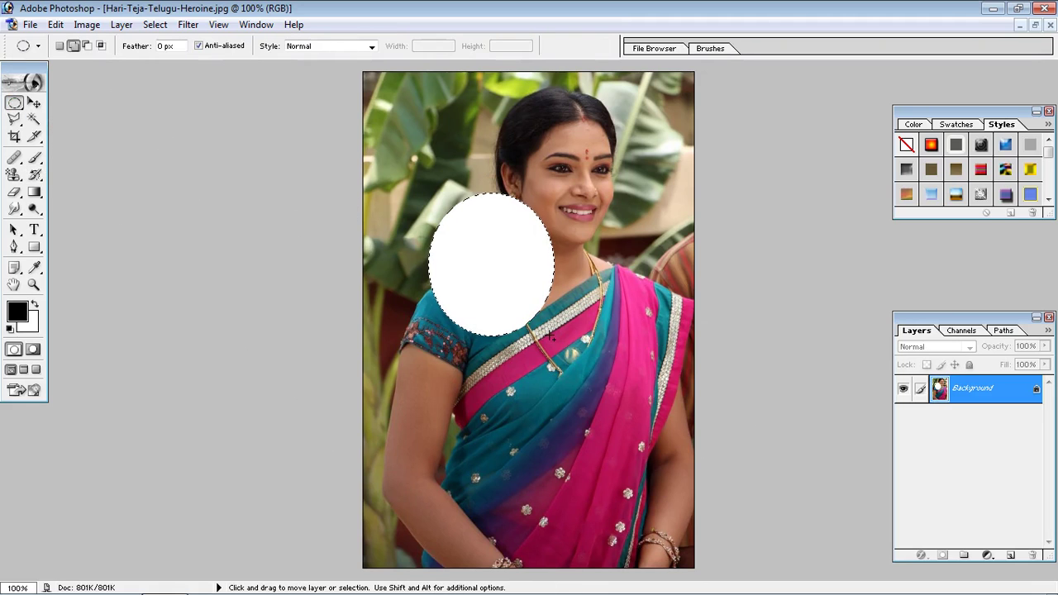
# - Paint the white oval back to the original with the History Brush, then minimise Photoshop
pyautogui.click(34, 175)
pyautogui.moveTo(479, 306)
pyautogui.mouseDown()
pyautogui.moveTo(480, 254)
pyautogui.moveTo(488, 273)
pyautogui.moveTo(496, 259)
pyautogui.mouseUp()
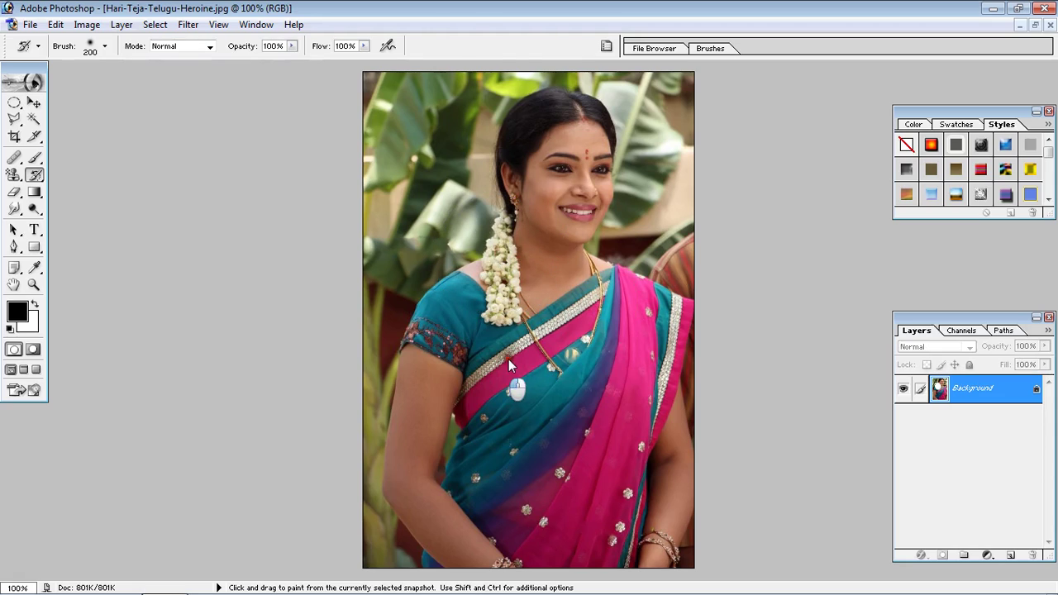
pyautogui.click(35, 176)
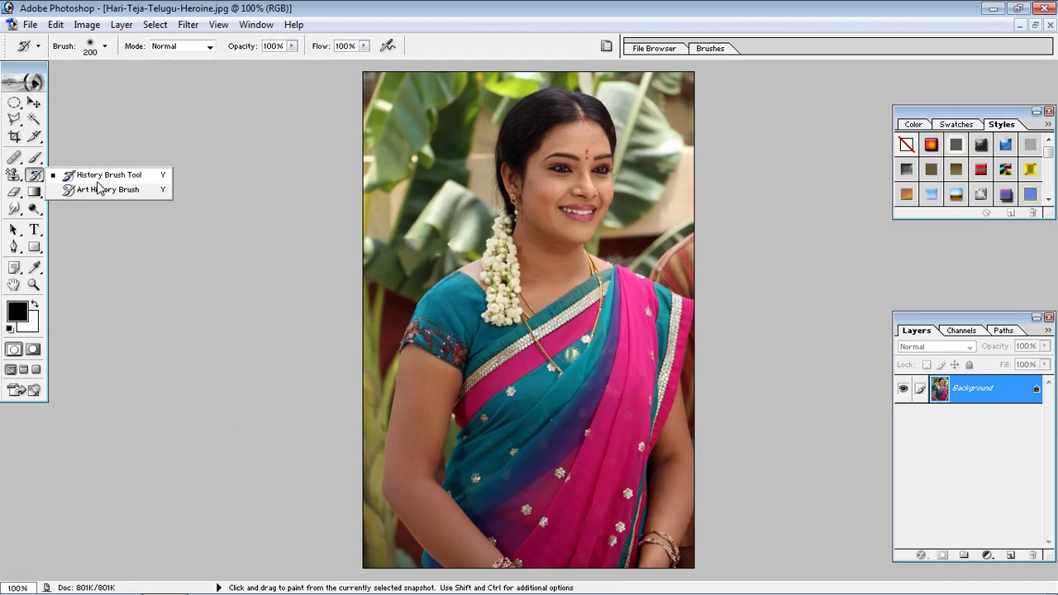
pyautogui.click(779, 361)
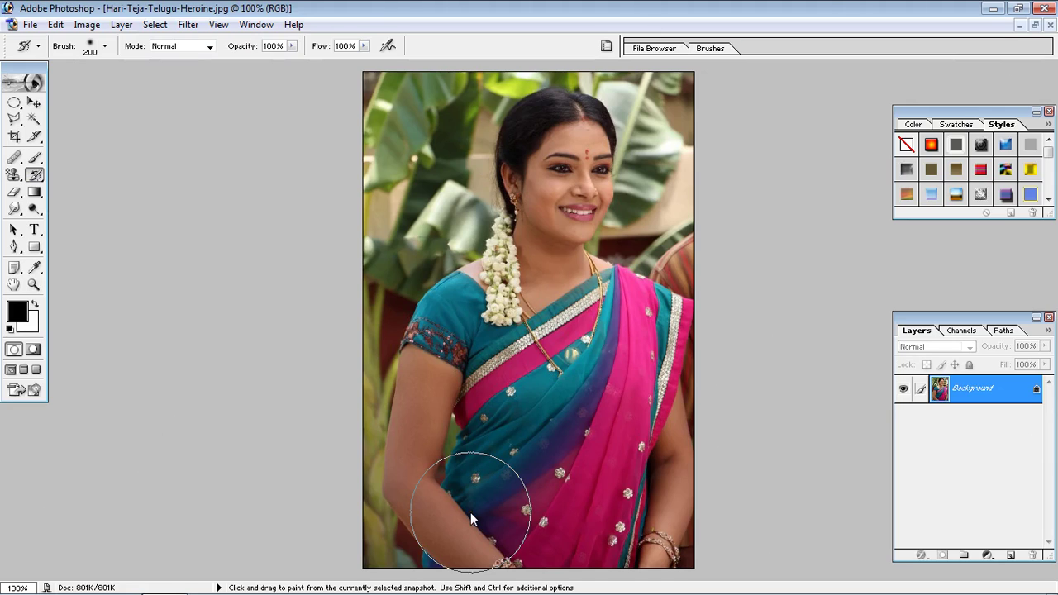
pyautogui.click(998, 10)
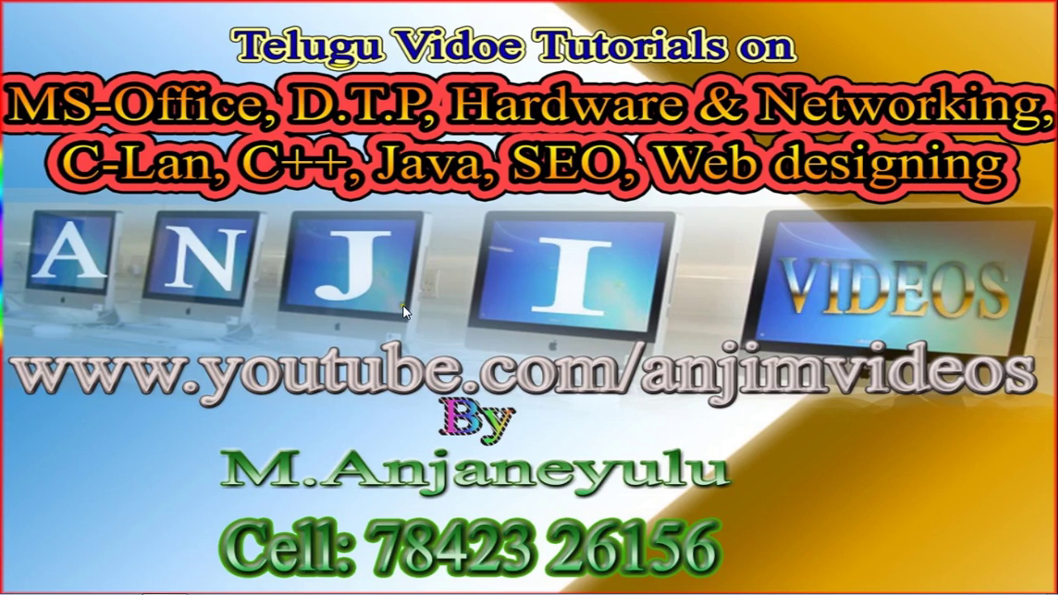